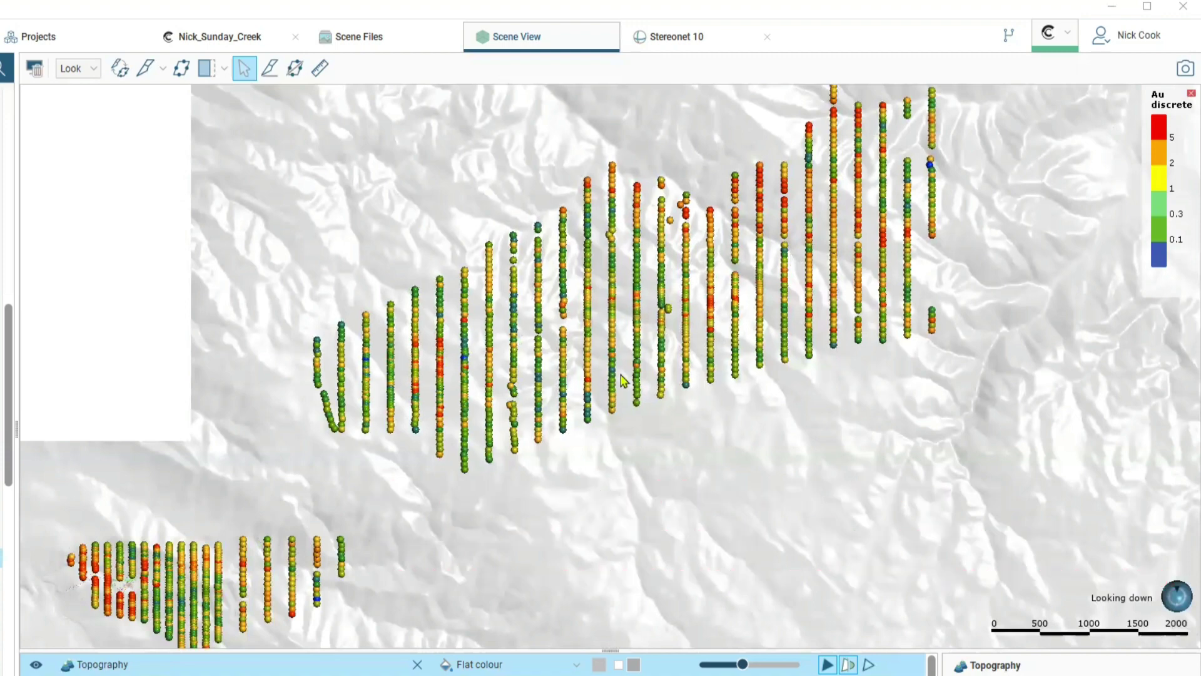
# Step: Pan and zoom the plan view to centre the southern Au-coloured drillhole cluster over the terrain
pyautogui.moveTo(152, 585); pyautogui.dragTo(437, 444, button='middle')
pyautogui.moveTo(440, 452); pyautogui.dragTo(546, 398, button='right')
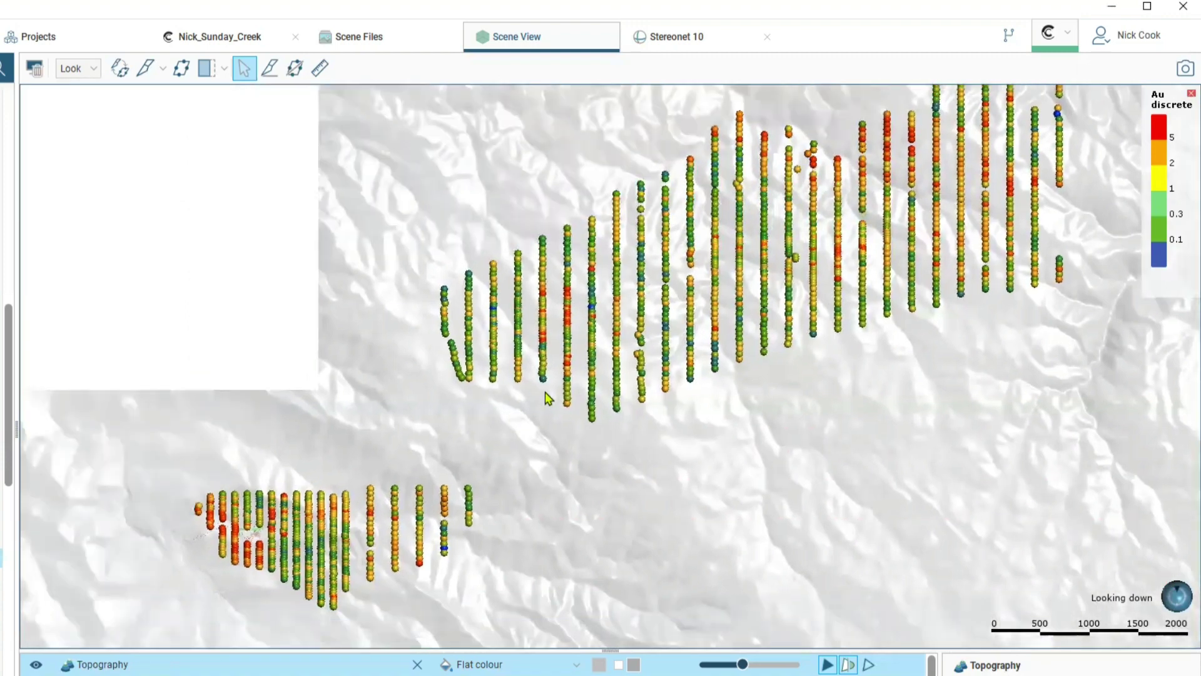
pyautogui.scroll(3, 531, 405)
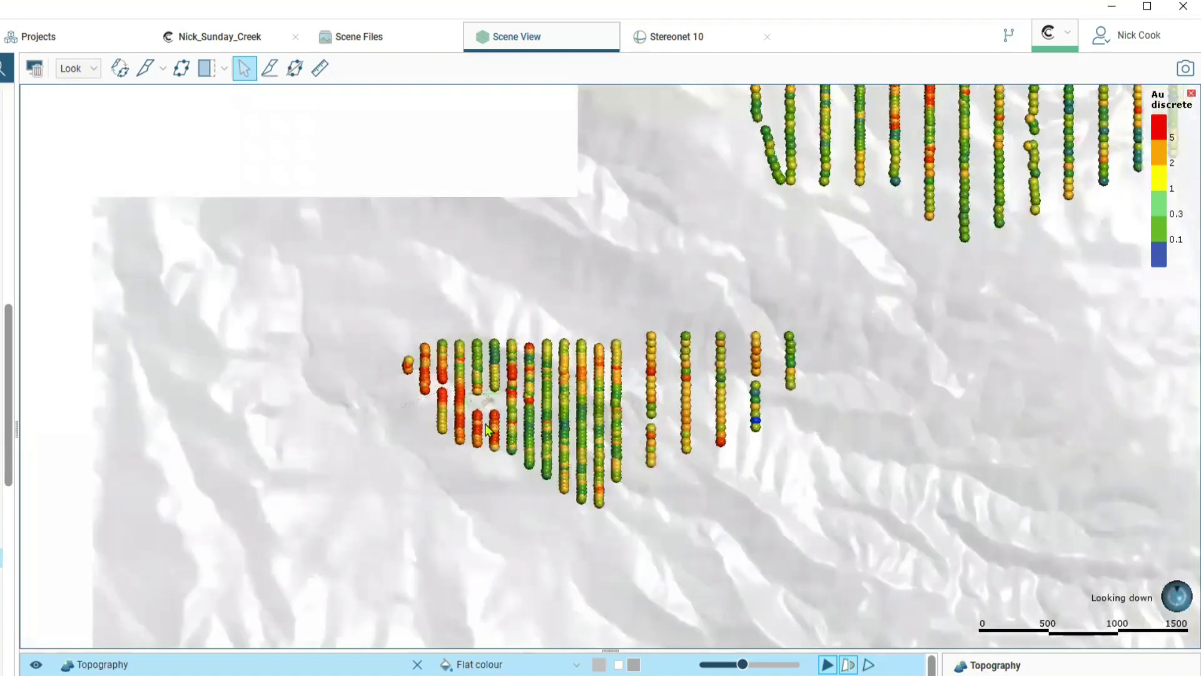
pyautogui.scroll(5, 615, 318)
pyautogui.moveTo(440, 366); pyautogui.dragTo(568, 253, button='middle')
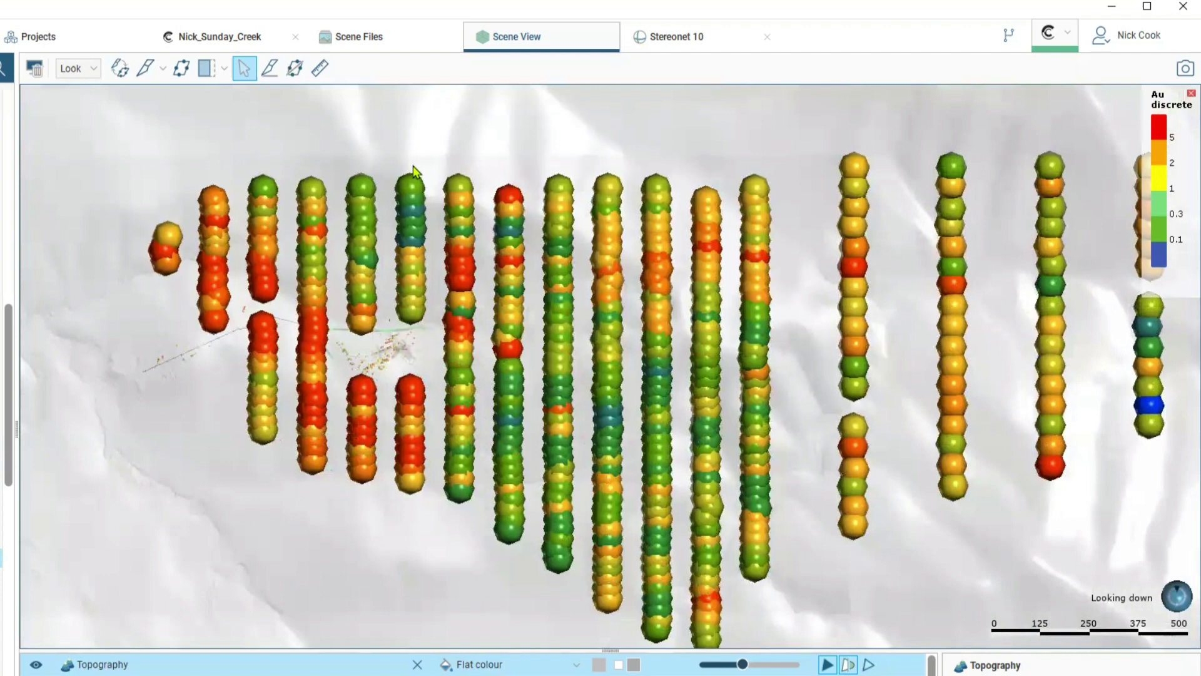
# Step: Recall the saved plan view of the mine workings and frame the scattered Au samples and soil points
pyautogui.click(463, 476)
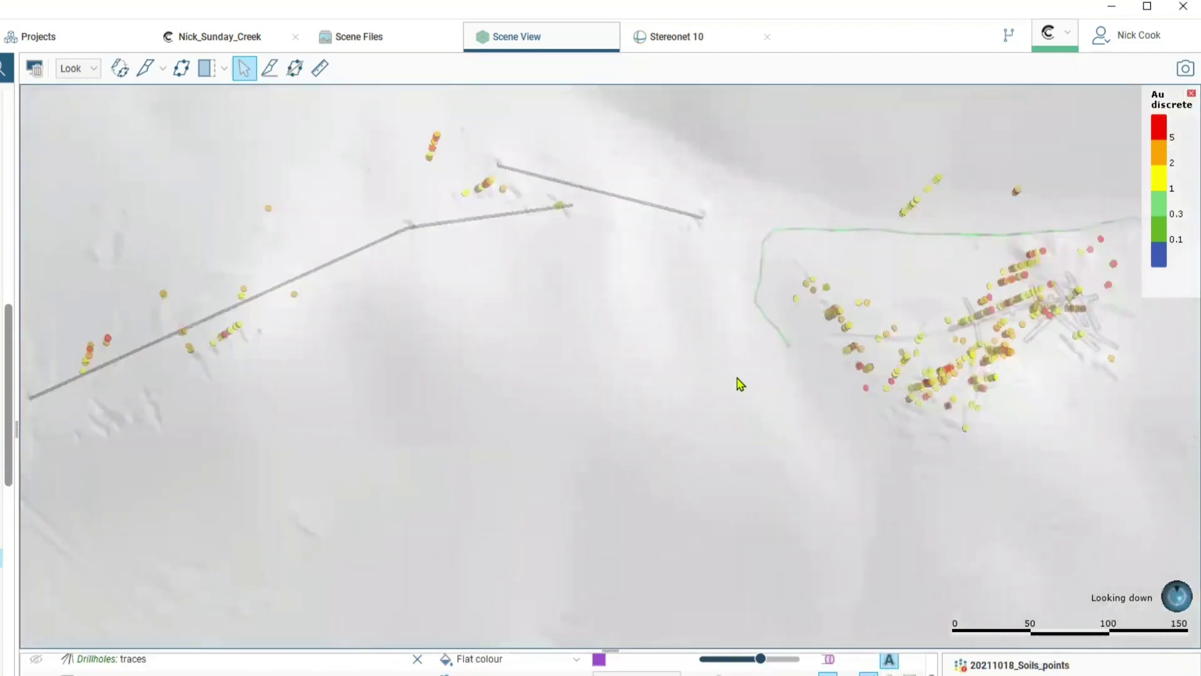
pyautogui.moveTo(737, 378); pyautogui.dragTo(493, 428, button='middle')
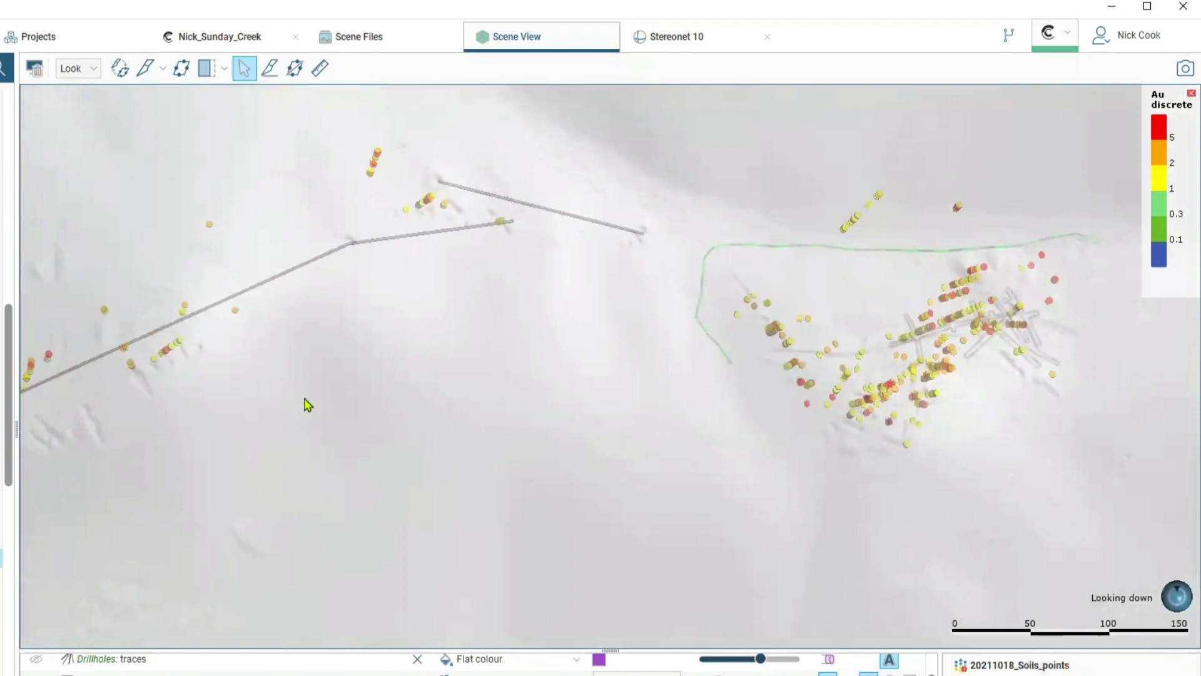
pyautogui.scroll(-2, 469, 328)
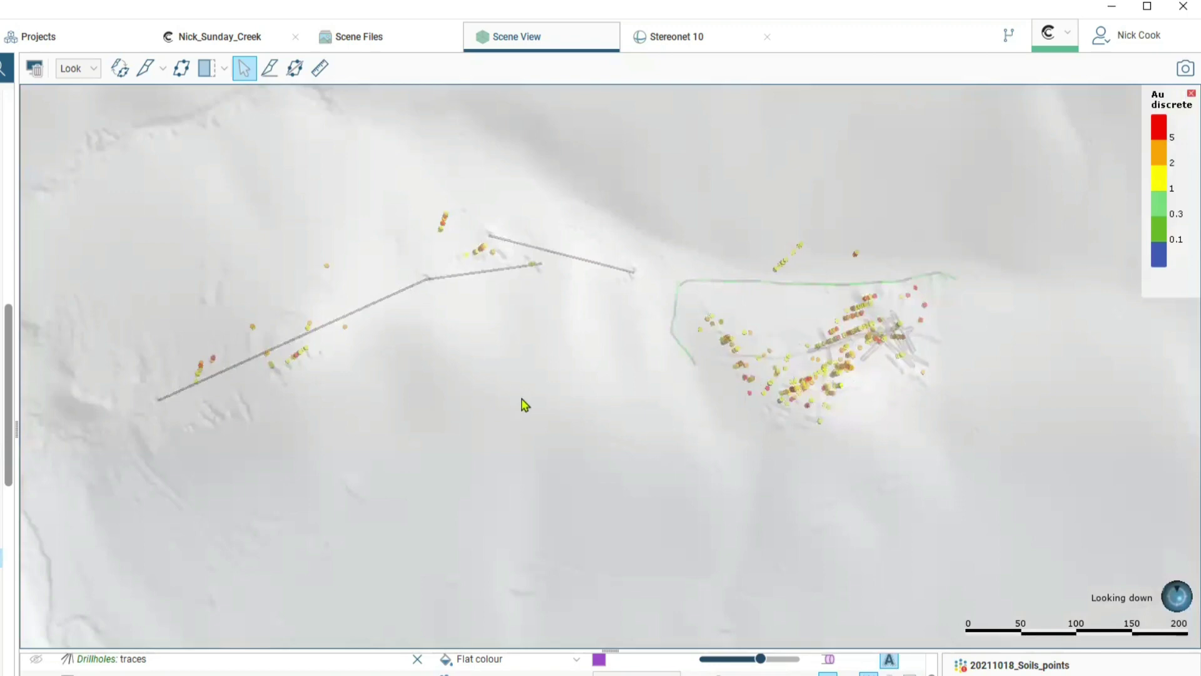
pyautogui.moveTo(442, 418); pyautogui.dragTo(530, 421, button='middle')
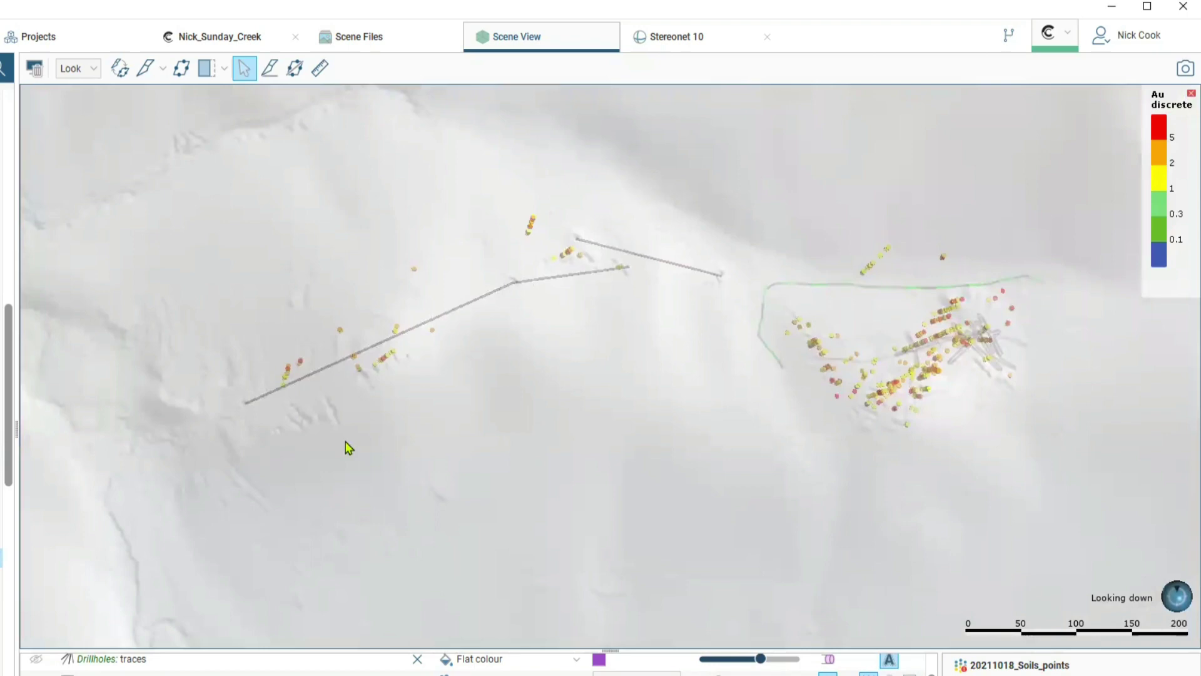
pyautogui.scroll(3, 238, 440)
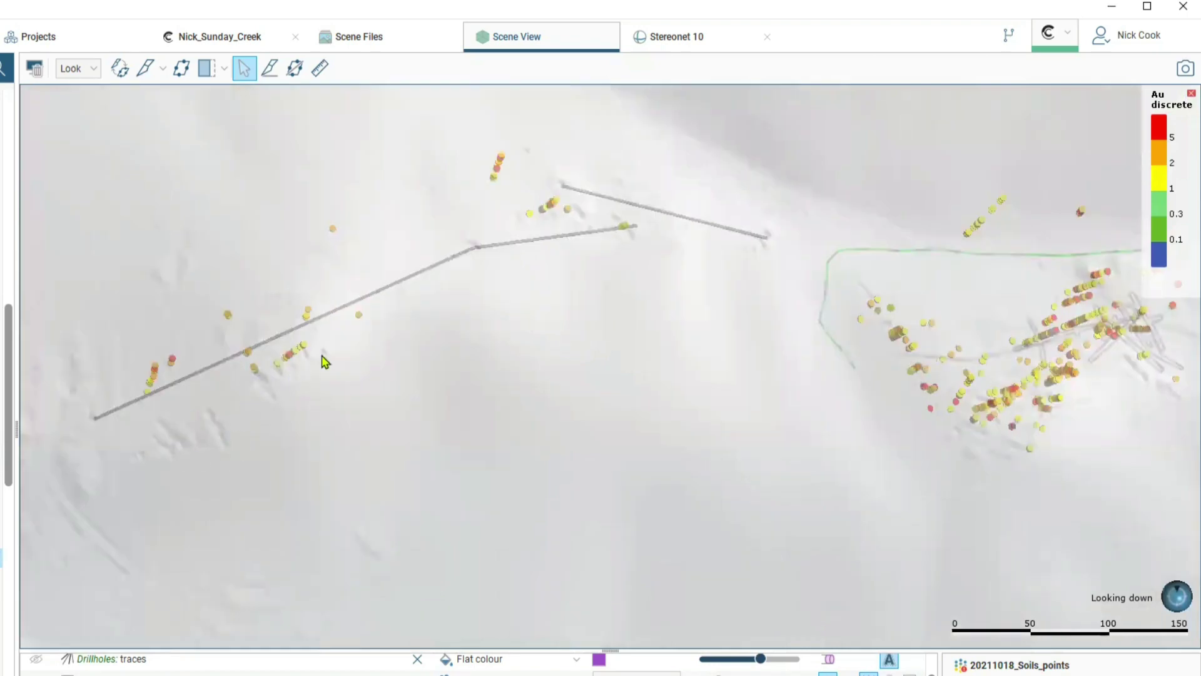
pyautogui.moveTo(769, 295); pyautogui.dragTo(603, 303, button='right')
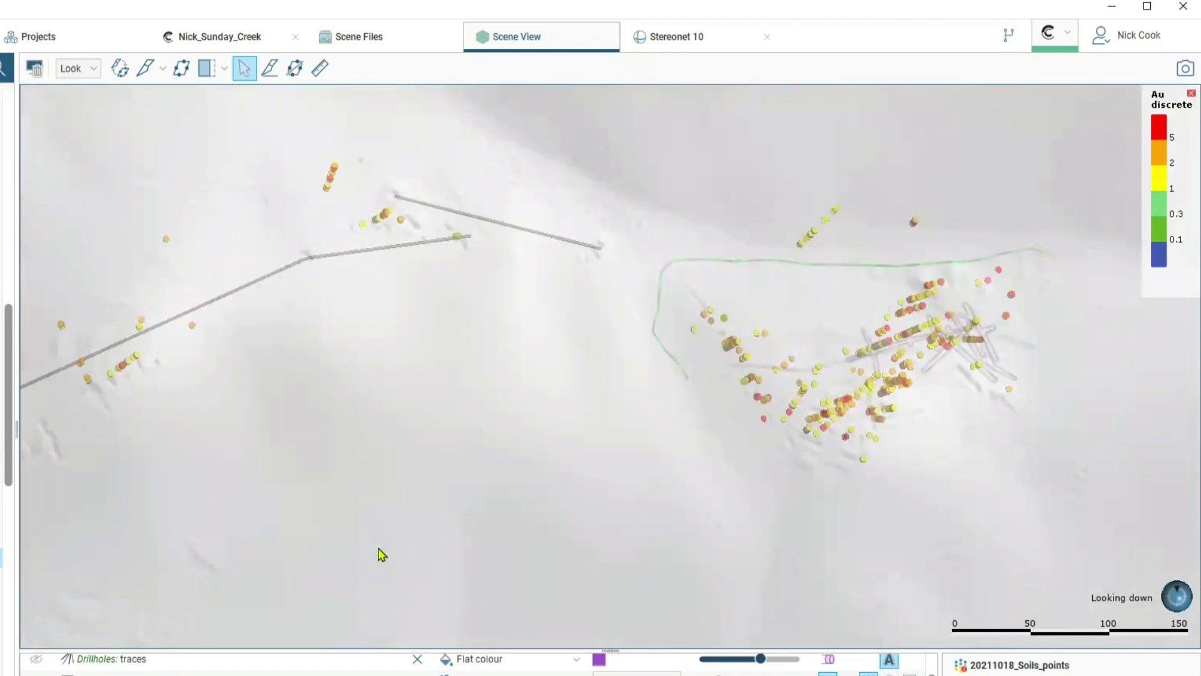
pyautogui.scroll(3, 479, 665)
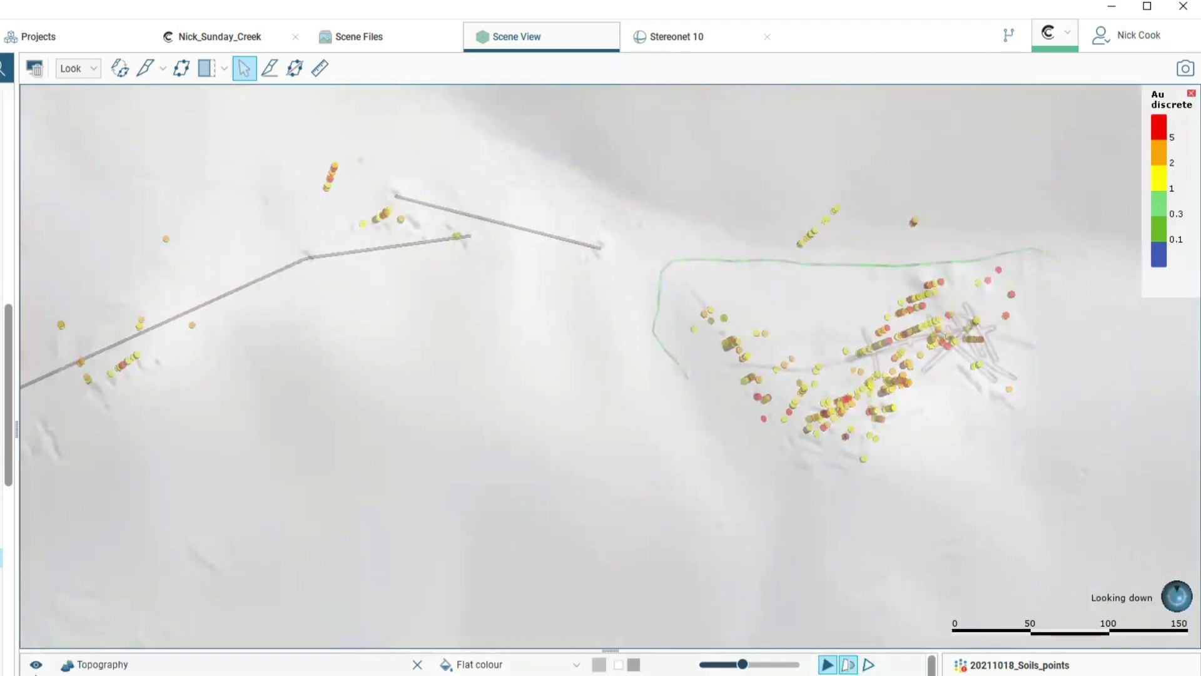
# Step: Hide the Topography surface and tilt the view obliquely onto the long section
pyautogui.click(36, 666)
pyautogui.moveTo(333, 368); pyautogui.dragTo(442, 406, button='middle')
pyautogui.moveTo(419, 393); pyautogui.dragTo(340, 192)
pyautogui.moveTo(338, 196); pyautogui.dragTo(536, 414, button='middle')
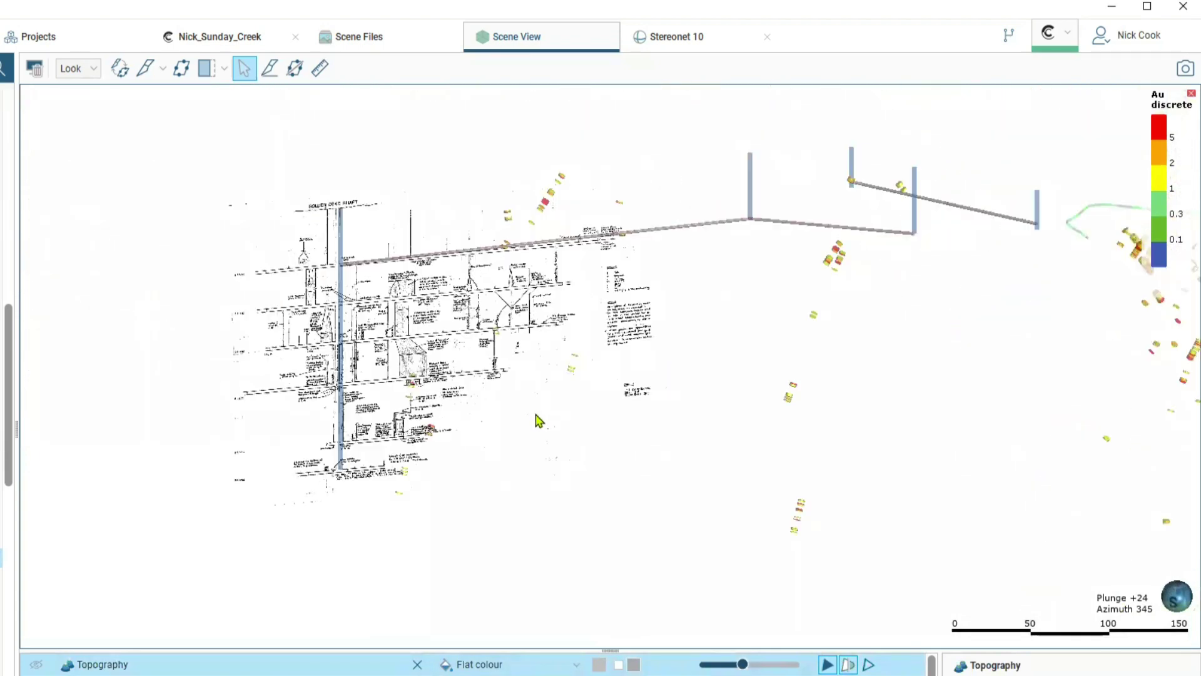
pyautogui.scroll(2, 398, 434)
pyautogui.scroll(2, 455, 432)
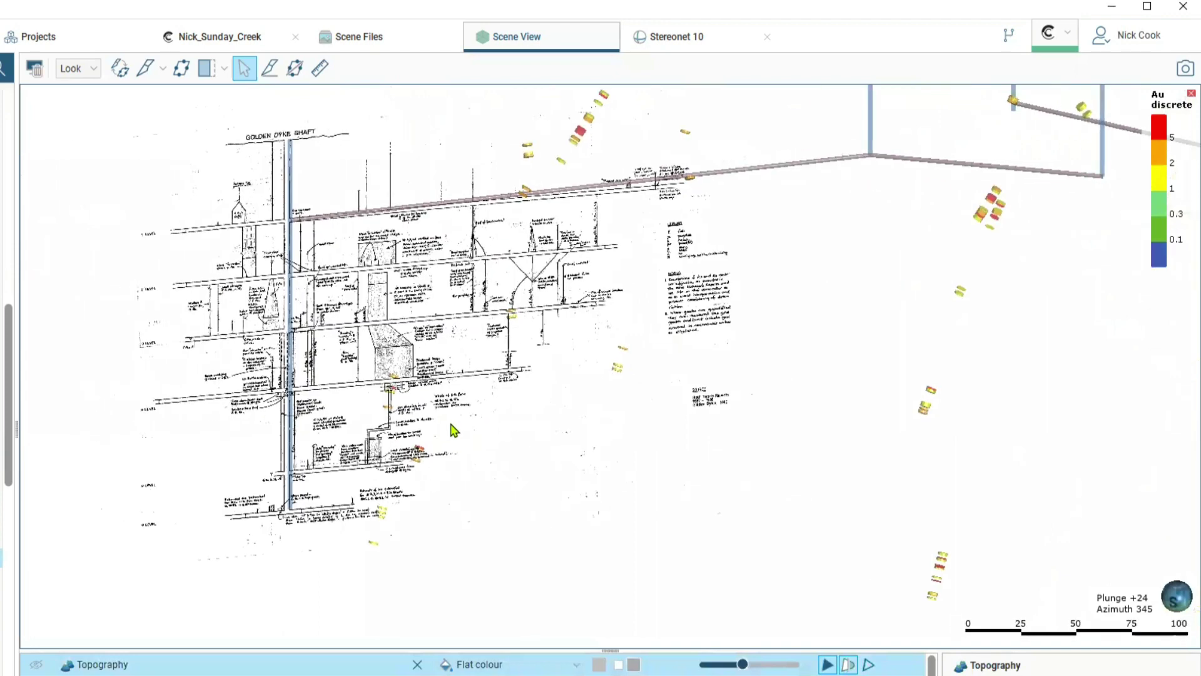
pyautogui.moveTo(449, 415); pyautogui.dragTo(431, 409)
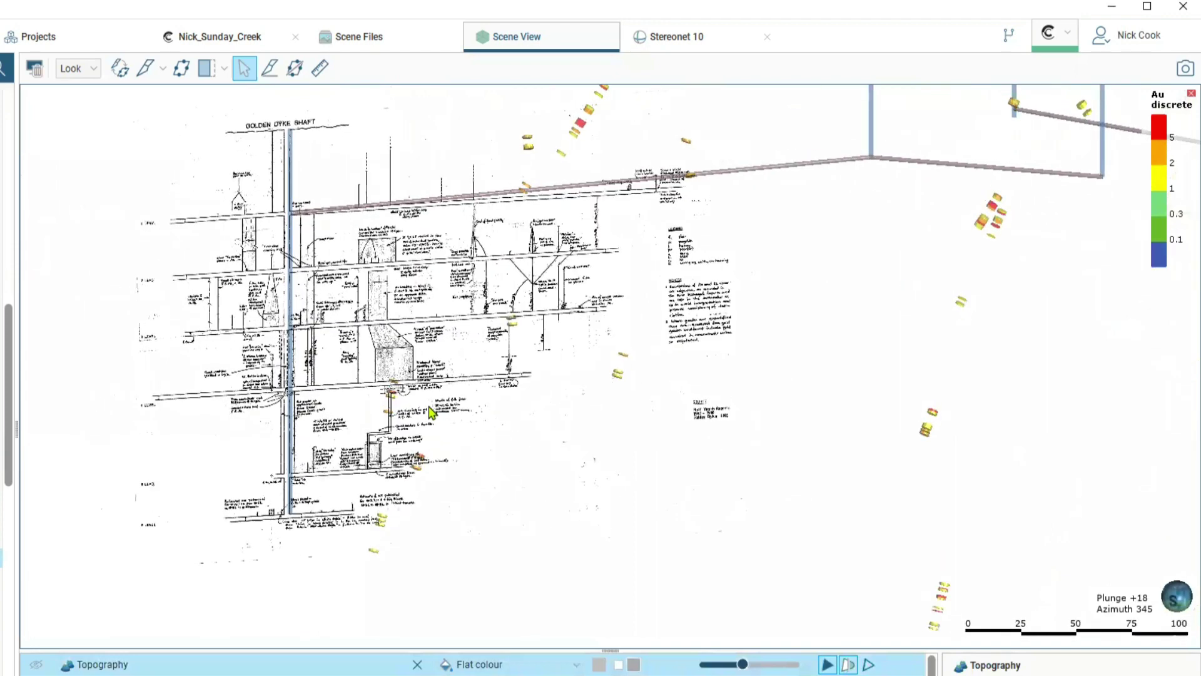
pyautogui.scroll(2, 474, 377)
pyautogui.scroll(2, 576, 378)
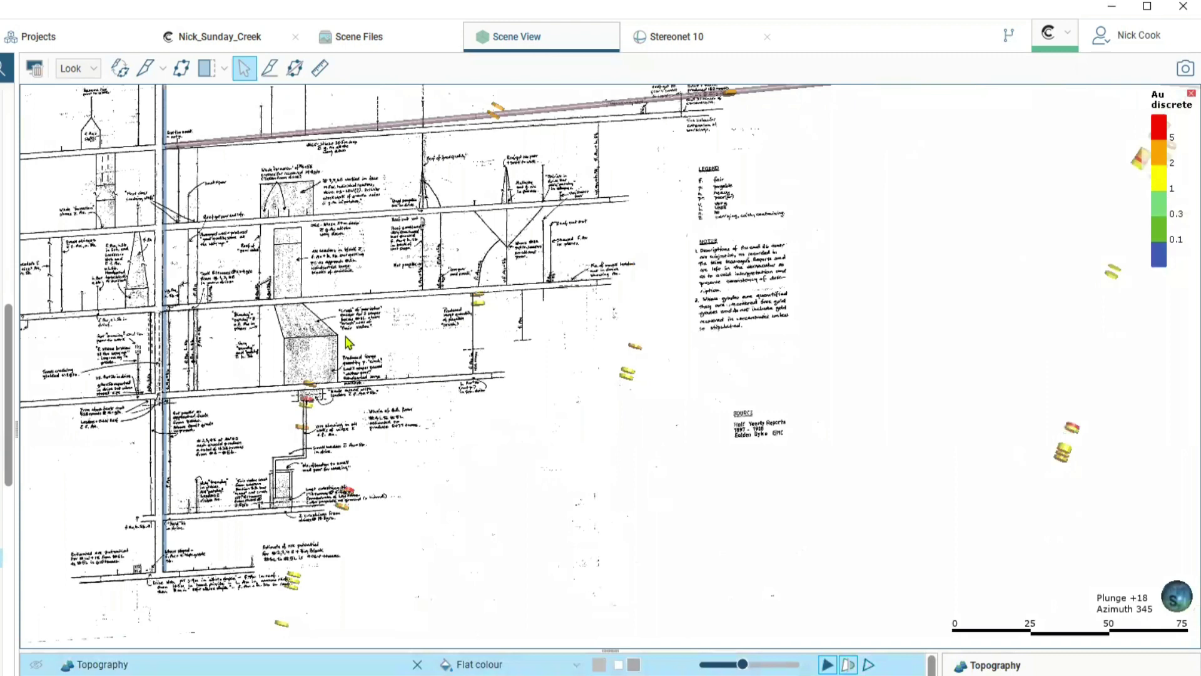
# Step: Frame the Golden Dyke Shaft long-section image and show its Scene Details (7016 × 4958)
pyautogui.moveTo(107, 160); pyautogui.dragTo(241, 160, button='middle')
pyautogui.moveTo(328, 198); pyautogui.dragTo(347, 201, button='middle')
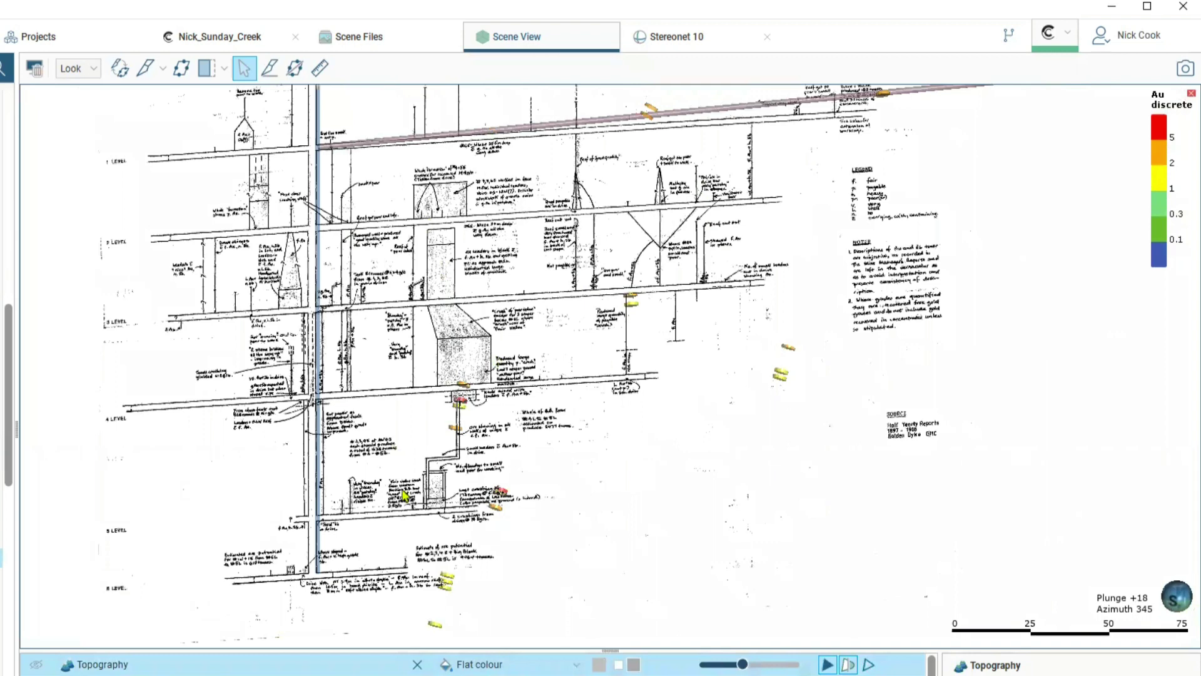
pyautogui.moveTo(316, 194); pyautogui.dragTo(481, 313, button='middle')
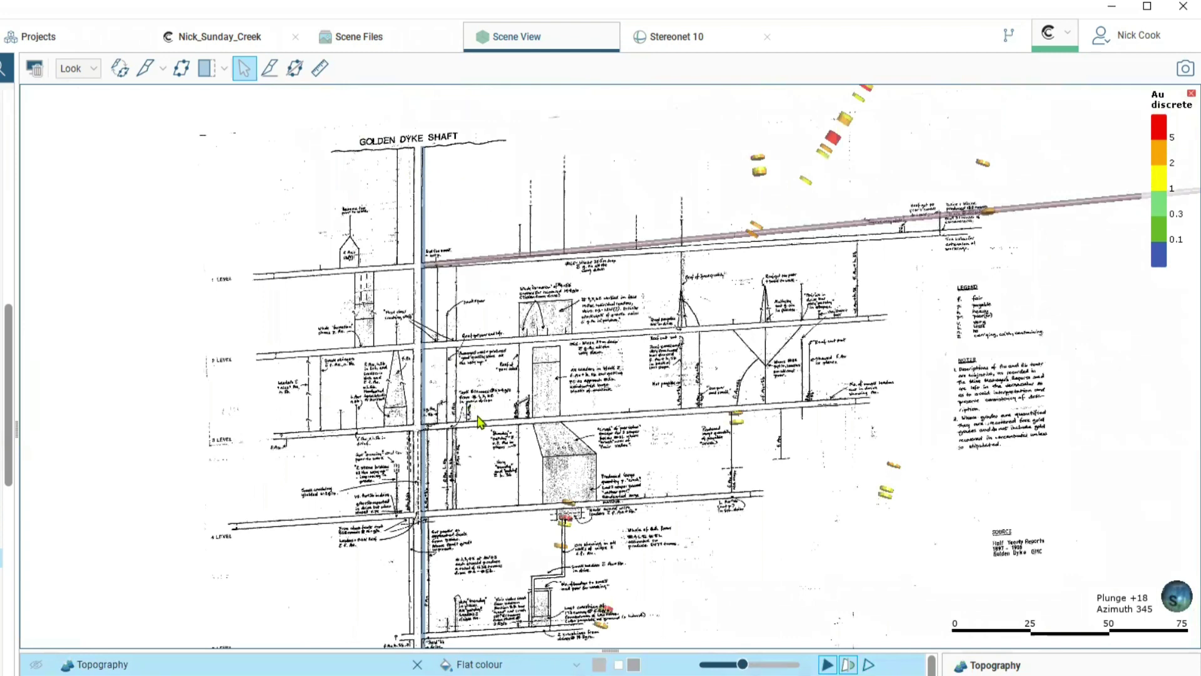
pyautogui.scroll(-2, 481, 425)
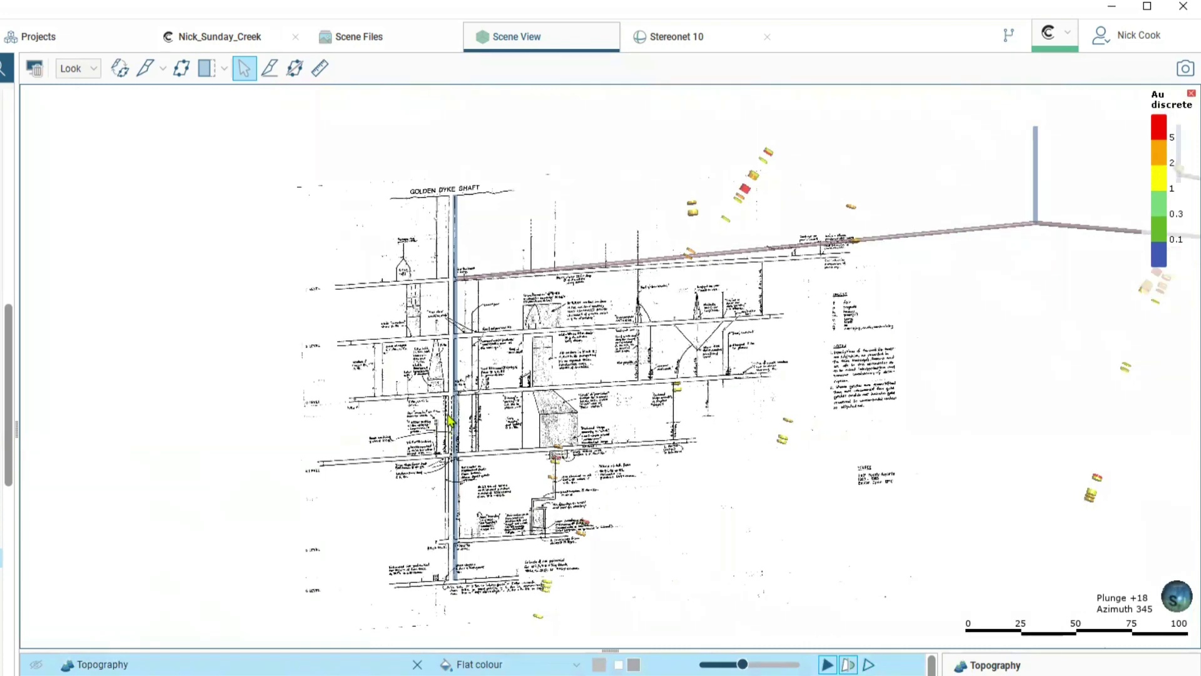
pyautogui.scroll(2, 313, 200)
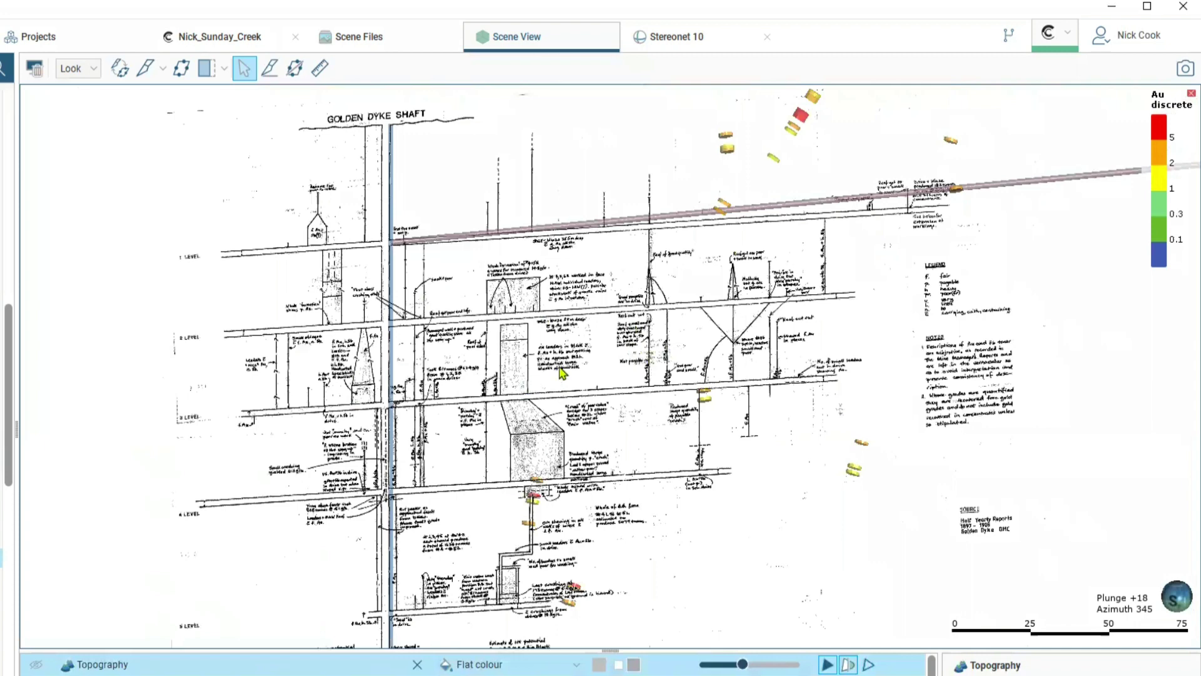
pyautogui.scroll(2, 562, 374)
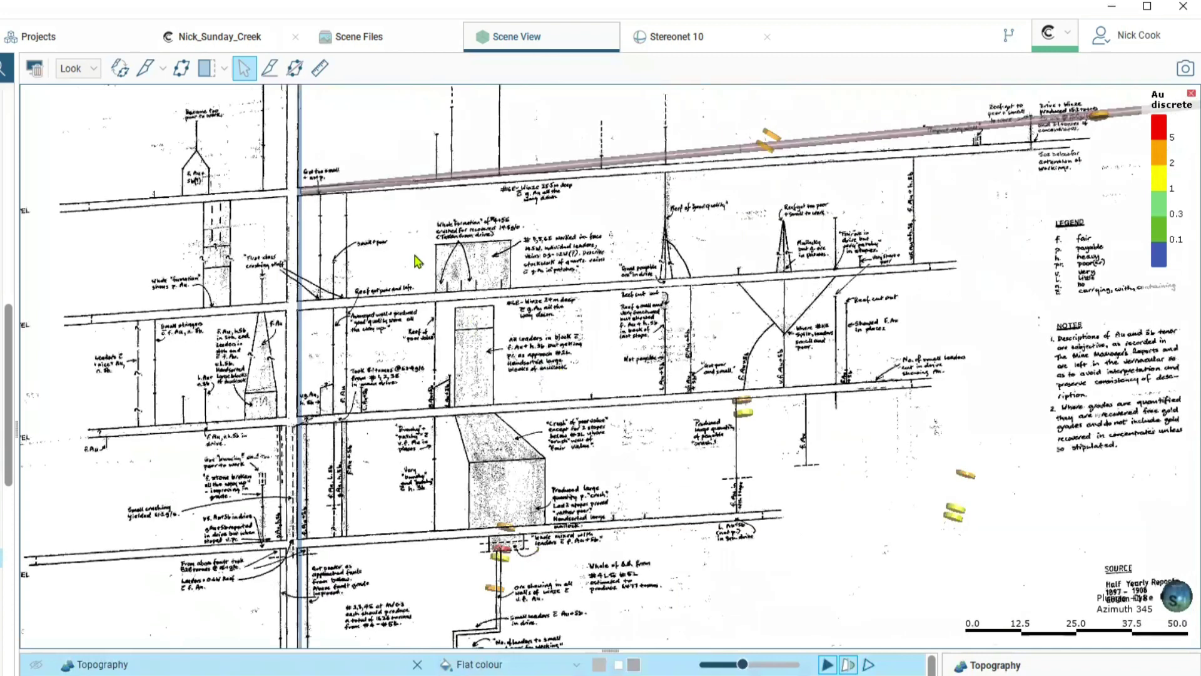
pyautogui.scroll(2, 448, 236)
pyautogui.scroll(-2, 441, 258)
pyautogui.click(872, 489)
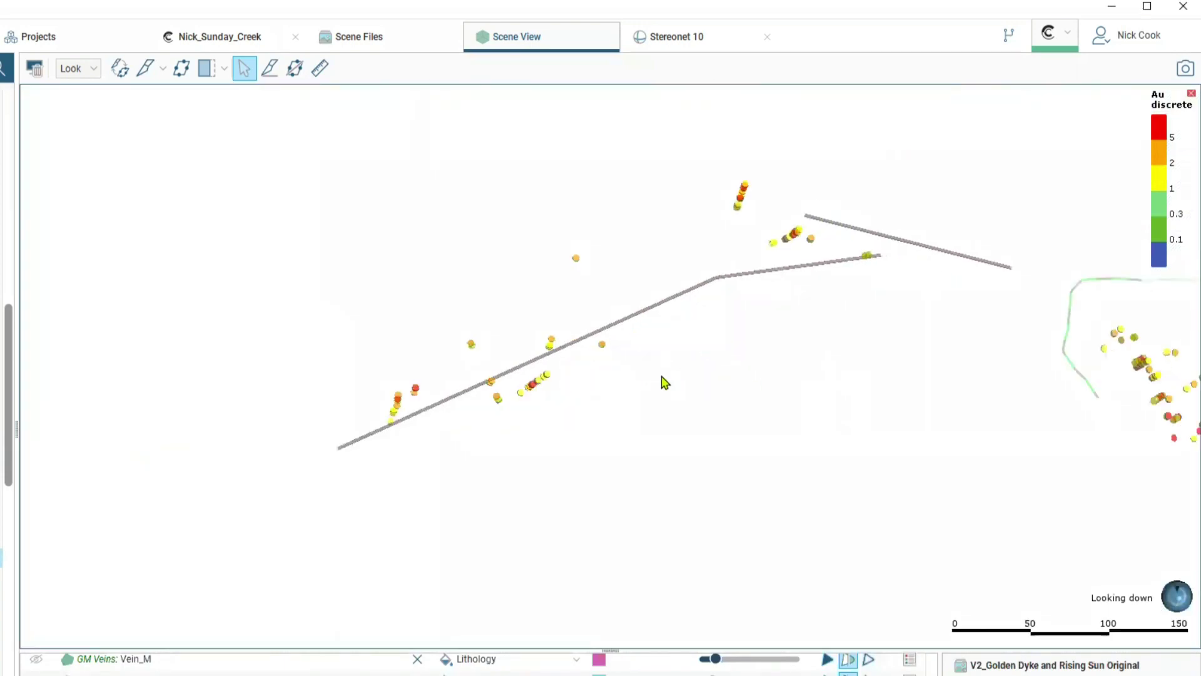
# Step: Move to a near-plan view over the labelled drillhole traces around the Apollo workings
pyautogui.scroll(-3, 751, 349)
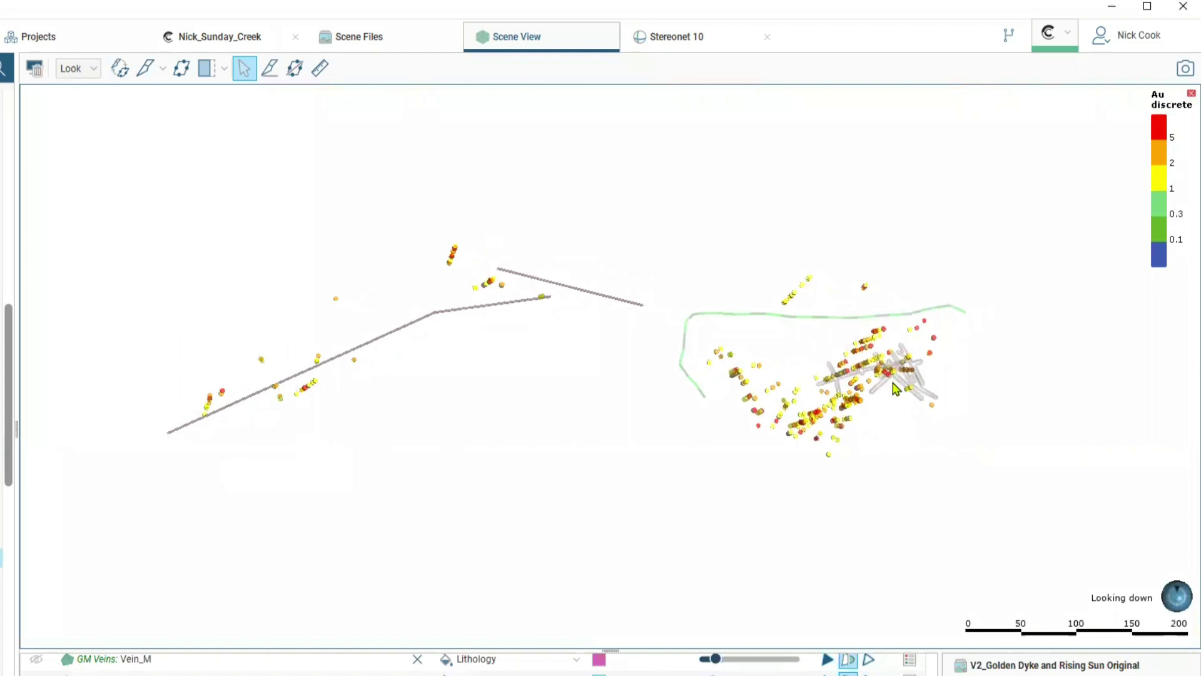
pyautogui.scroll(4, 927, 394)
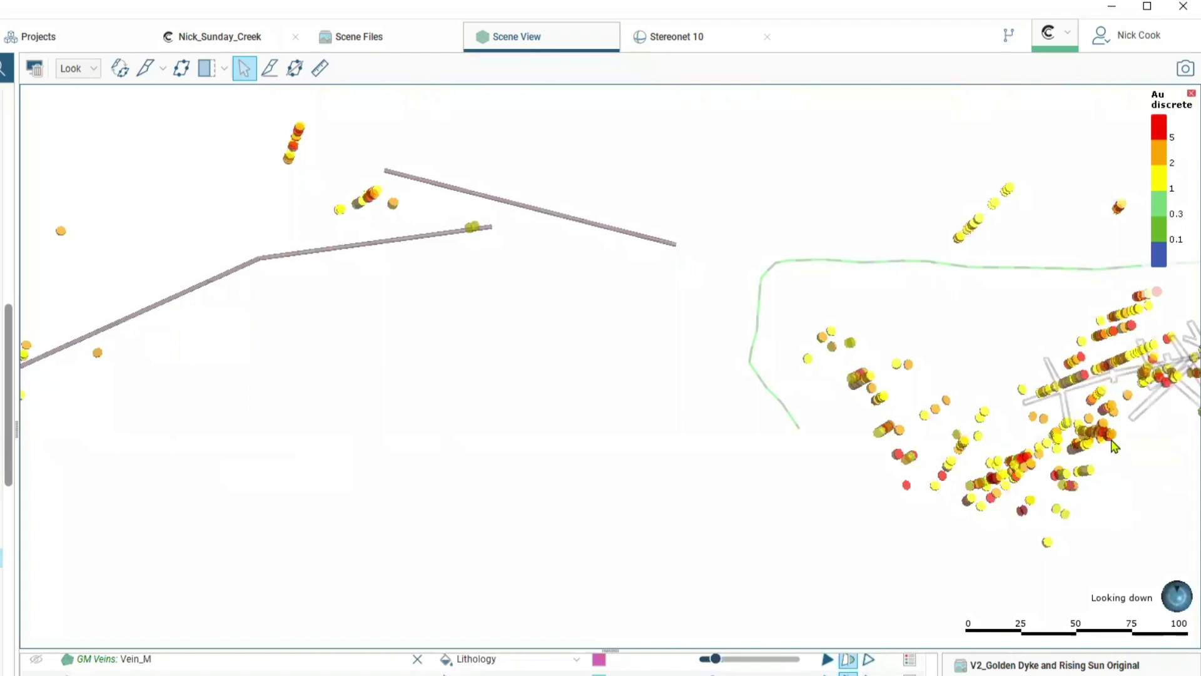
pyautogui.moveTo(1112, 440); pyautogui.dragTo(672, 432, button='middle')
pyautogui.moveTo(726, 459); pyautogui.dragTo(676, 233)
pyautogui.scroll(3, 783, 266)
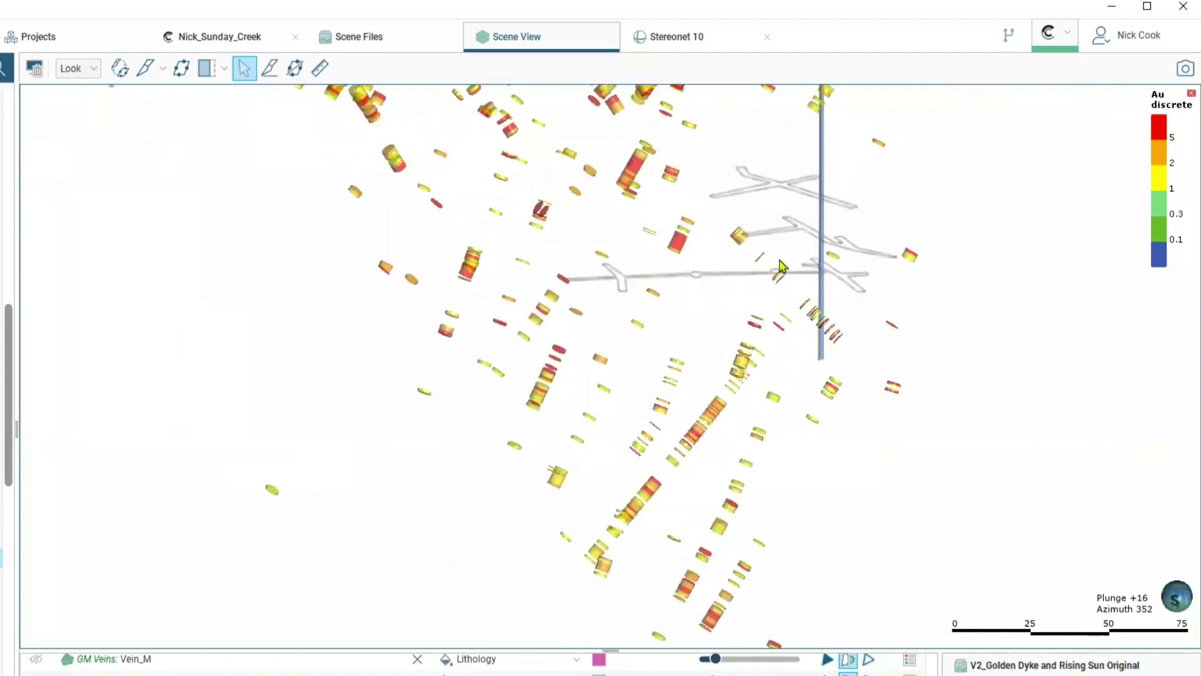
pyautogui.scroll(4, 782, 265)
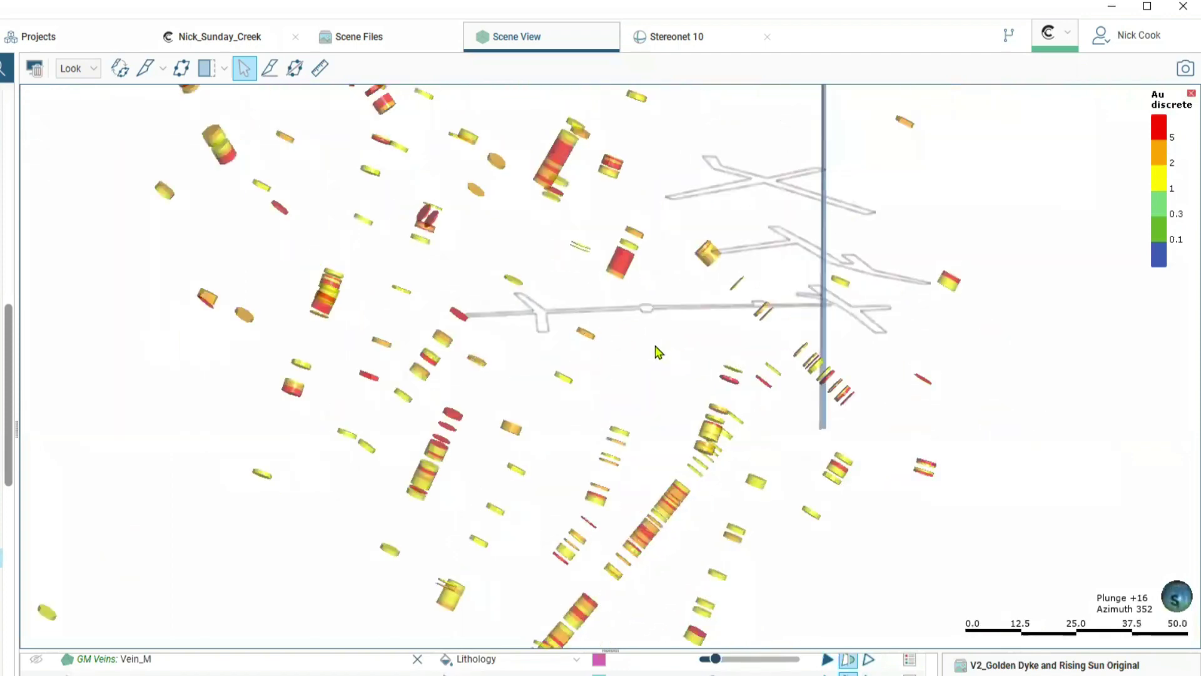
pyautogui.moveTo(840, 216); pyautogui.dragTo(775, 280, button='middle')
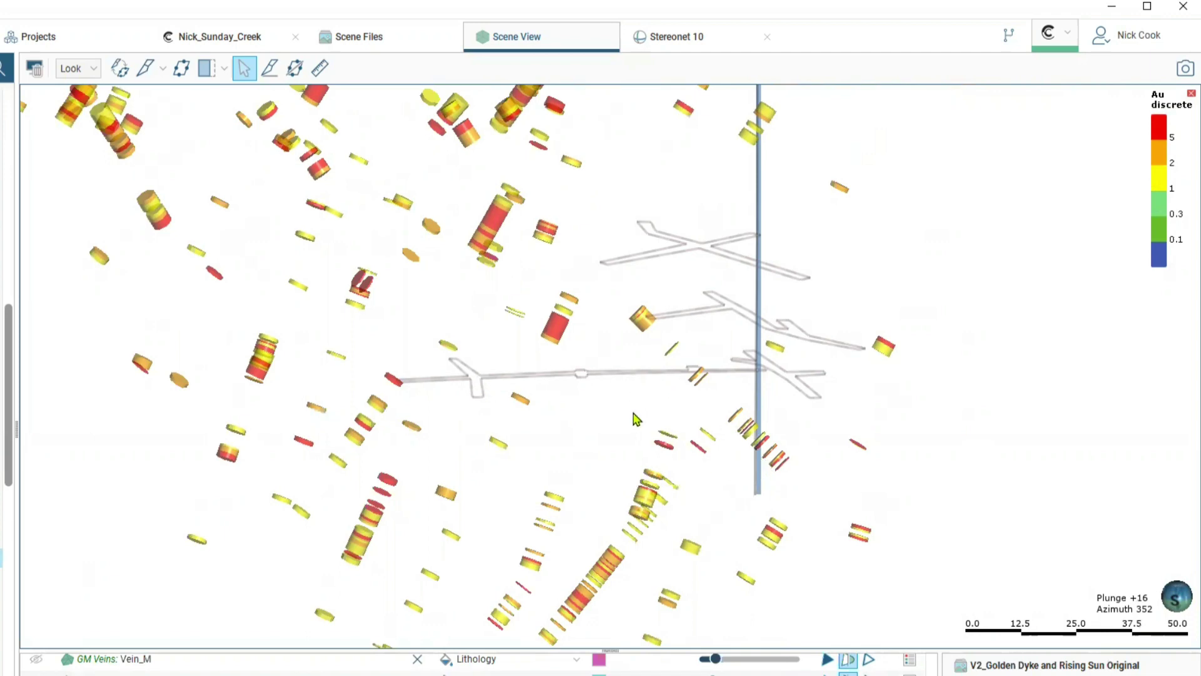
# Step: Check the Apollo_level_2 mine level details, then zoom closer on the labelled traces
pyautogui.click(726, 307)
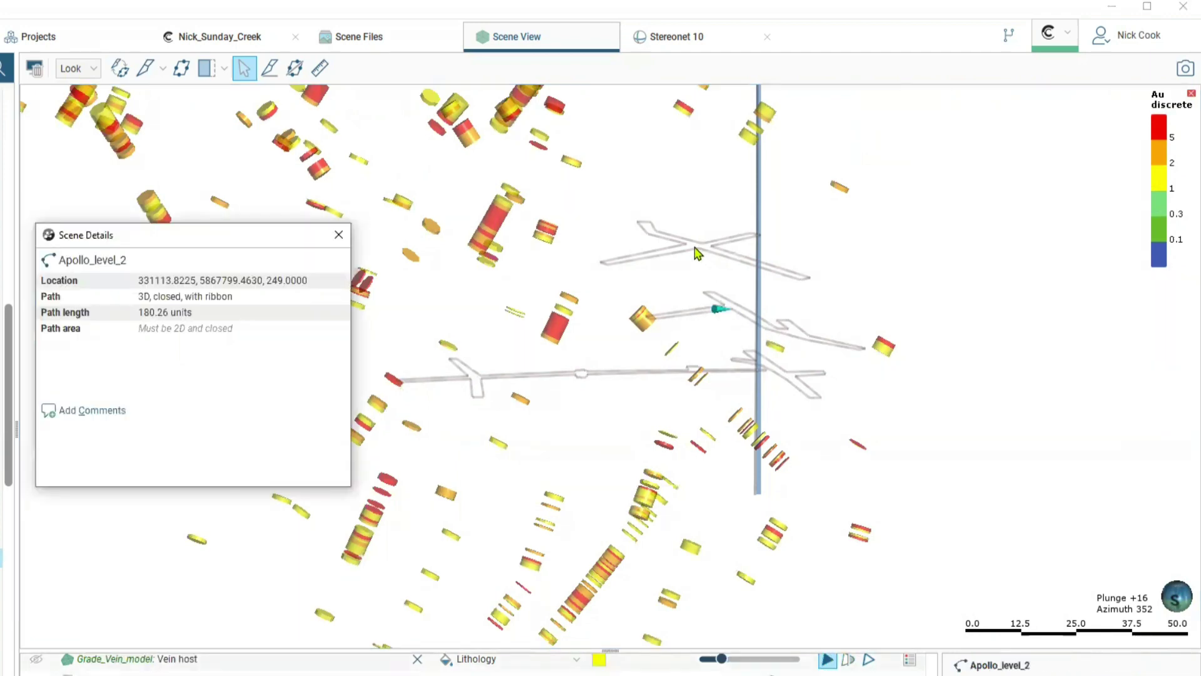
pyautogui.click(338, 234)
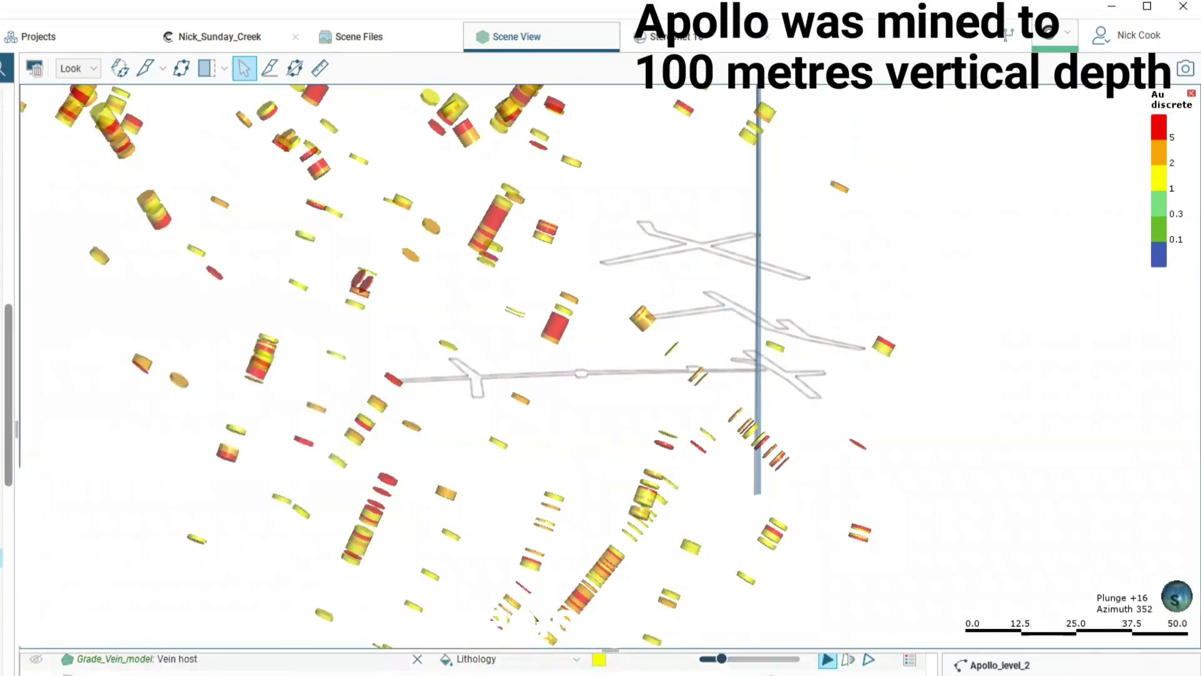
pyautogui.scroll(5, 479, 664)
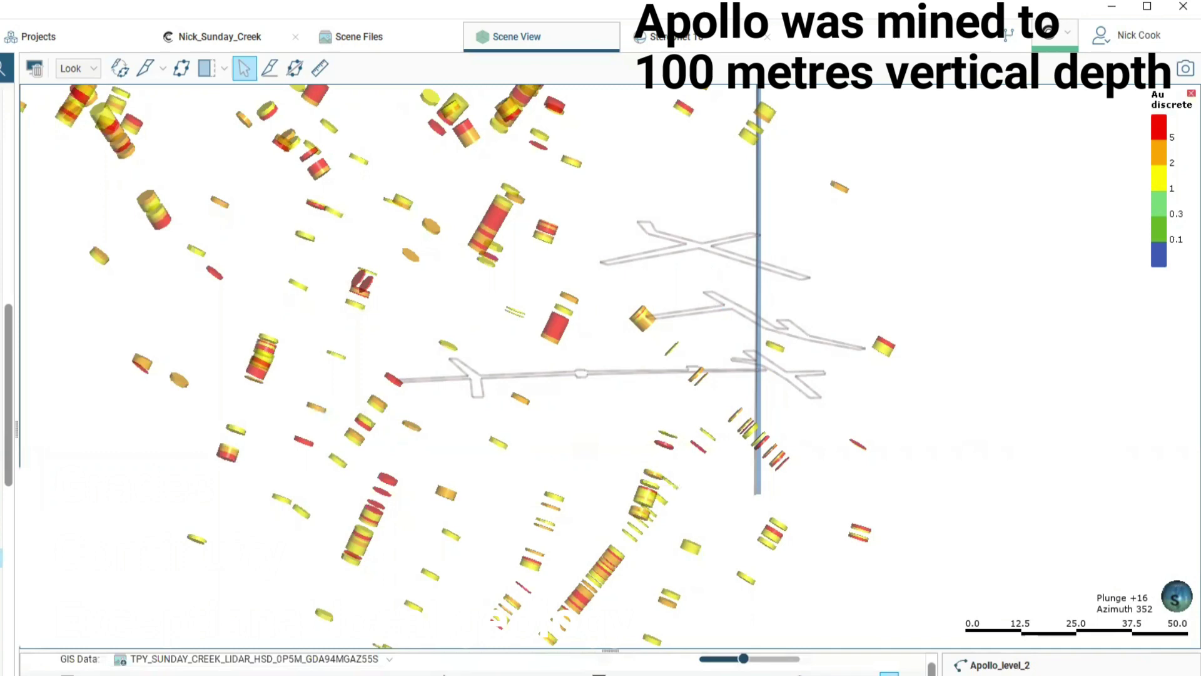
pyautogui.scroll(2, 479, 664)
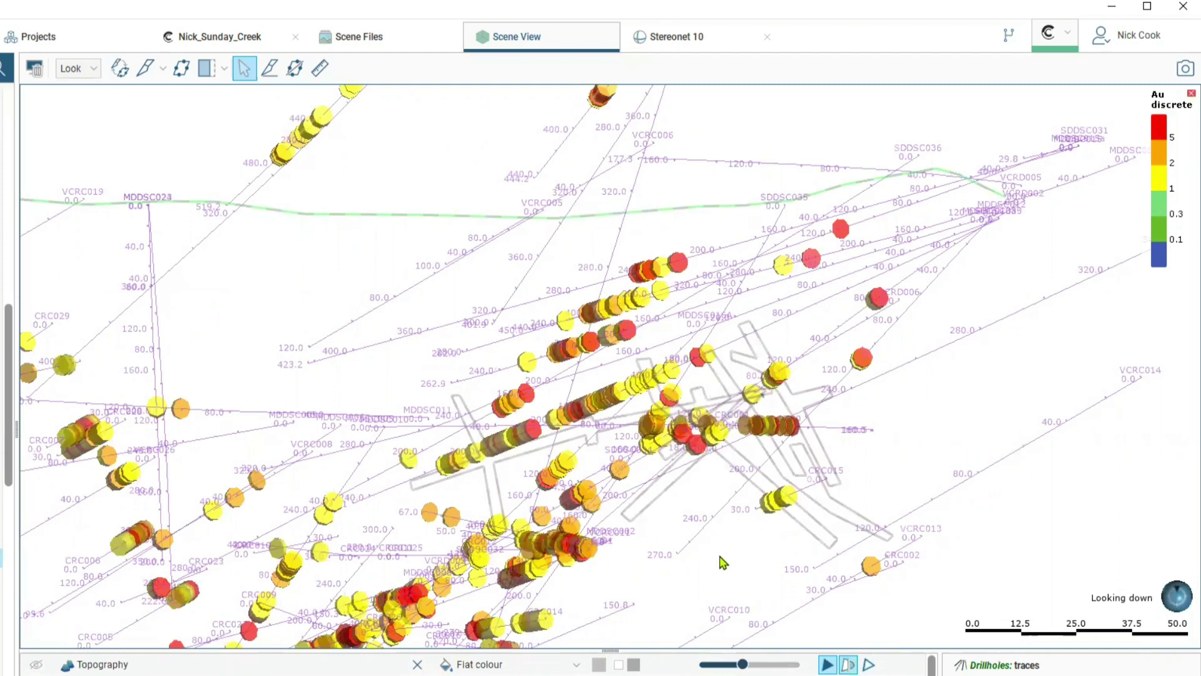
# Step: Zoom out and pan until all drillholes, including VCRC020 and VCRC015, are visible
pyautogui.scroll(-2, 662, 534)
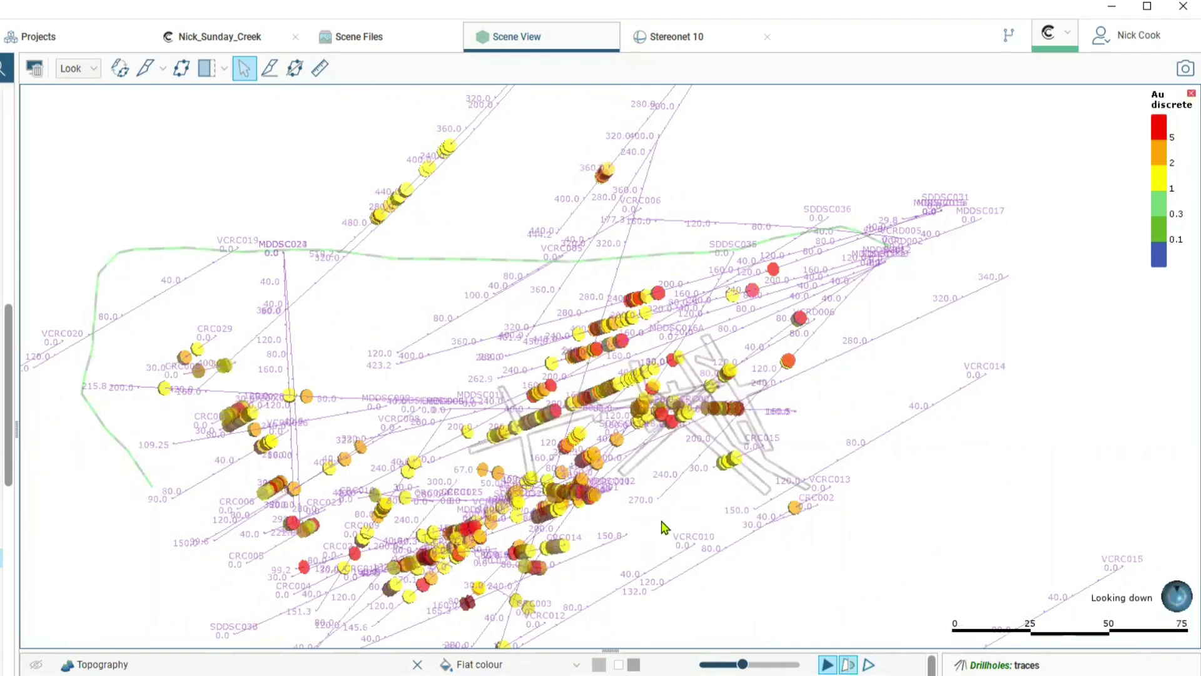
pyautogui.moveTo(662, 521); pyautogui.dragTo(688, 505, button='middle')
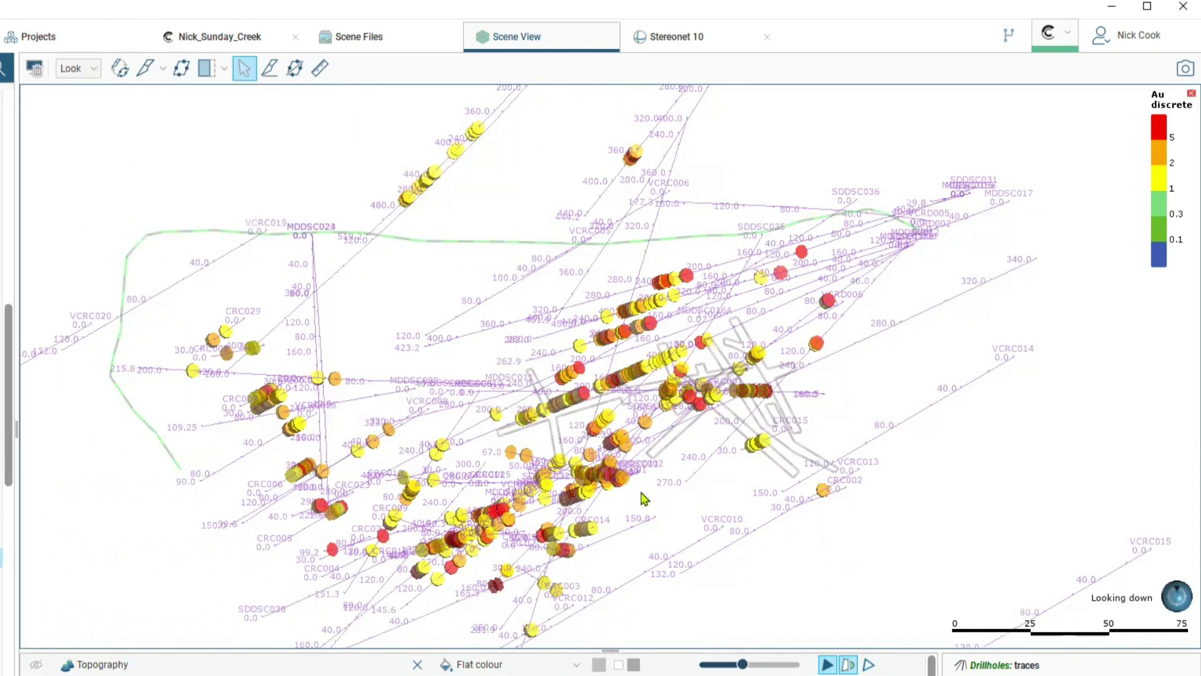
pyautogui.moveTo(638, 484); pyautogui.dragTo(632, 462, button='middle')
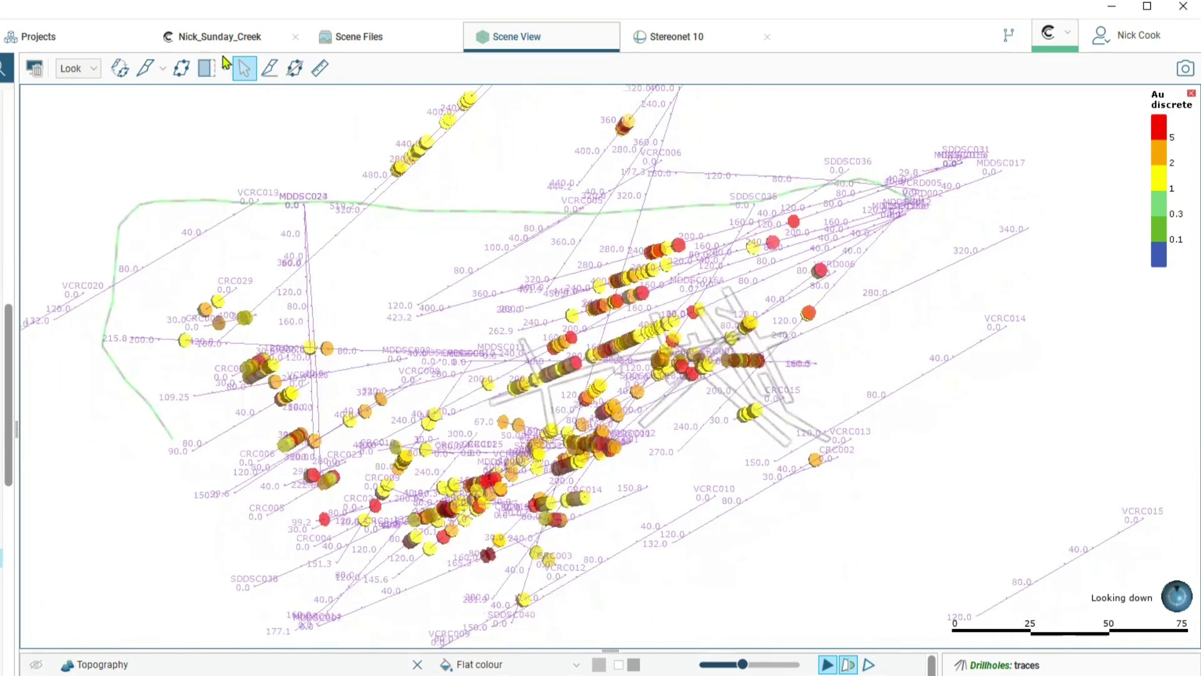
# Step: Draw a vertical slice line through the drillholes along the mineralised trend and view it face-on
pyautogui.click(269, 67)
pyautogui.click(477, 565)
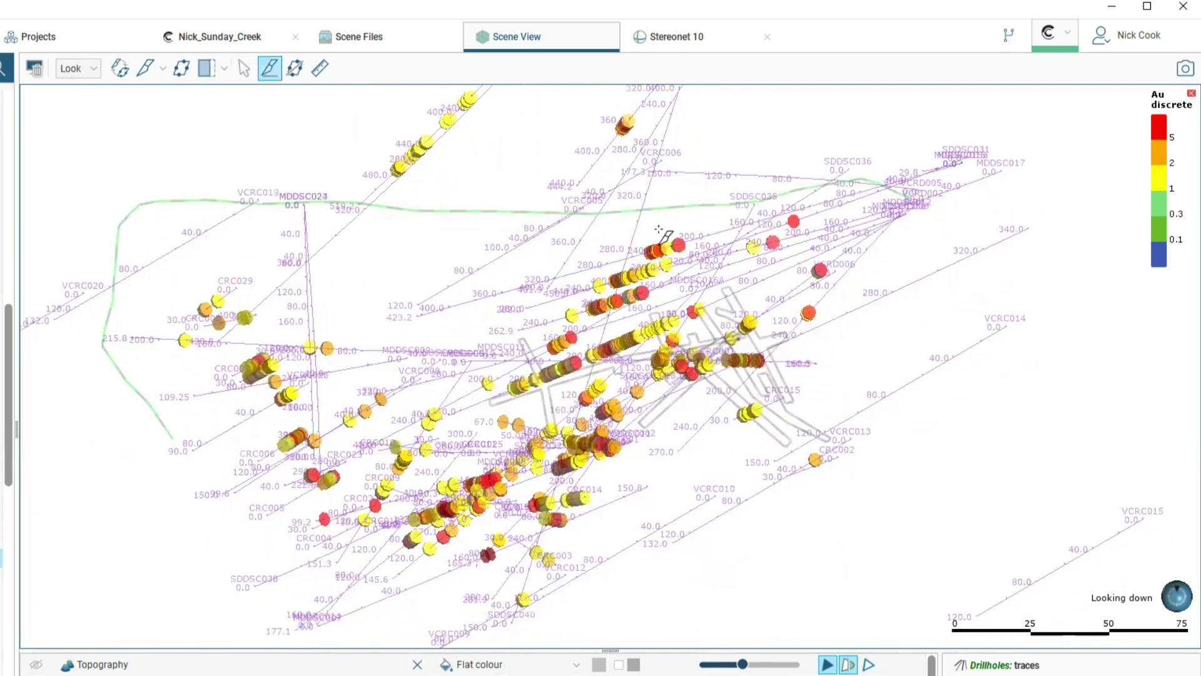
pyautogui.click(748, 101)
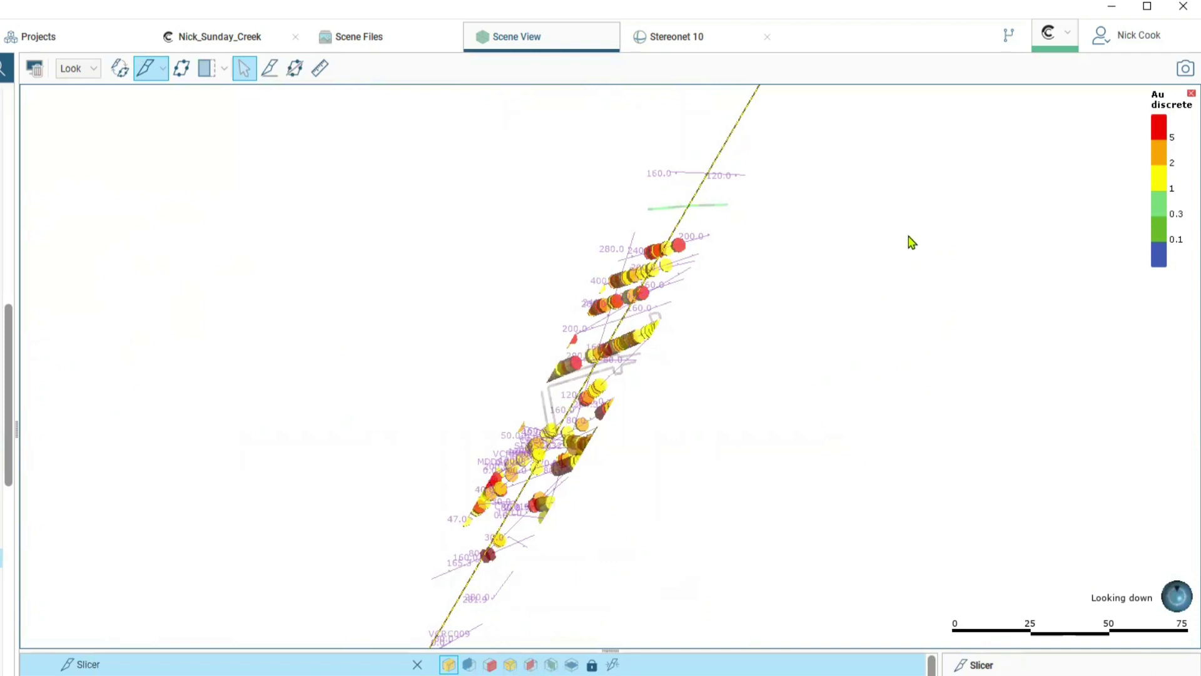
pyautogui.press('l')
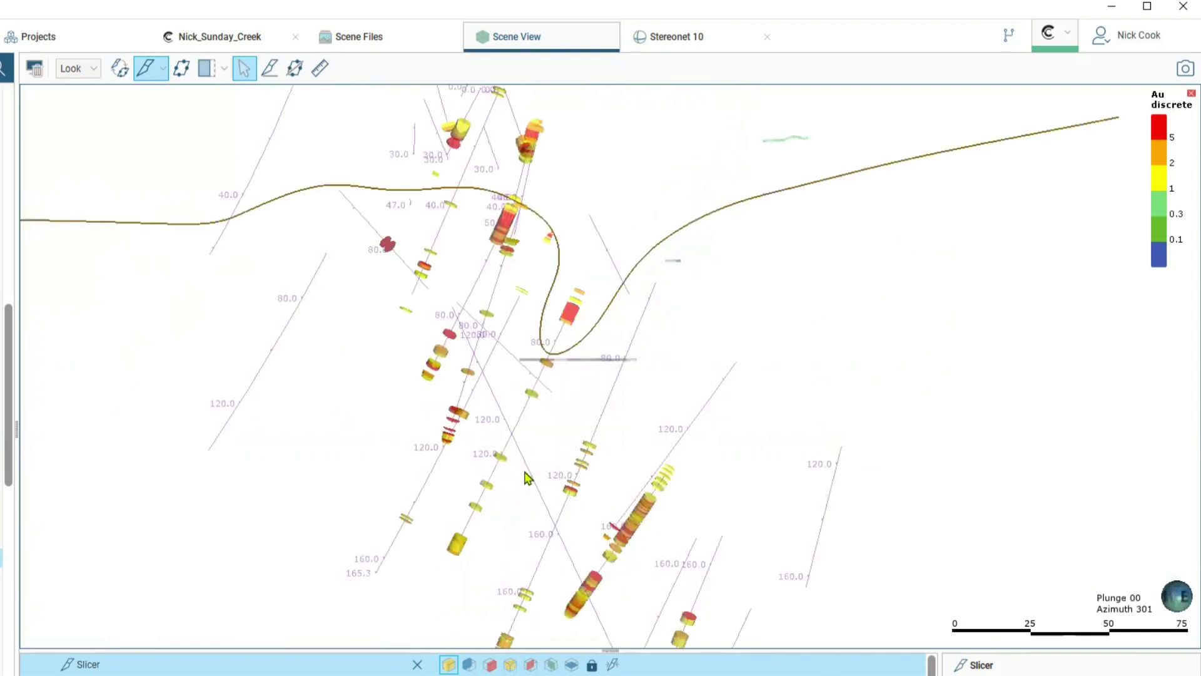
# Step: Show Topography in the section and open the Au discrete colour map for SC_assays
pyautogui.scroll(2, 598, 410)
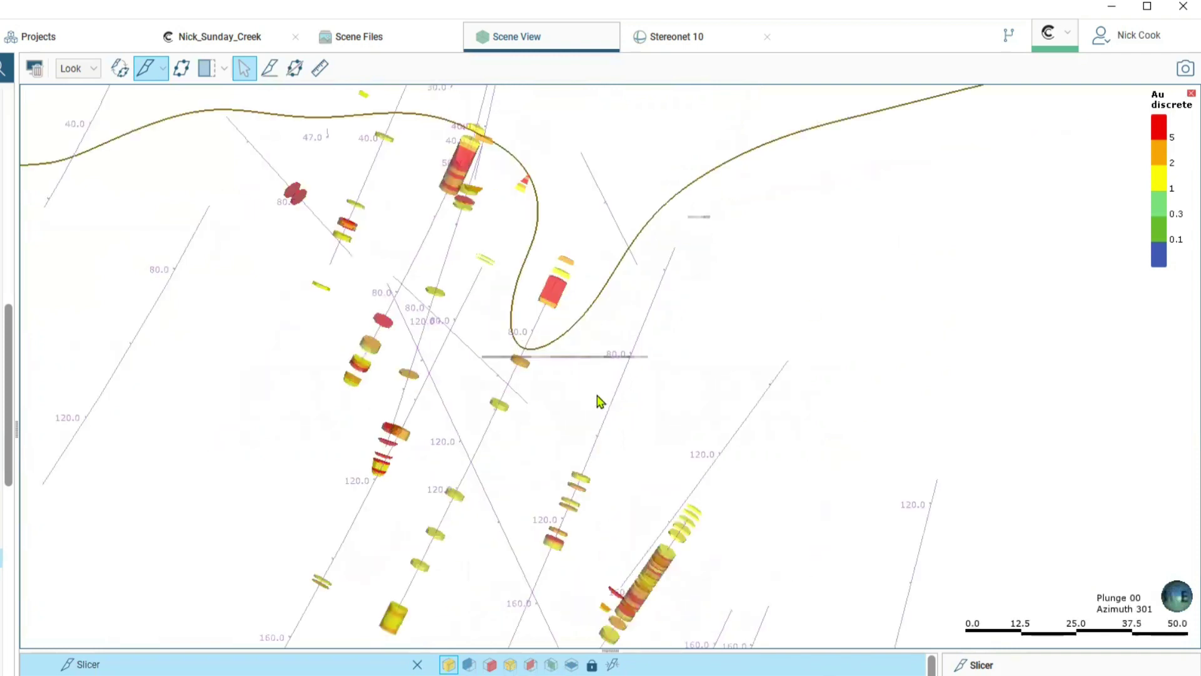
pyautogui.scroll(-2, 594, 400)
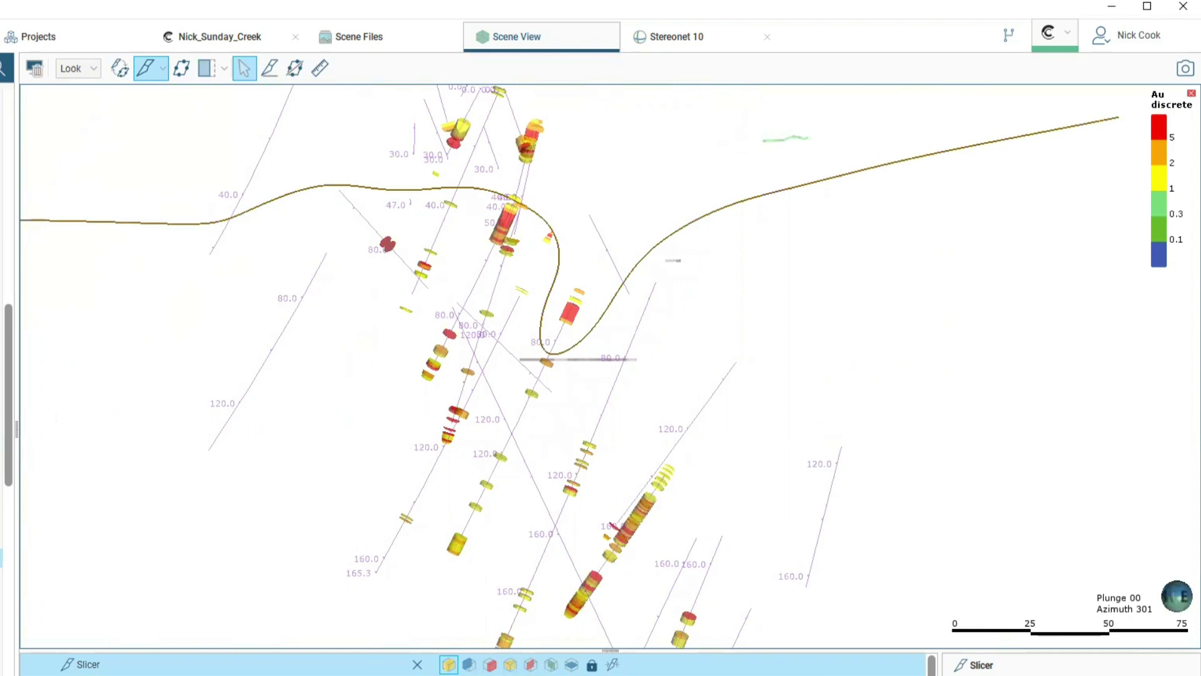
pyautogui.moveTo(396, 558); pyautogui.dragTo(413, 507)
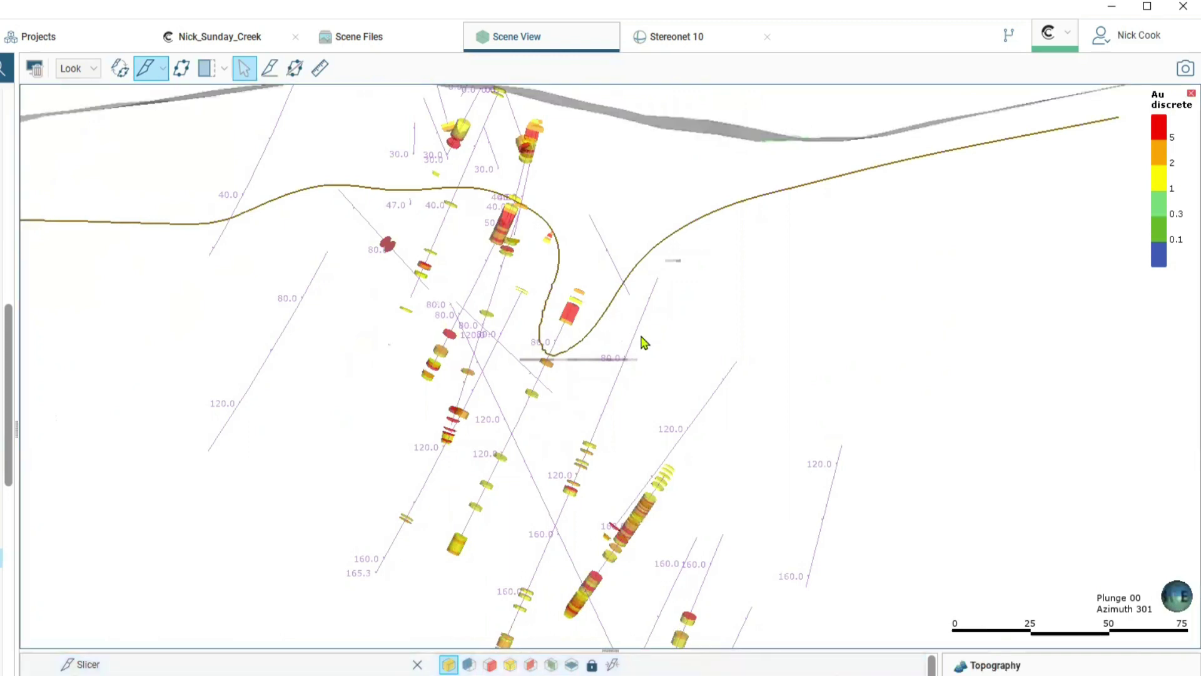
pyautogui.moveTo(642, 336); pyautogui.dragTo(647, 341)
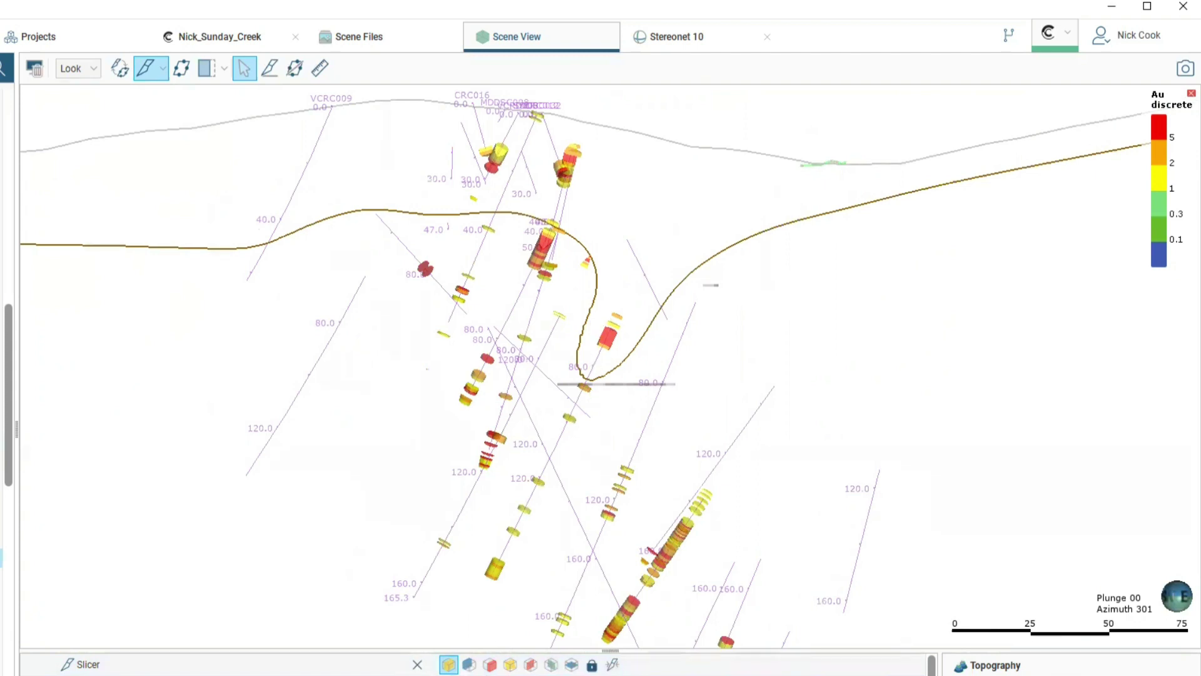
pyautogui.scroll(-2, 479, 665)
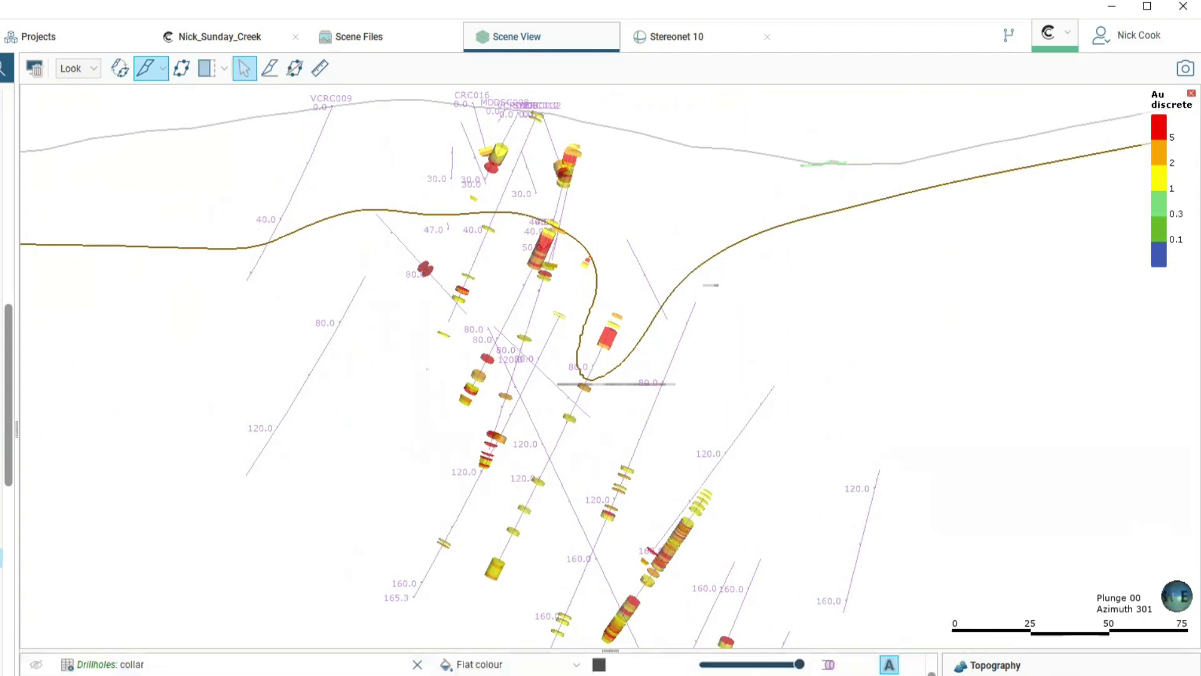
pyautogui.click(138, 675)
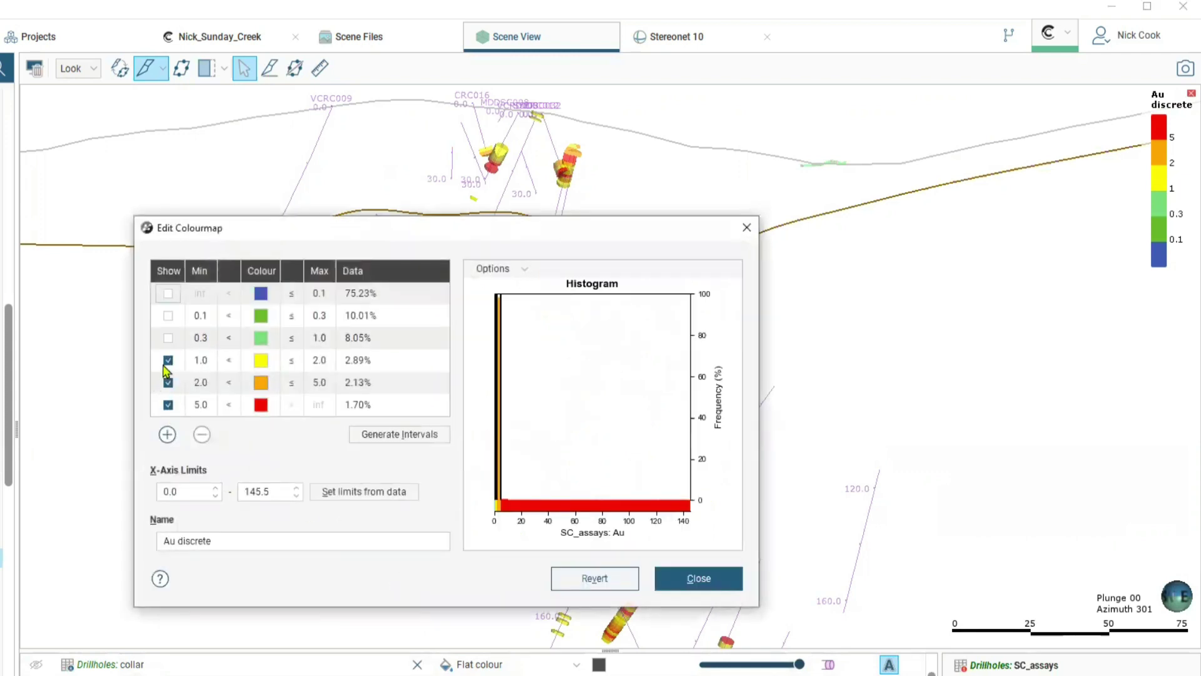
# Step: Hide the 1.0–2.0 g/t Au class and inspect one high-grade interval's assay details
pyautogui.click(167, 362)
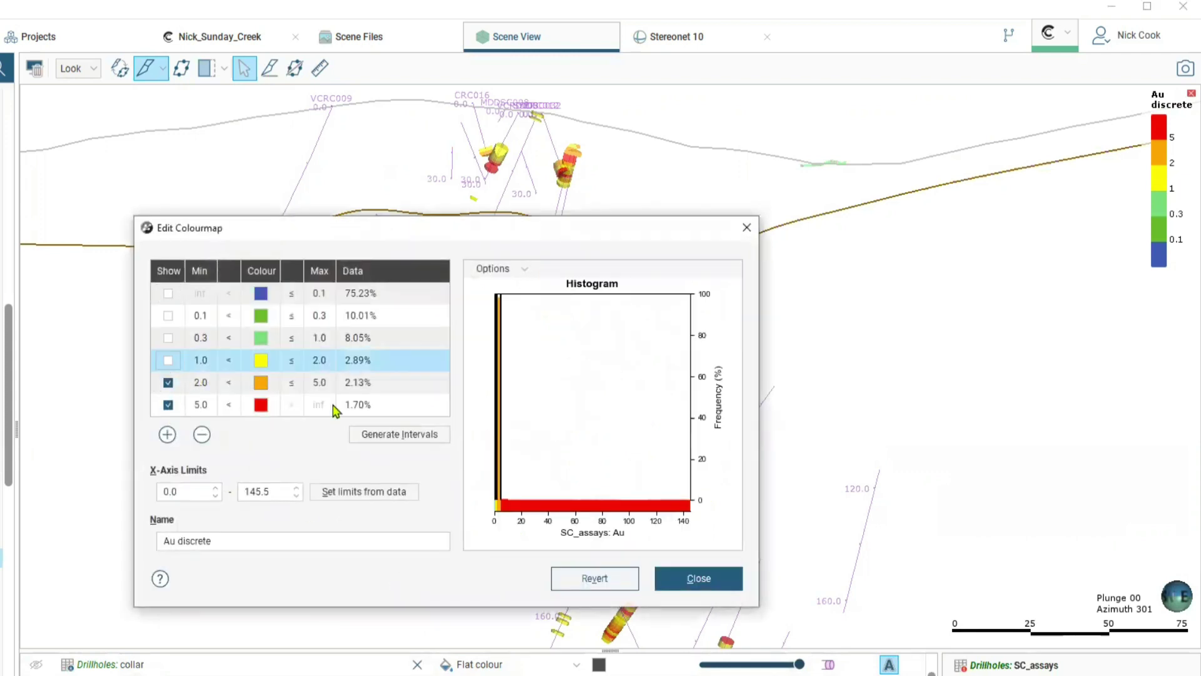
pyautogui.click(699, 580)
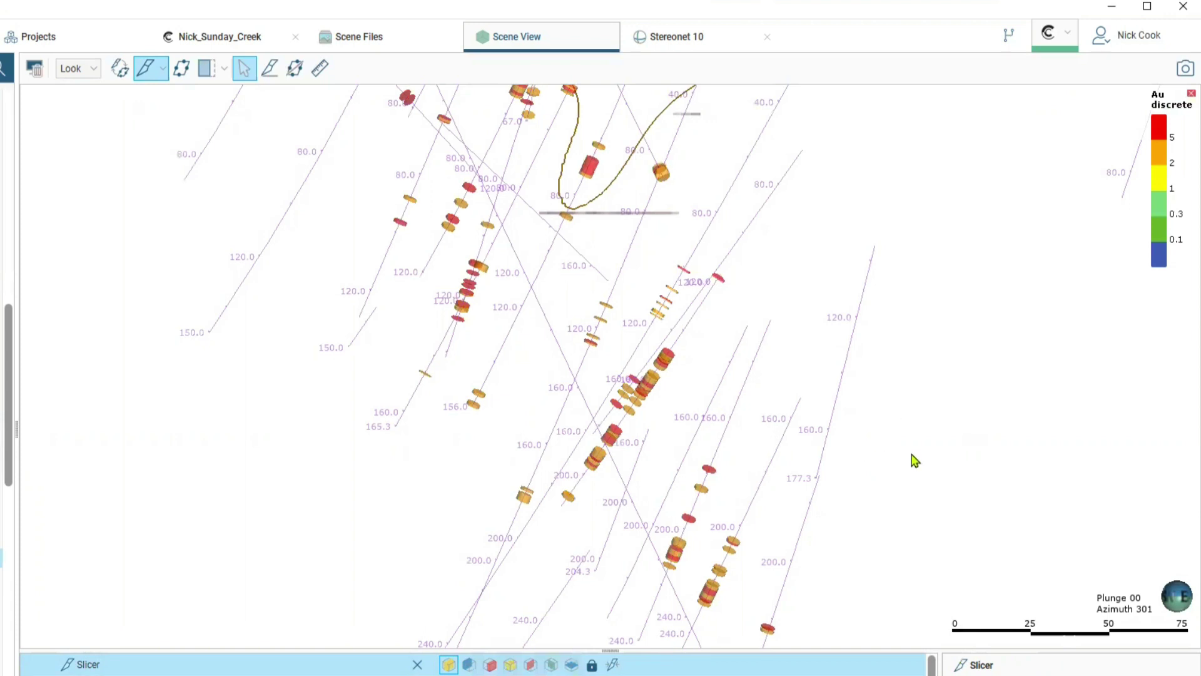
pyautogui.moveTo(882, 449); pyautogui.dragTo(876, 451, button='middle')
pyautogui.moveTo(879, 458); pyautogui.dragTo(631, 362, button='right')
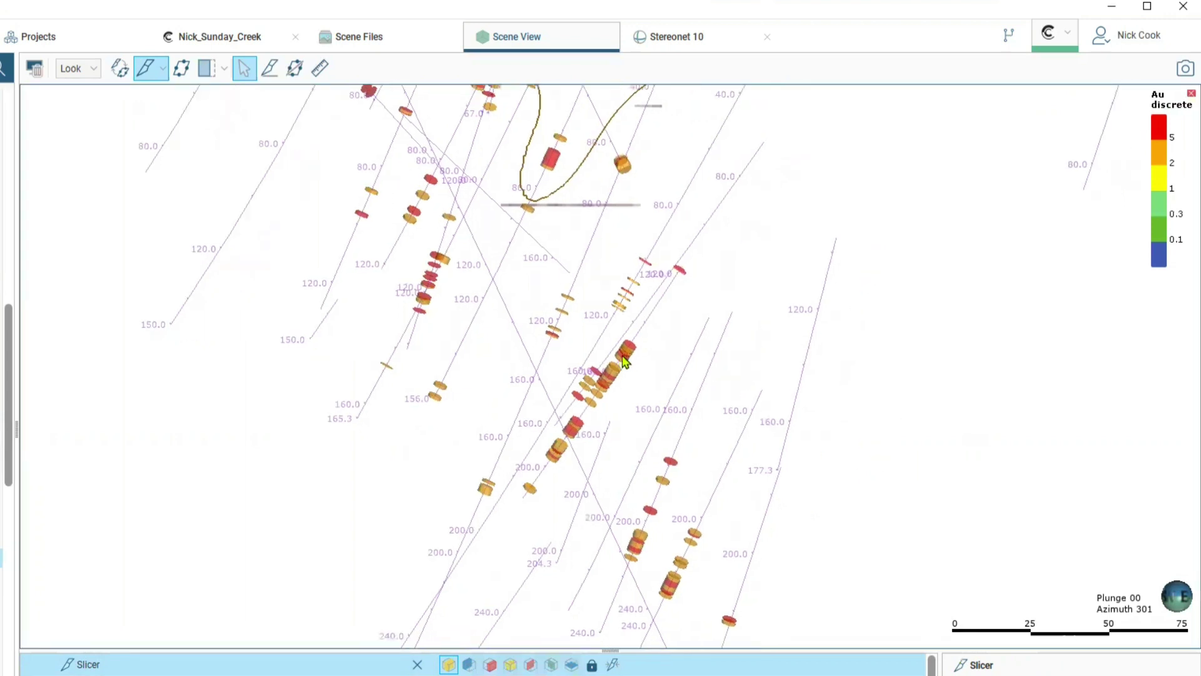
pyautogui.click(624, 361)
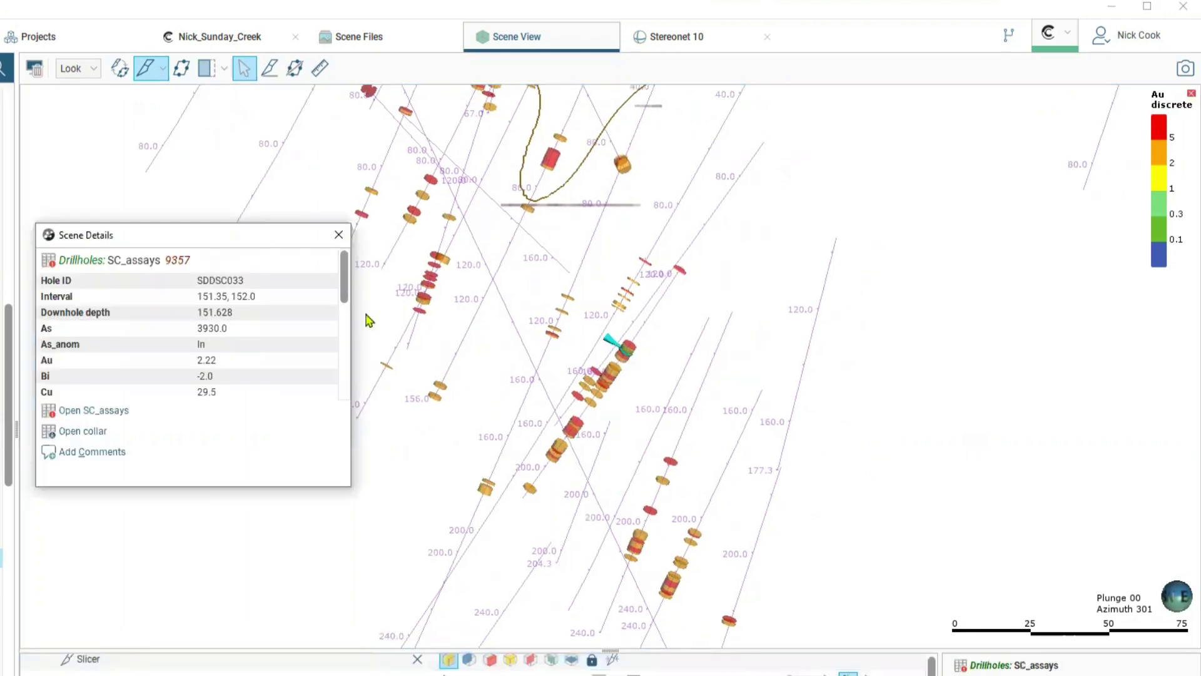
pyautogui.click(338, 237)
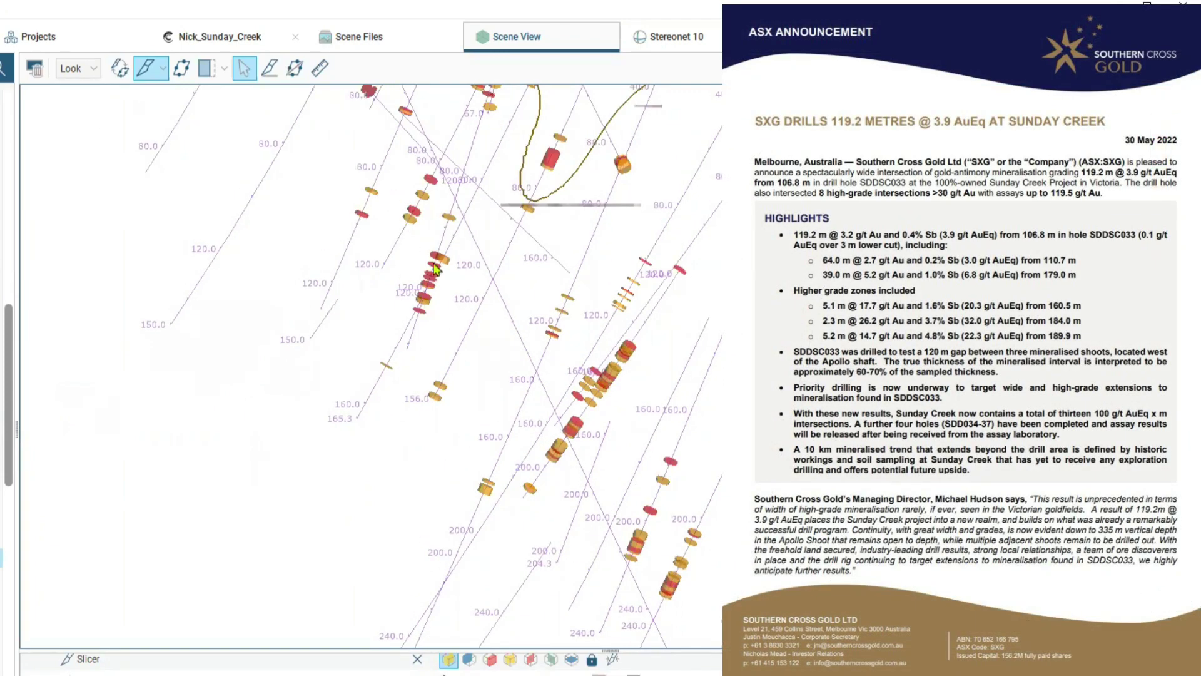
pyautogui.moveTo(546, 375); pyautogui.dragTo(476, 331, button='middle')
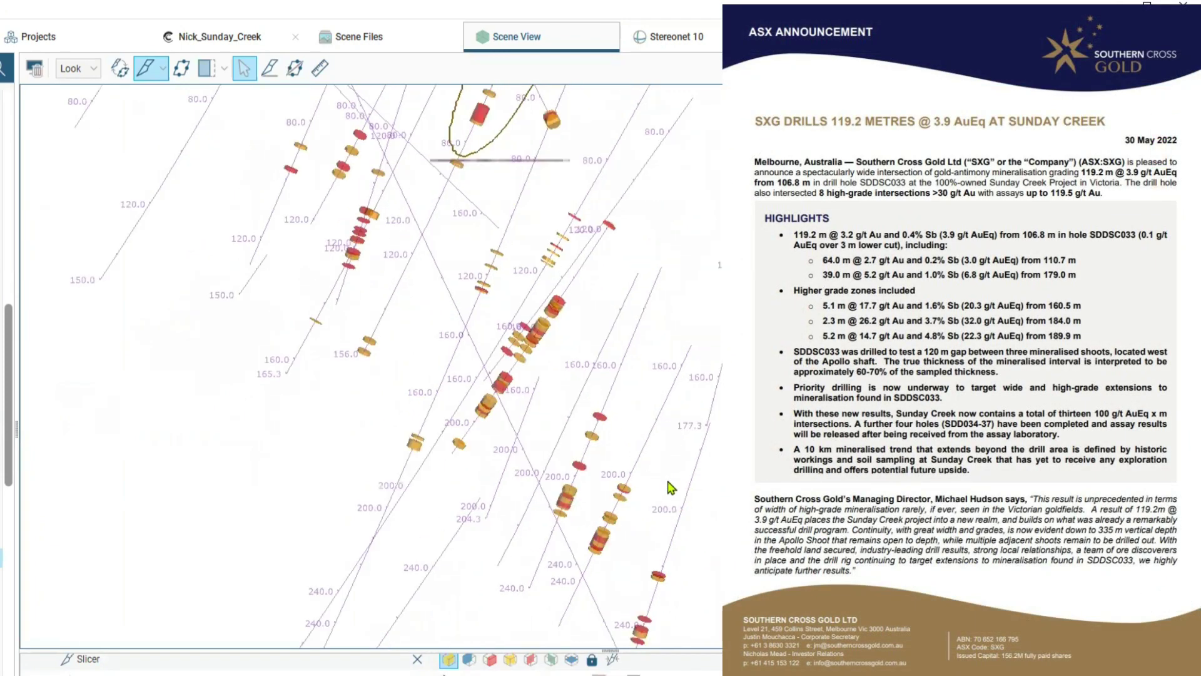
pyautogui.moveTo(671, 487); pyautogui.dragTo(651, 404, button='right')
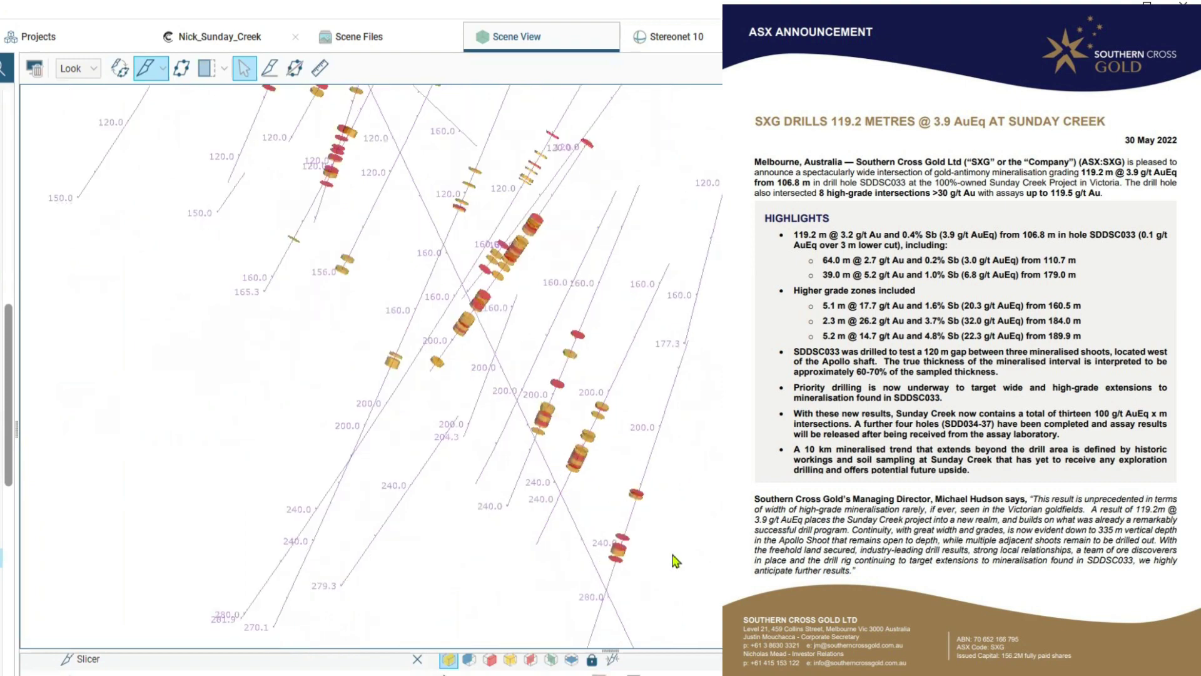
pyautogui.moveTo(695, 584); pyautogui.dragTo(665, 461, button='right')
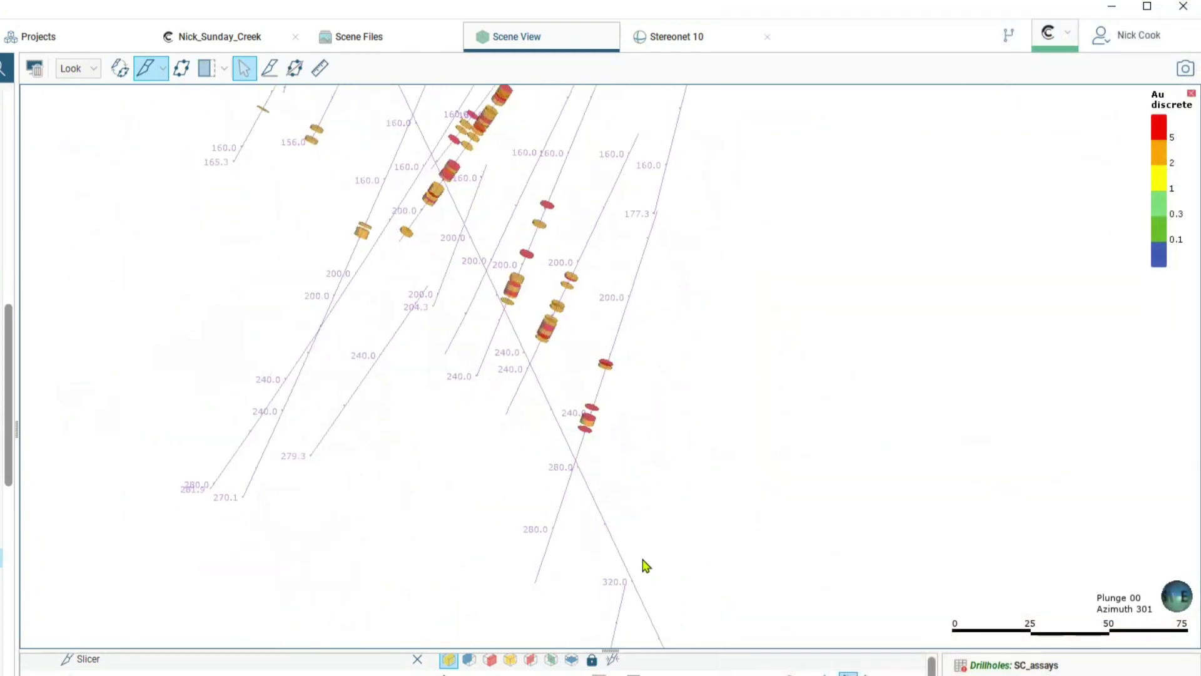
pyautogui.scroll(-2, 663, 401)
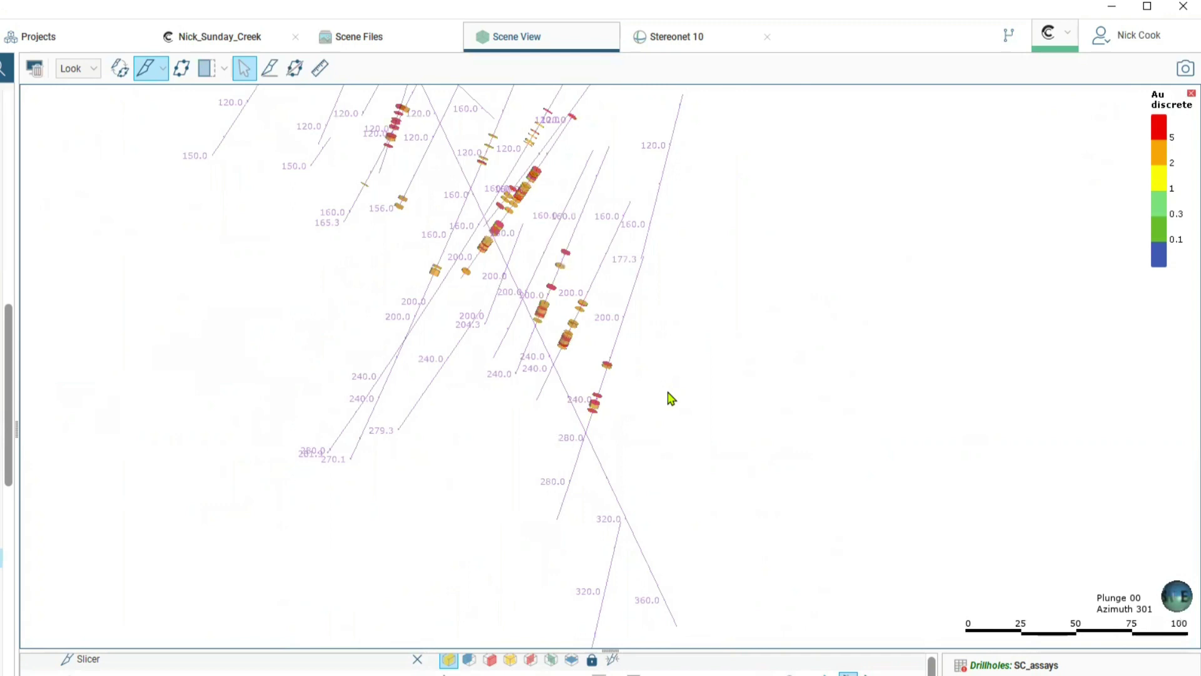
pyautogui.moveTo(740, 134); pyautogui.dragTo(797, 451, button='right')
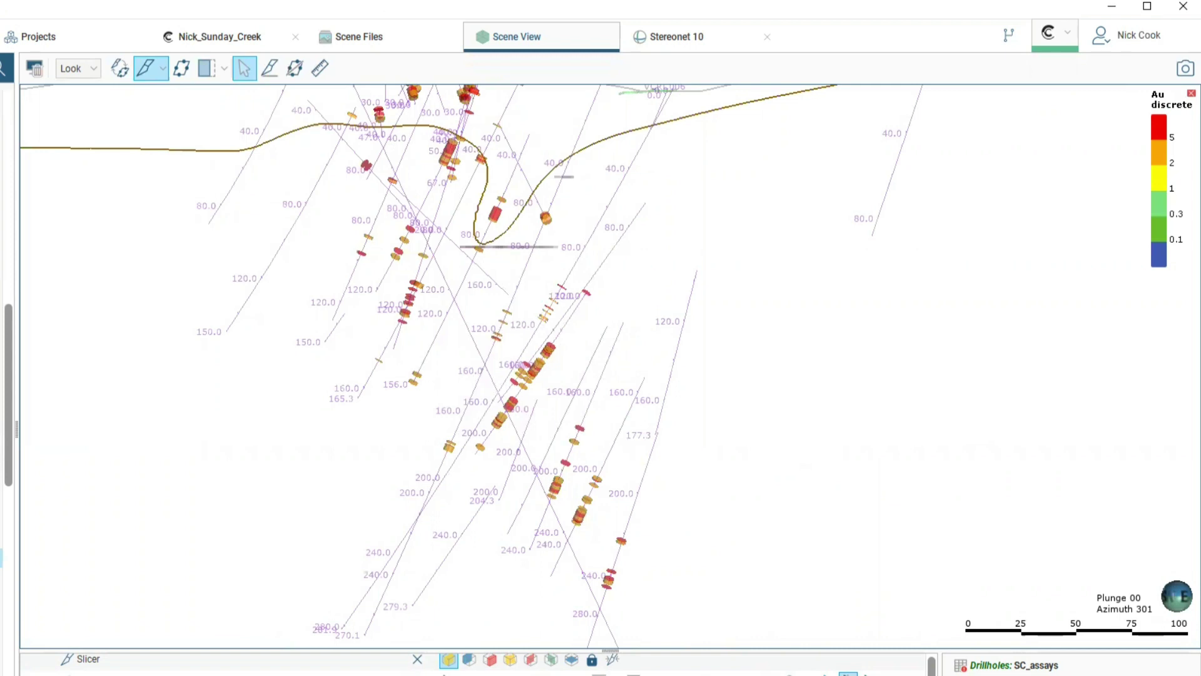
pyautogui.scroll(-5, 479, 665)
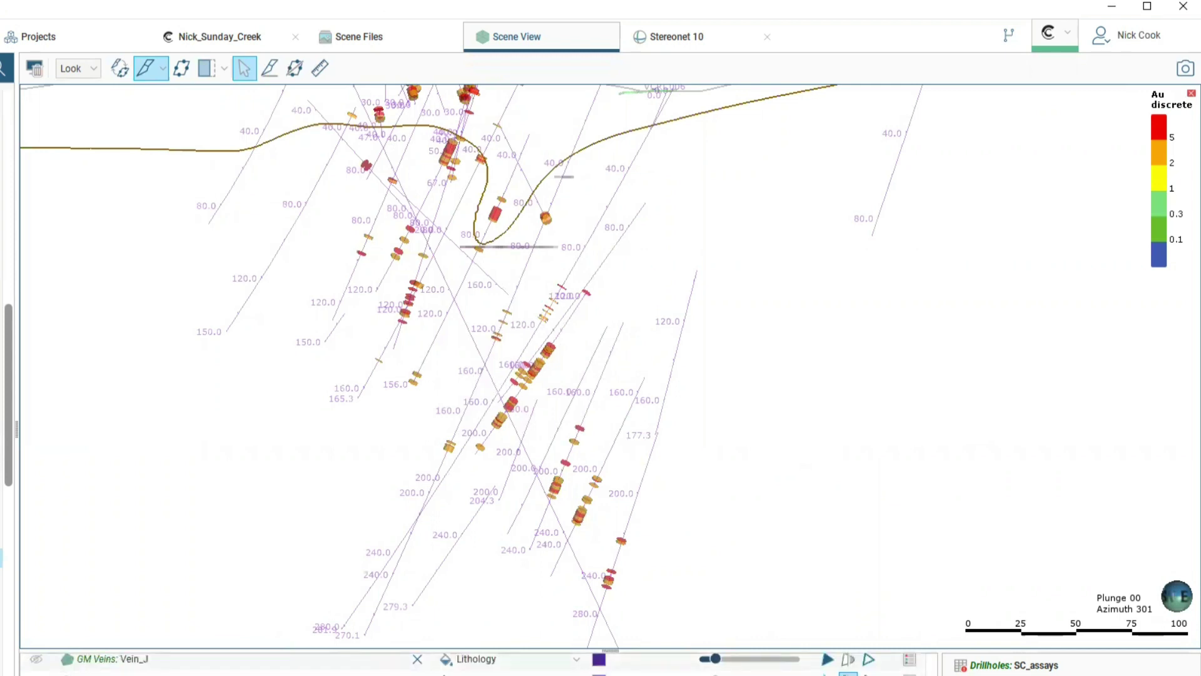
# Step: Show the GM_New_dyke_model settings, rotate along the dyke, and view the slice face-on
pyautogui.click(126, 674)
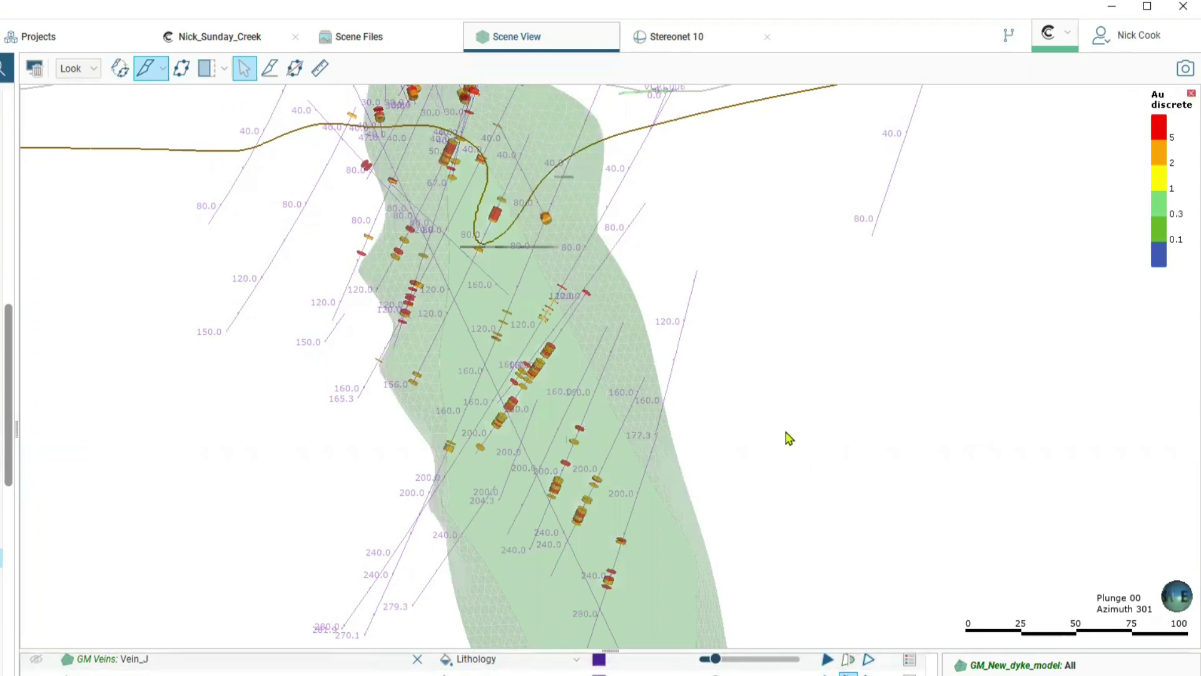
pyautogui.moveTo(789, 438); pyautogui.dragTo(396, 488)
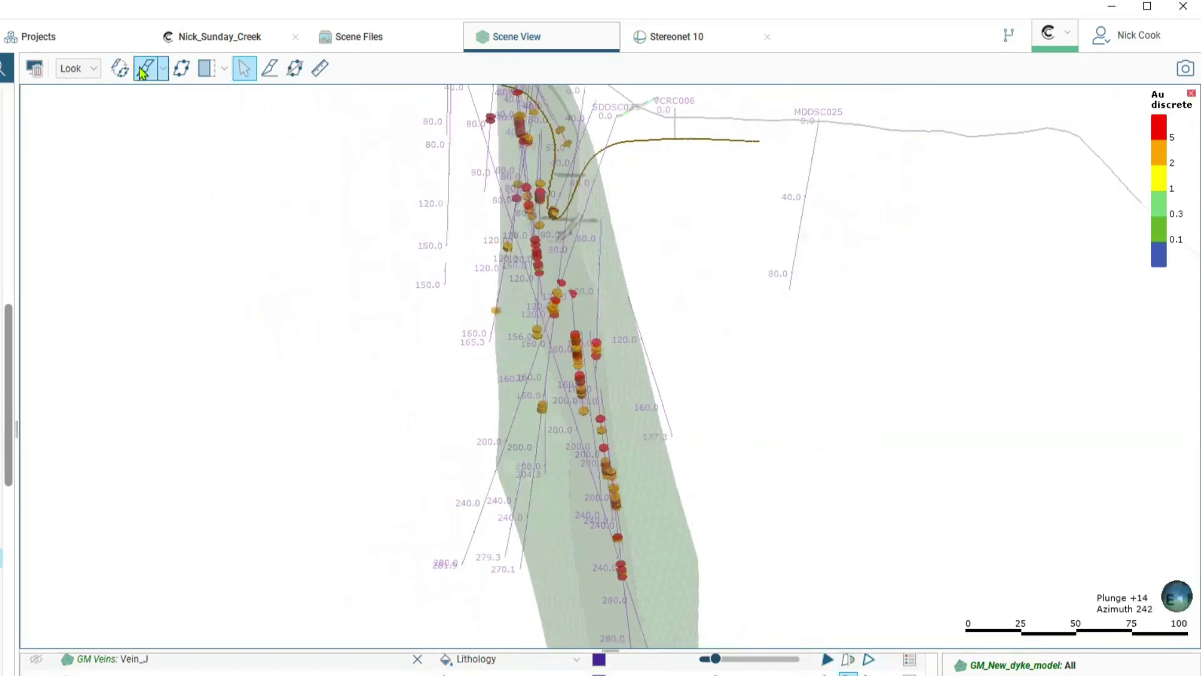
pyautogui.moveTo(340, 372); pyautogui.dragTo(303, 370)
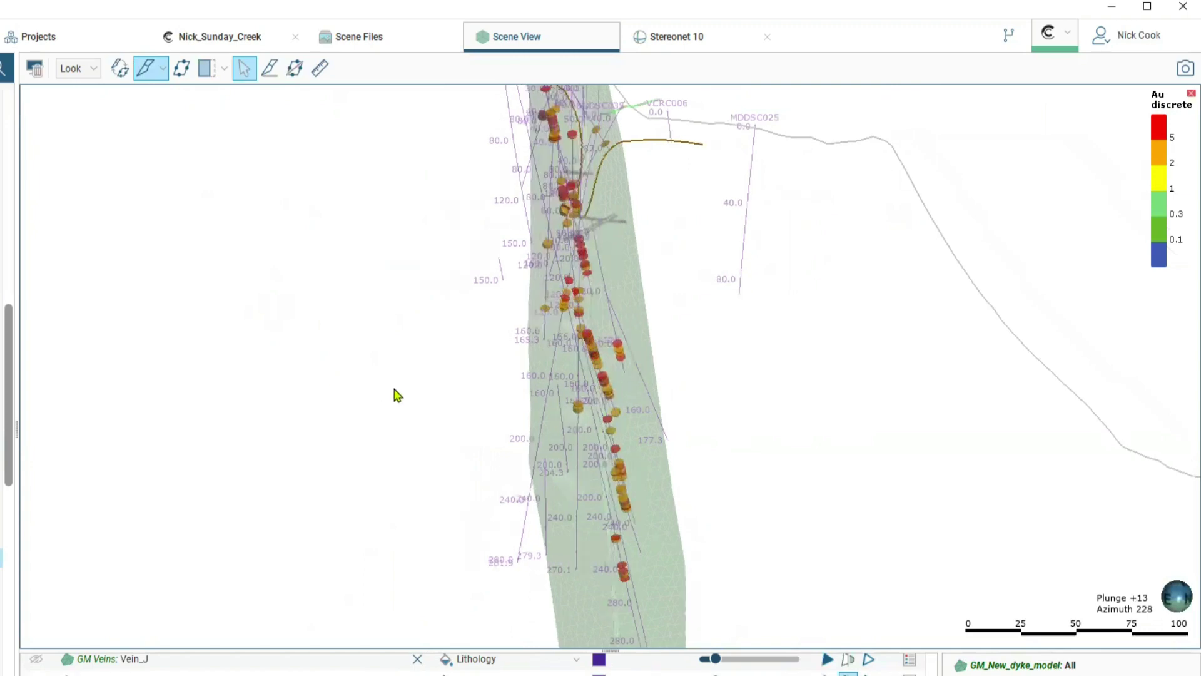
pyautogui.moveTo(398, 395); pyautogui.dragTo(922, 467)
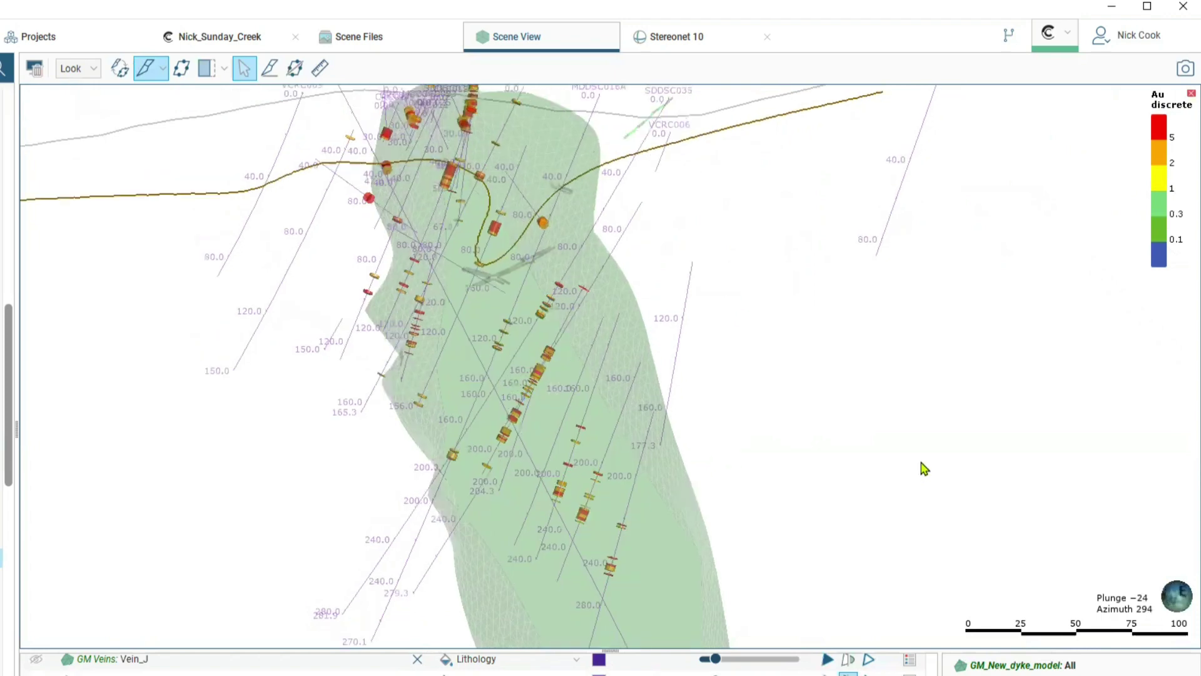
pyautogui.press('l')
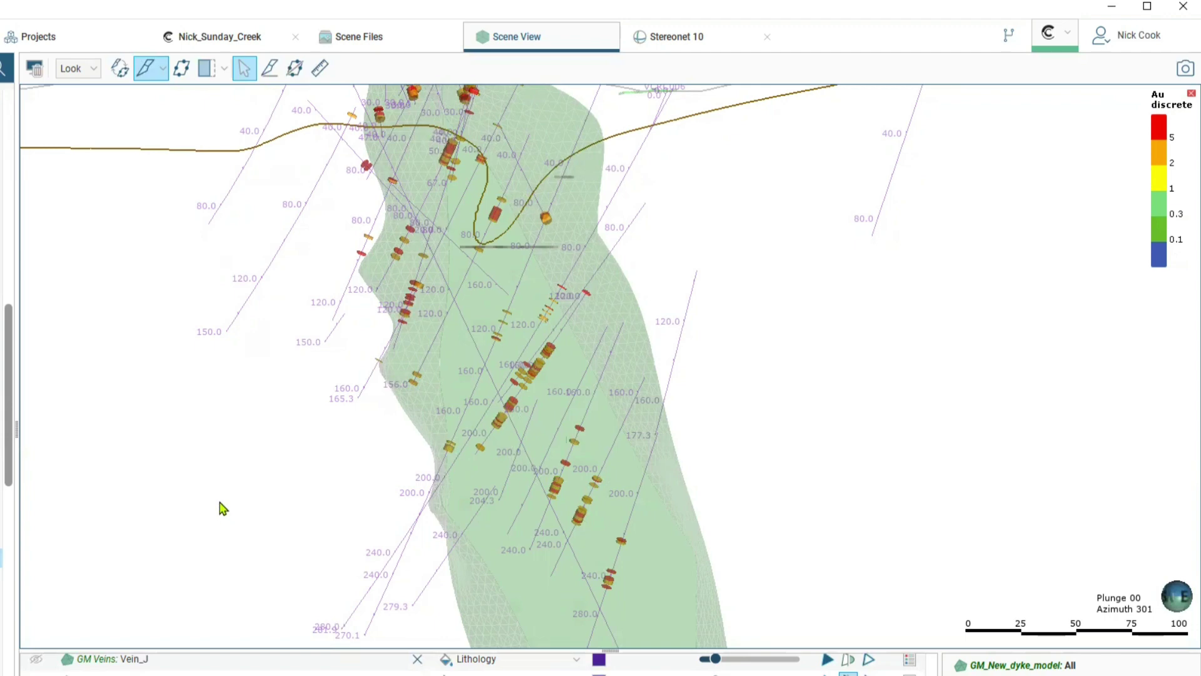
# Step: Switch to top-down view, turn off the slicer, and hide the 2–5 g/t Au class
pyautogui.press('d')
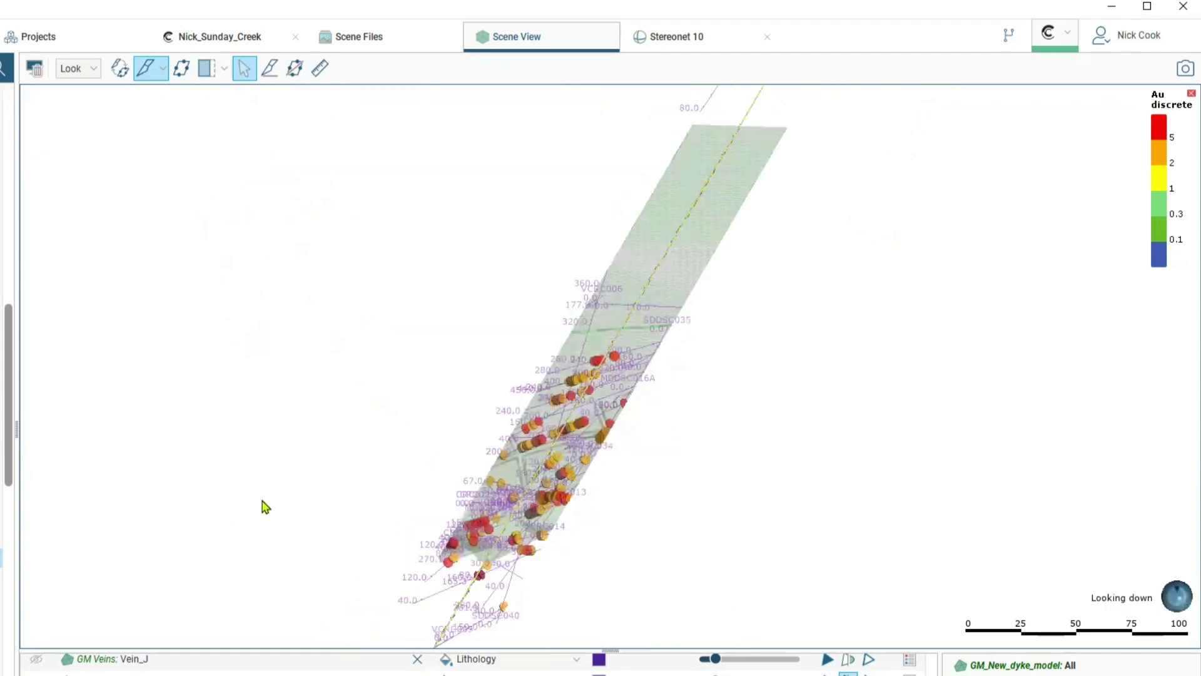
pyautogui.click(145, 68)
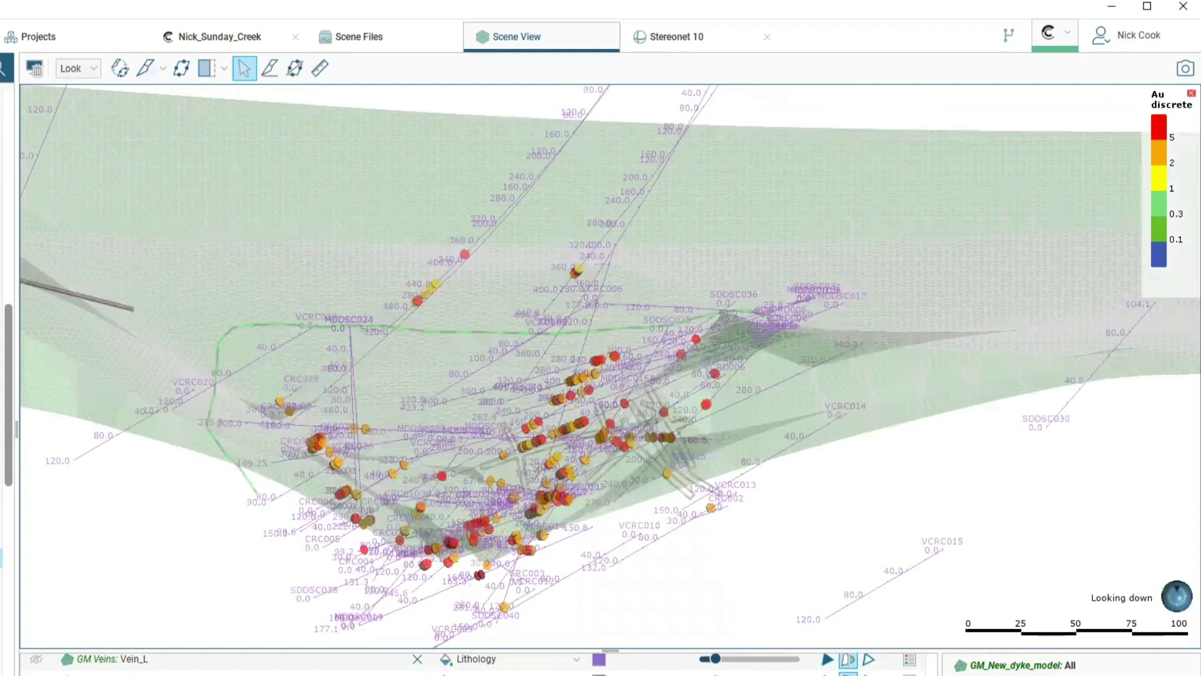
pyautogui.scroll(10, 476, 665)
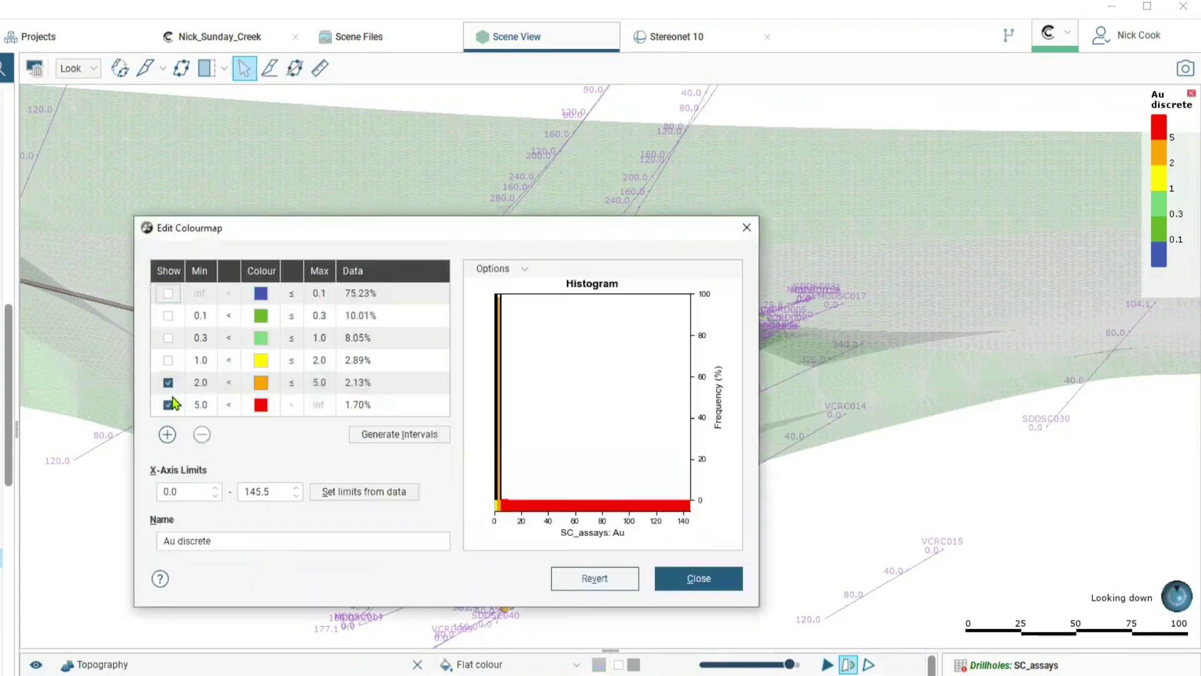
pyautogui.click(167, 382)
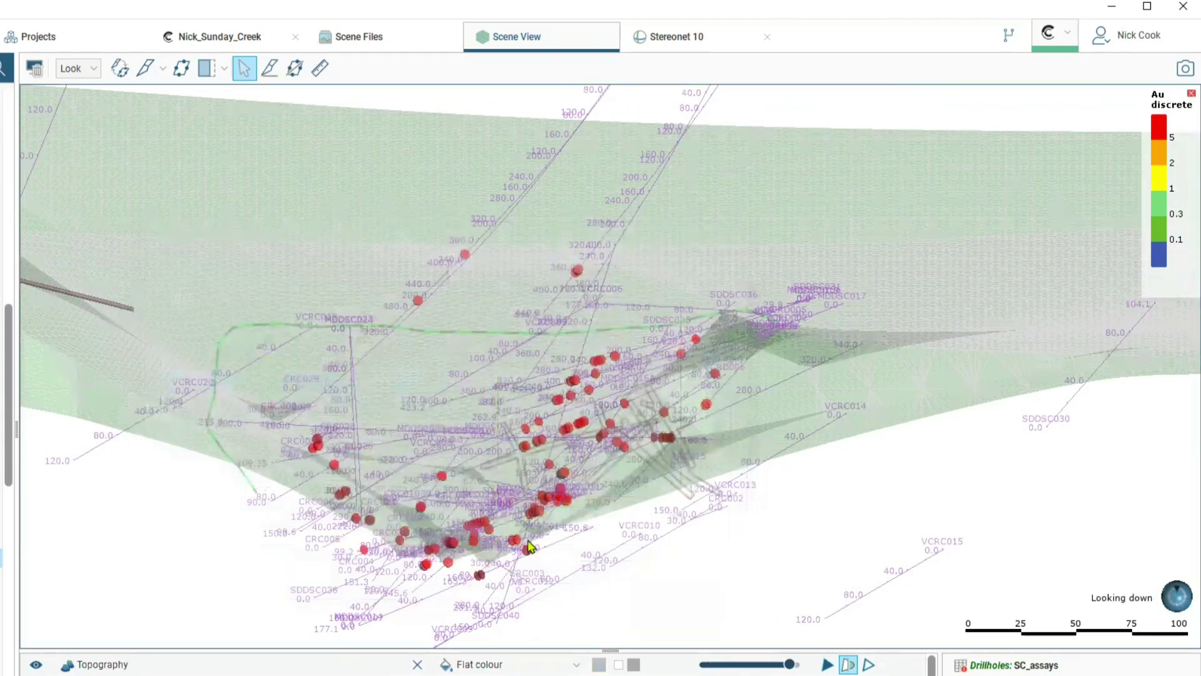
# Step: Tilt the scene obliquely onto the shoots and capture that area with Lightshot
pyautogui.moveTo(539, 538); pyautogui.dragTo(548, 536)
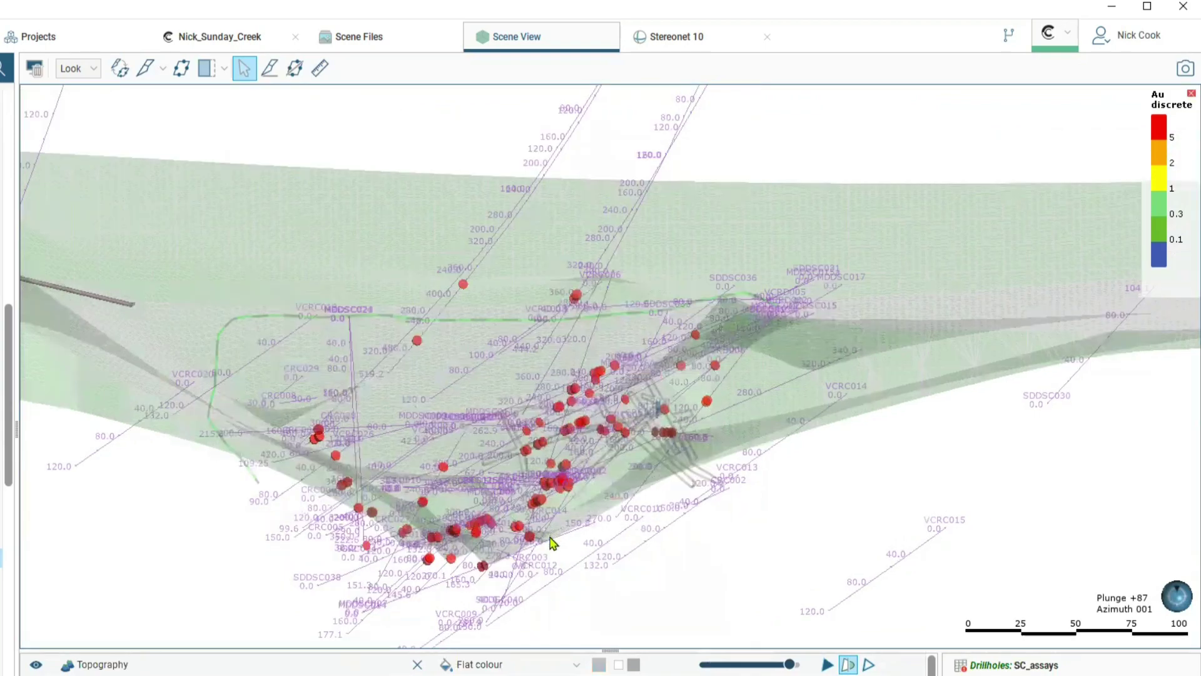
pyautogui.moveTo(544, 546); pyautogui.dragTo(579, 444)
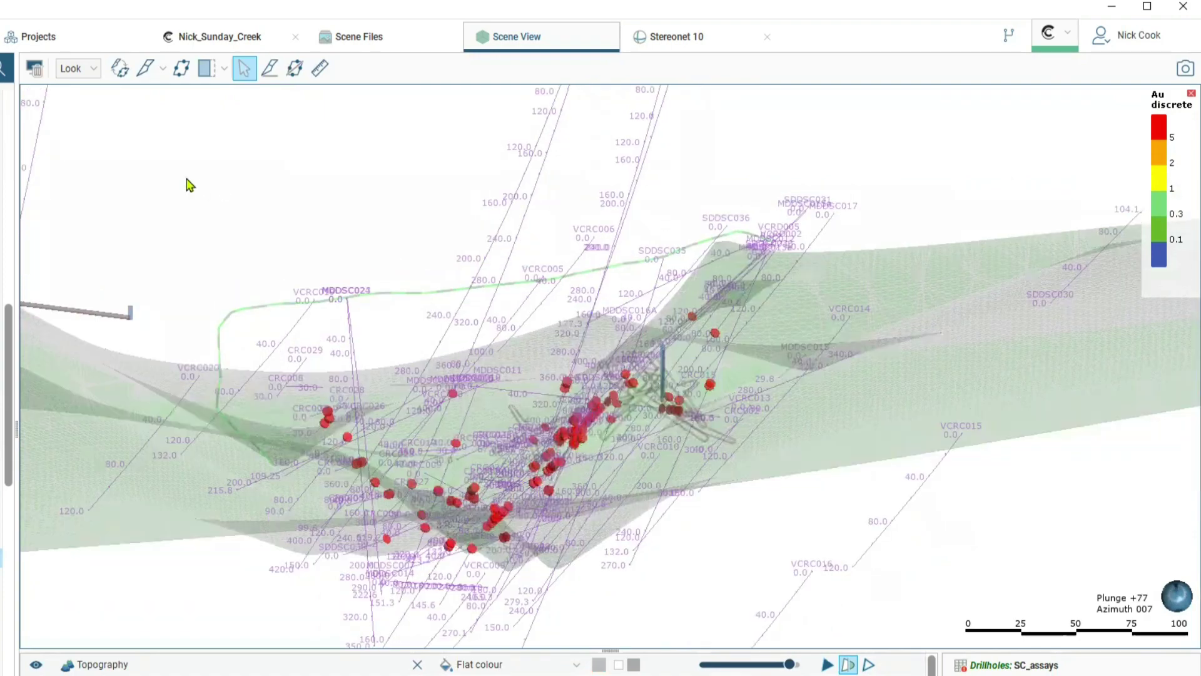
pyautogui.moveTo(497, 282); pyautogui.dragTo(943, 619)
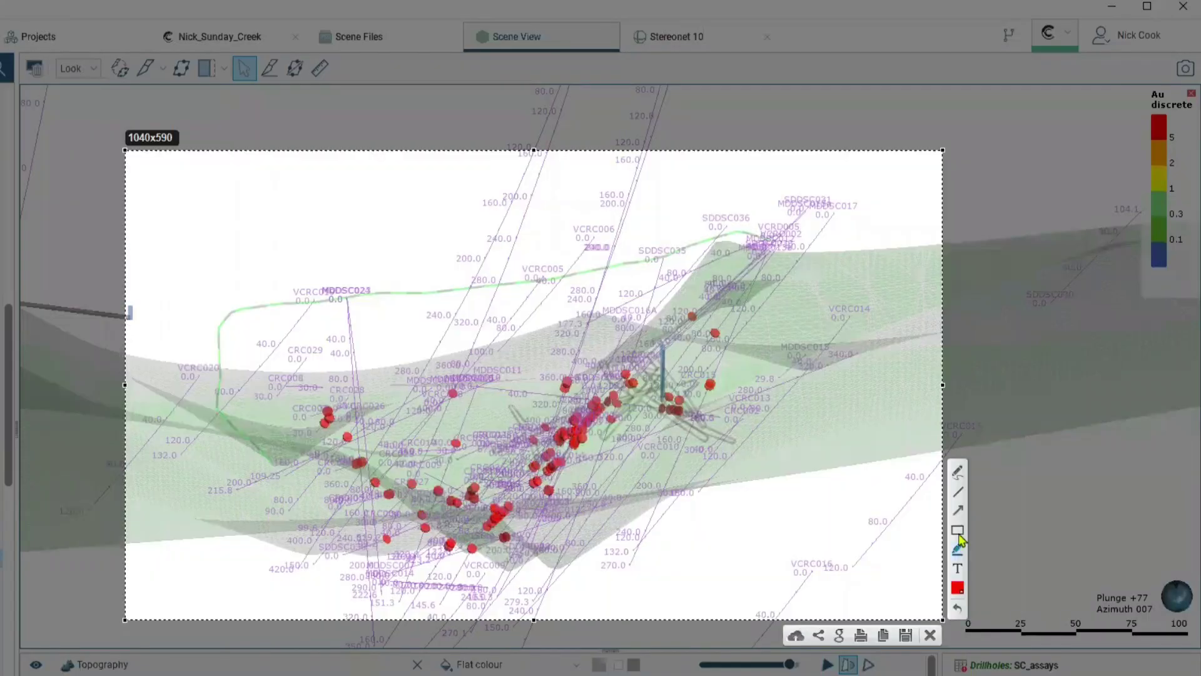
# Step: Circle the central, lower-left and right-hand high-grade gold clusters in red
pyautogui.click(958, 473)
pyautogui.moveTo(620, 443)
pyautogui.mouseDown()
pyautogui.moveTo(544, 407)
pyautogui.moveTo(600, 464)
pyautogui.moveTo(626, 401)
pyautogui.mouseUp()
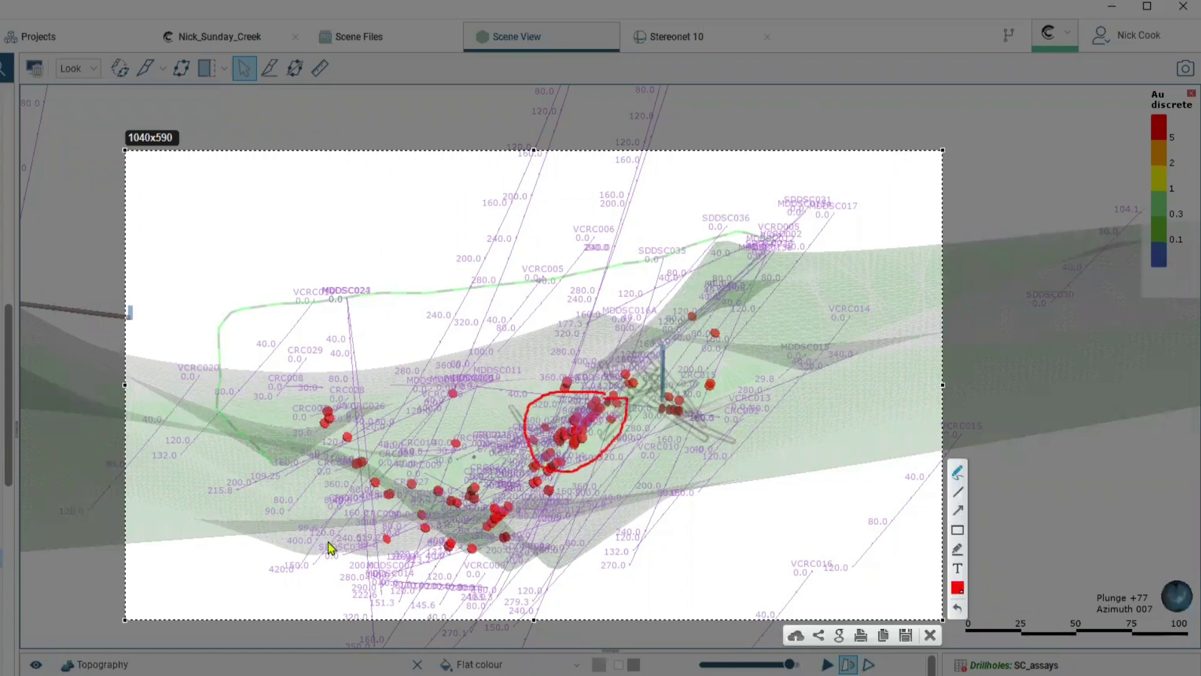
pyautogui.moveTo(439, 487)
pyautogui.mouseDown()
pyautogui.moveTo(495, 553)
pyautogui.moveTo(450, 481)
pyautogui.mouseUp()
pyautogui.moveTo(698, 399)
pyautogui.mouseDown()
pyautogui.moveTo(645, 403)
pyautogui.moveTo(689, 410)
pyautogui.moveTo(696, 397)
pyautogui.mouseUp()
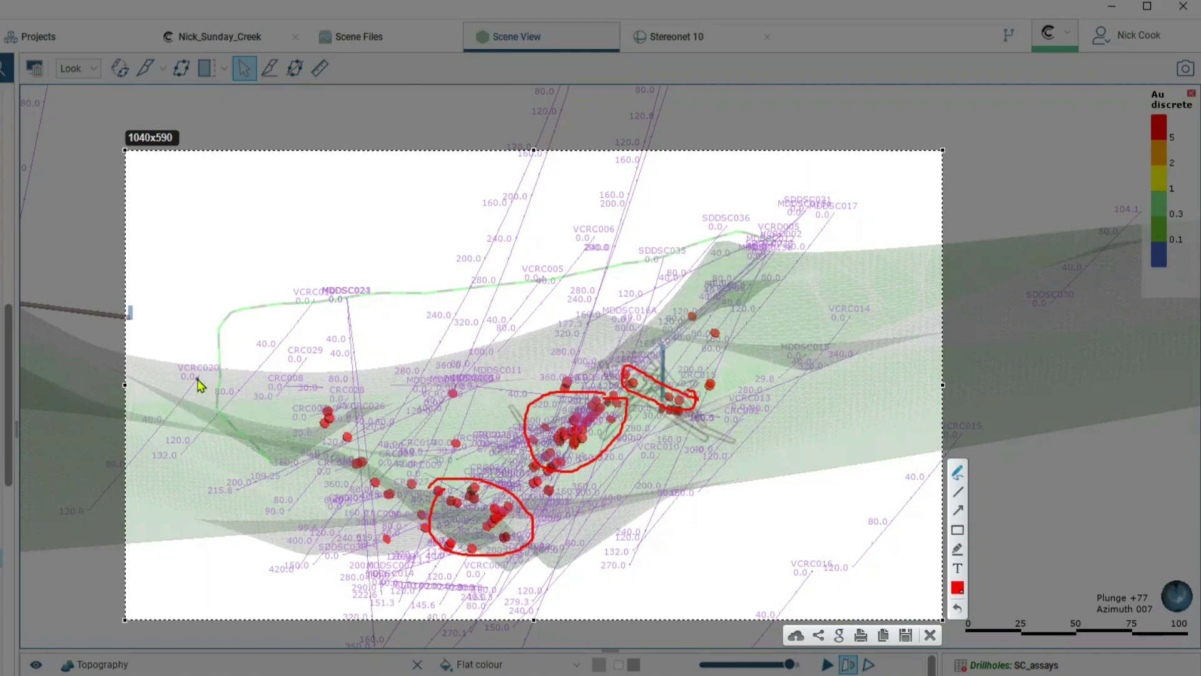
# Step: Draw red strokes tracing the vein shoots and their diagonal plunge direction
pyautogui.moveTo(198, 378); pyautogui.dragTo(220, 378)
pyautogui.moveTo(294, 394); pyautogui.dragTo(350, 394)
pyautogui.moveTo(413, 388); pyautogui.dragTo(485, 379)
pyautogui.moveTo(567, 368); pyautogui.dragTo(668, 362)
pyautogui.moveTo(756, 352); pyautogui.dragTo(799, 341)
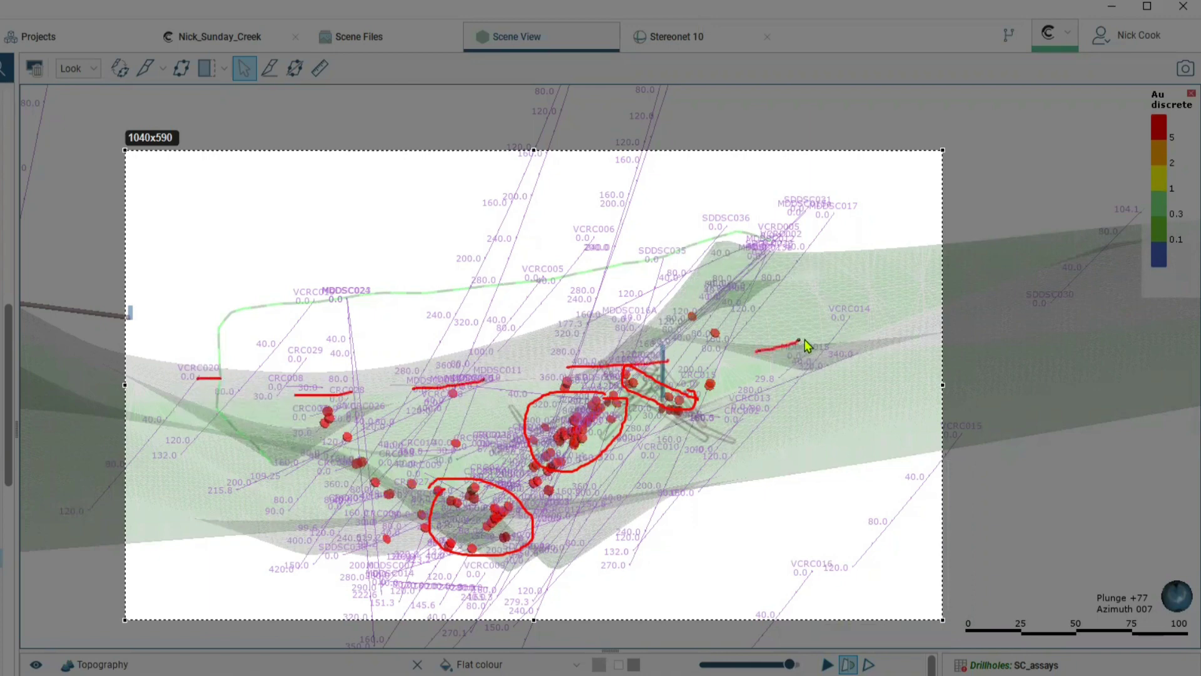
pyautogui.moveTo(759, 518)
pyautogui.mouseDown()
pyautogui.moveTo(668, 464)
pyautogui.moveTo(632, 474)
pyautogui.moveTo(616, 462)
pyautogui.mouseUp()
pyautogui.moveTo(635, 506); pyautogui.dragTo(595, 485)
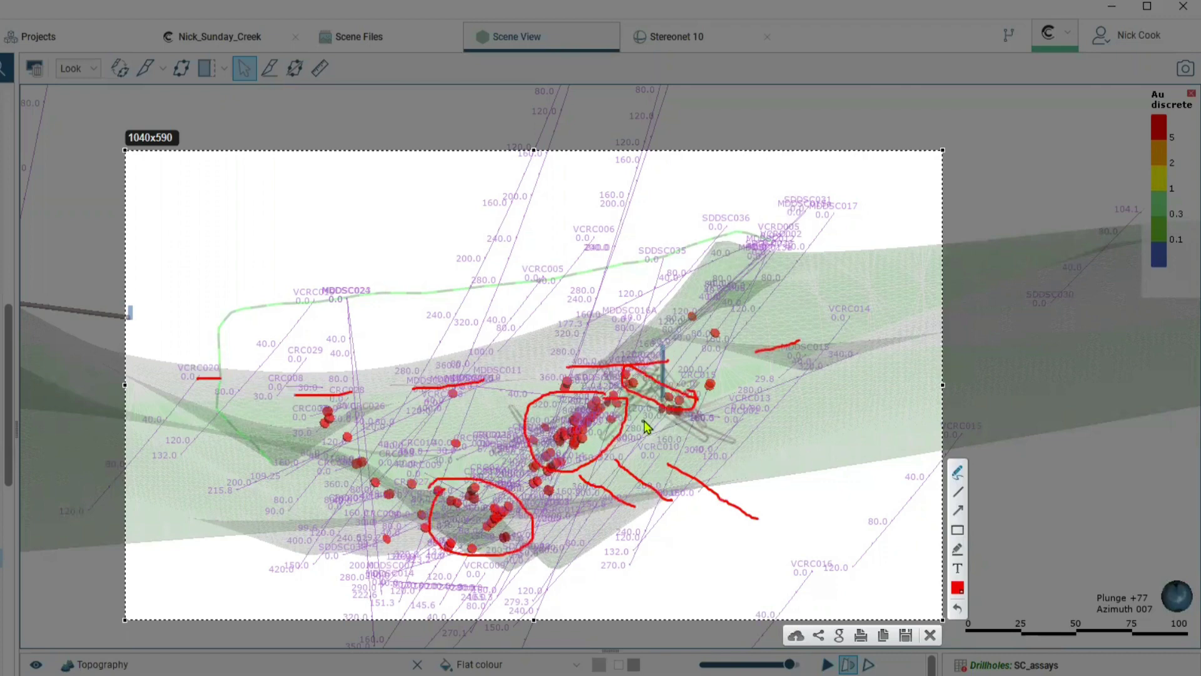
pyautogui.moveTo(677, 443); pyautogui.dragTo(645, 421)
pyautogui.moveTo(652, 447); pyautogui.dragTo(655, 446)
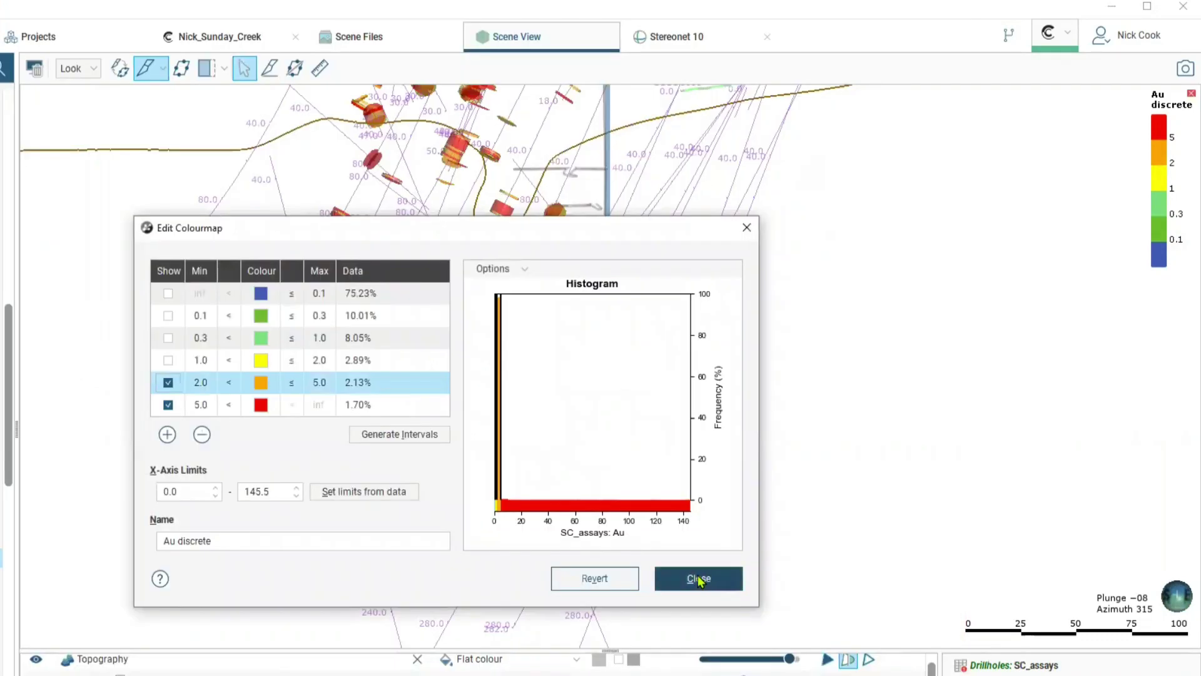
# Step: Close Edit Colourmap and draw a slice line down the plunge of the main gold-rich shoot
pyautogui.click(697, 578)
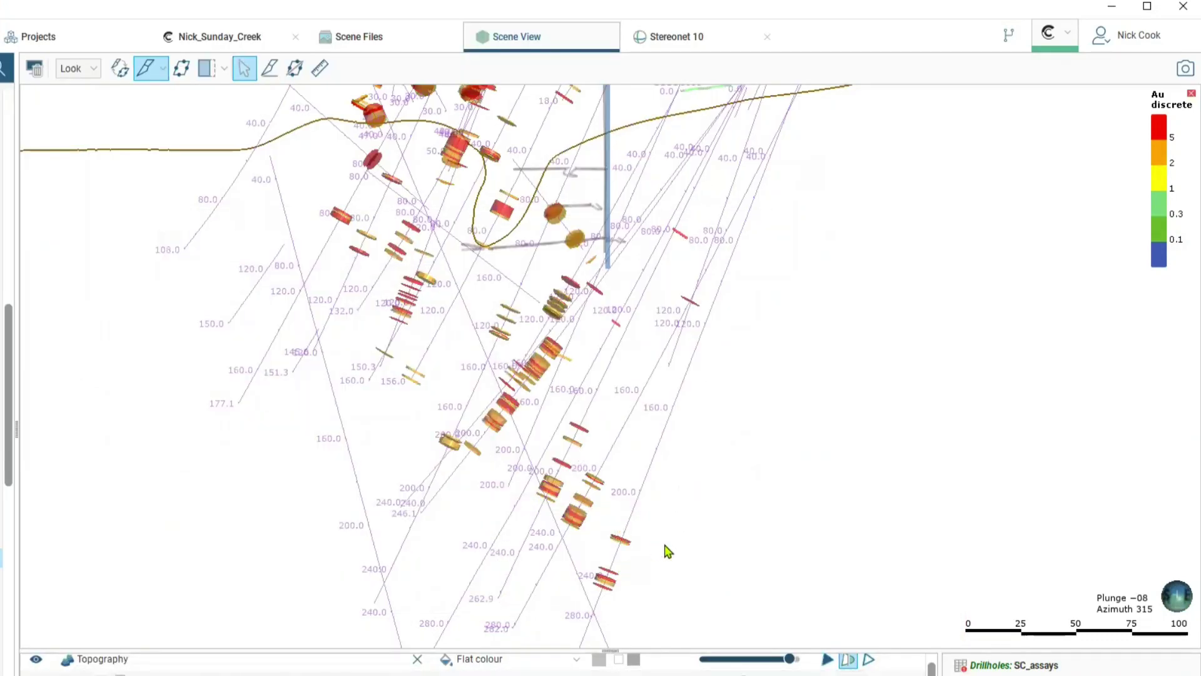
pyautogui.moveTo(648, 528); pyautogui.dragTo(629, 503, button='middle')
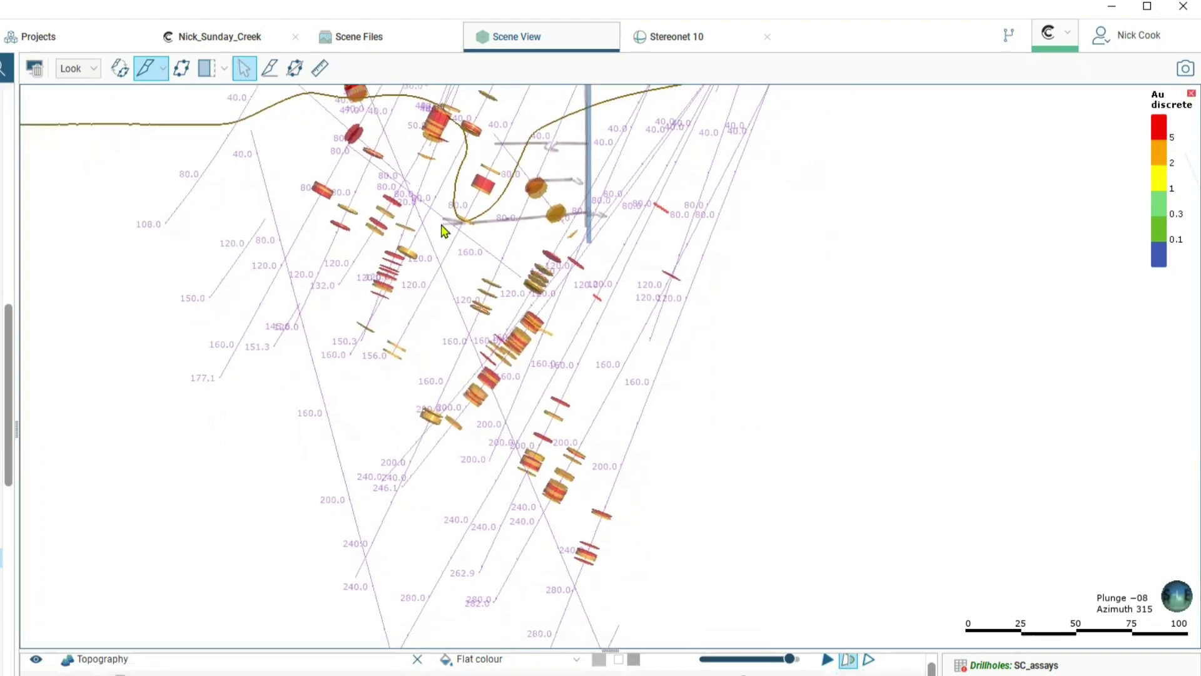
pyautogui.click(271, 70)
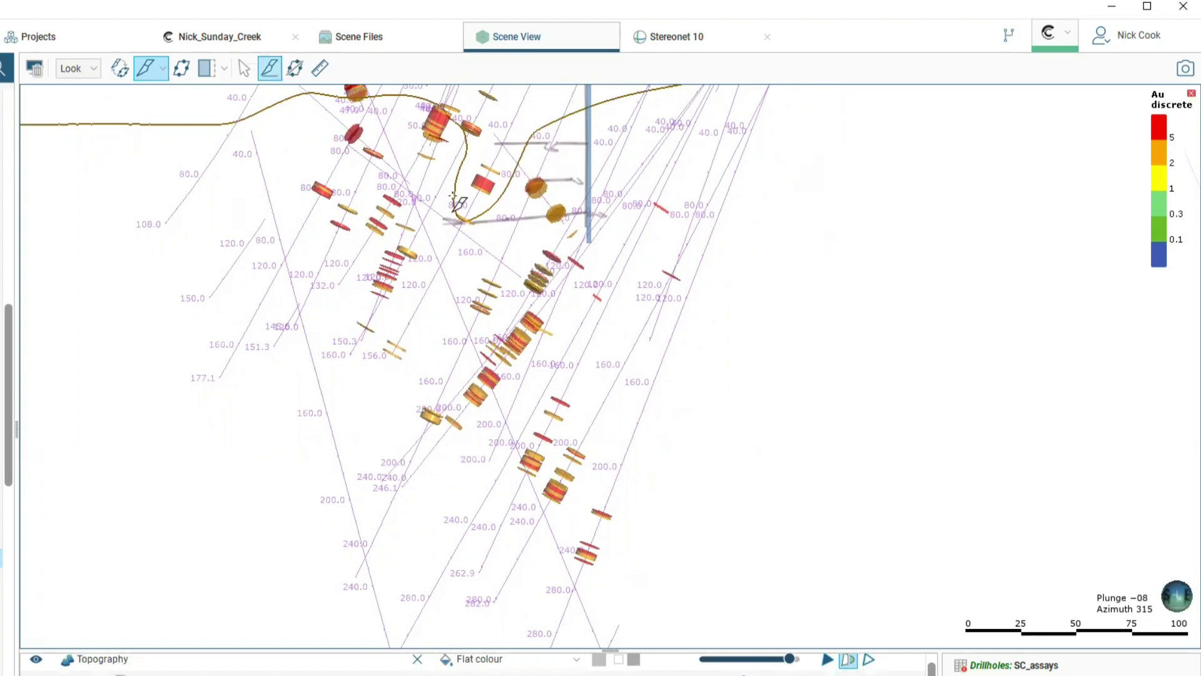
pyautogui.moveTo(403, 147); pyautogui.dragTo(611, 587)
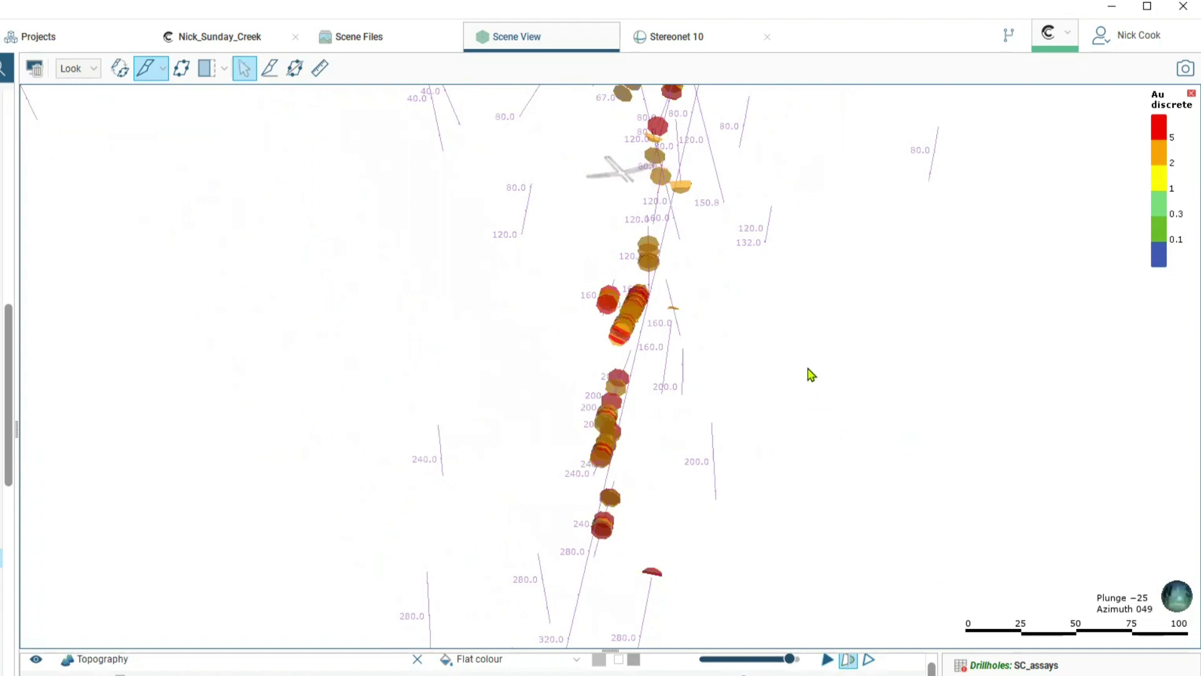
pyautogui.scroll(2, 808, 372)
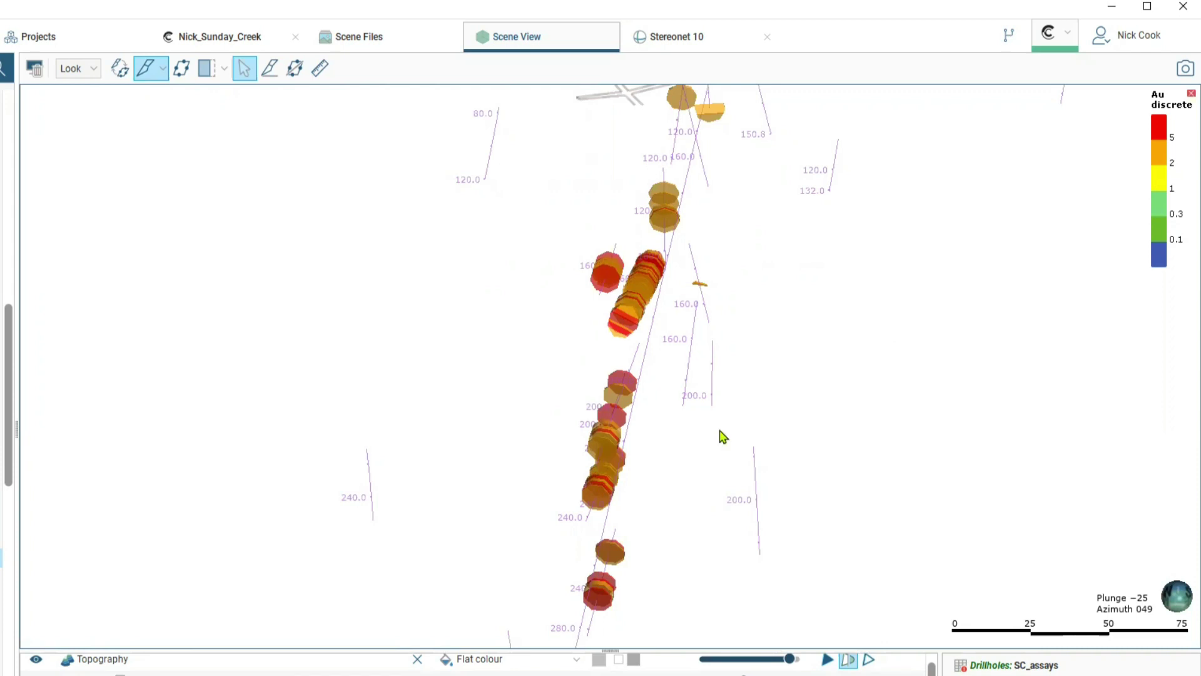
pyautogui.scroll(-1, 723, 436)
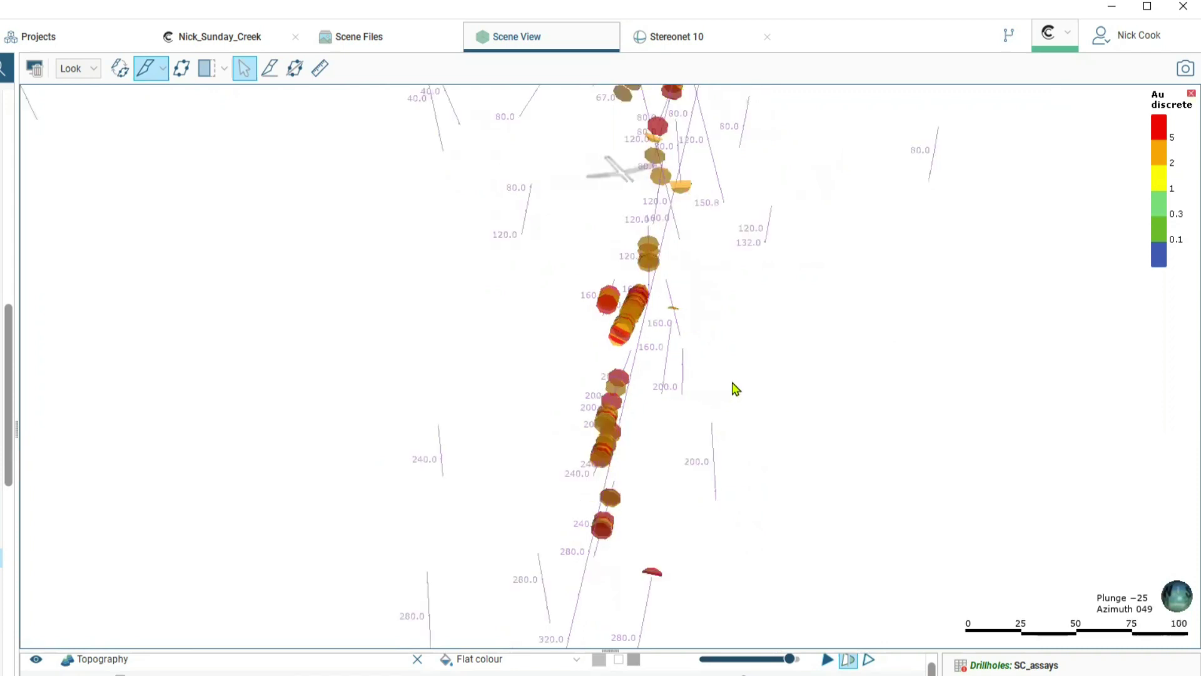
pyautogui.moveTo(738, 383); pyautogui.dragTo(740, 382, button='middle')
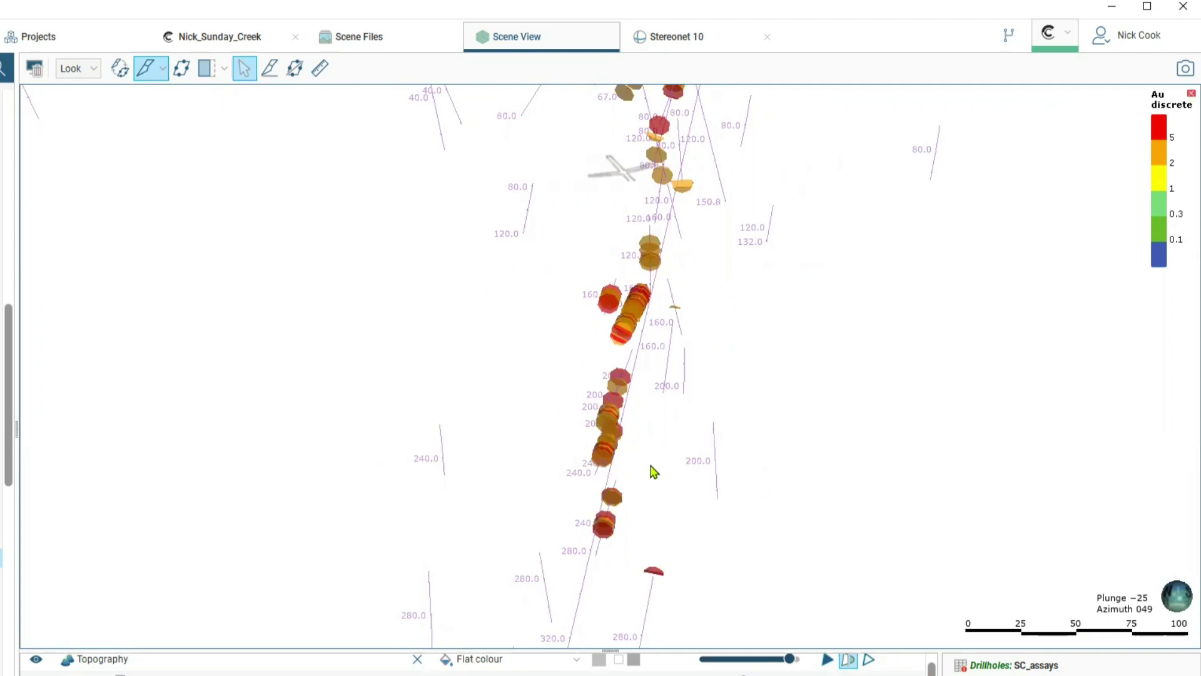
pyautogui.scroll(-1, 654, 473)
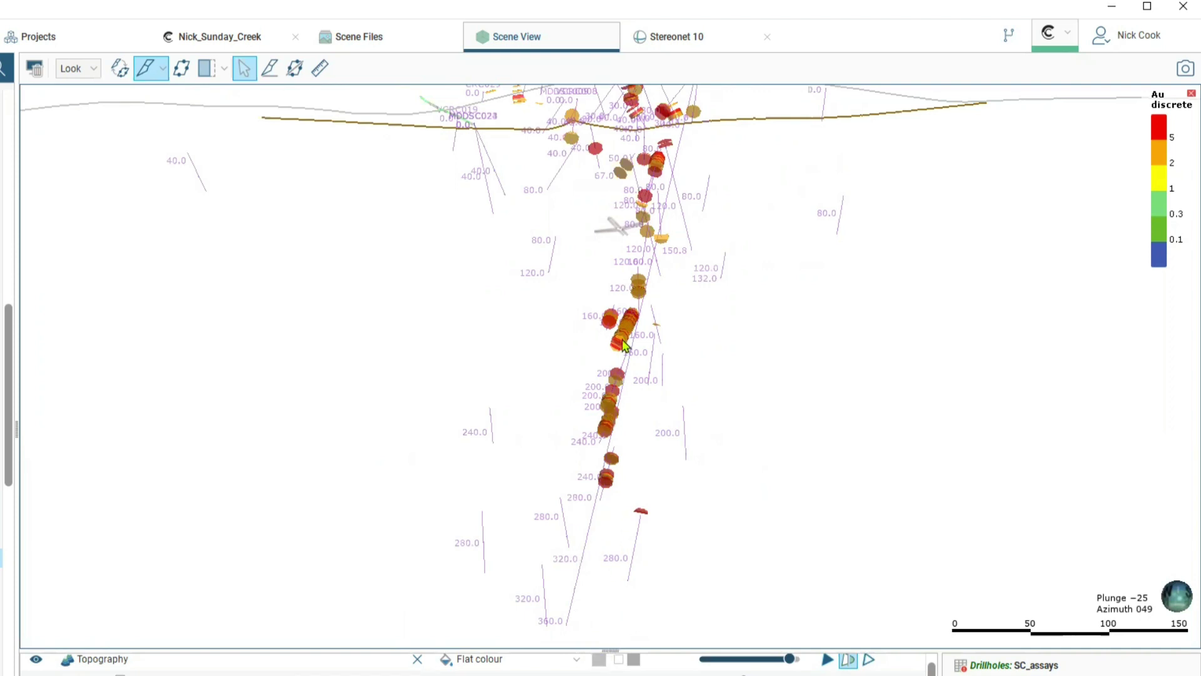
# Step: Capture the down-plunge view with Lightshot and draw a red arrow down the drillhole
pyautogui.press('Print')
pyautogui.moveTo(436, 88)
pyautogui.mouseDown()
pyautogui.moveTo(829, 386)
pyautogui.moveTo(860, 647)
pyautogui.mouseUp()
pyautogui.click(874, 527)
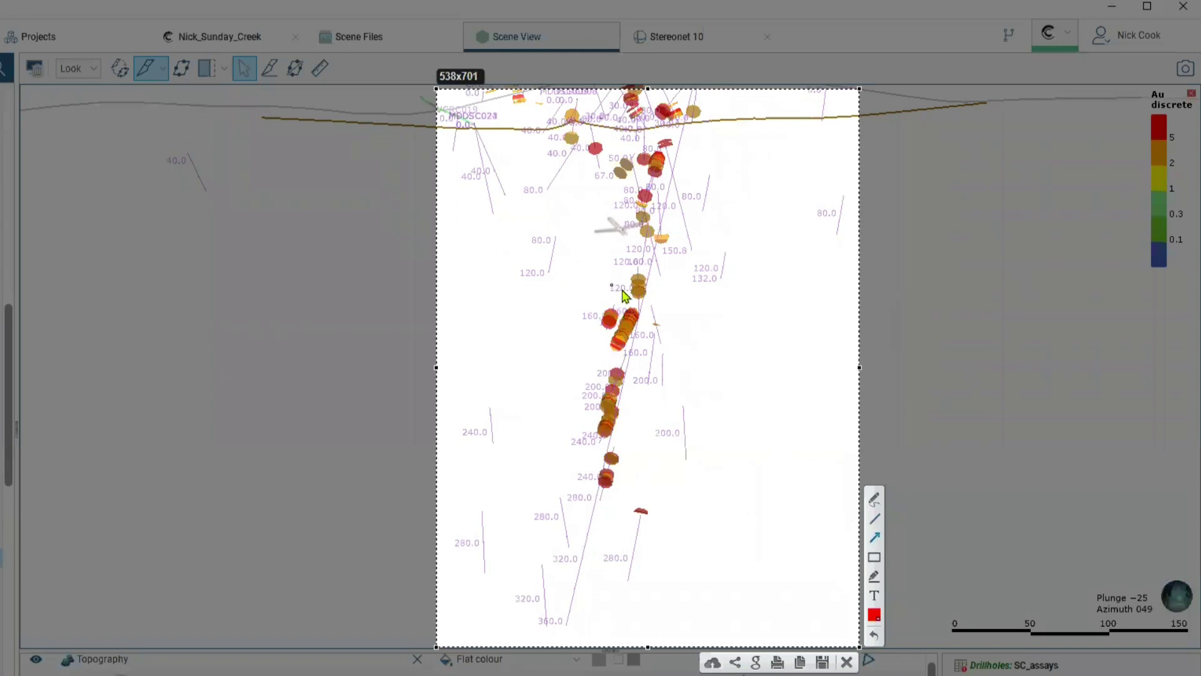
pyautogui.moveTo(622, 289); pyautogui.dragTo(603, 595)
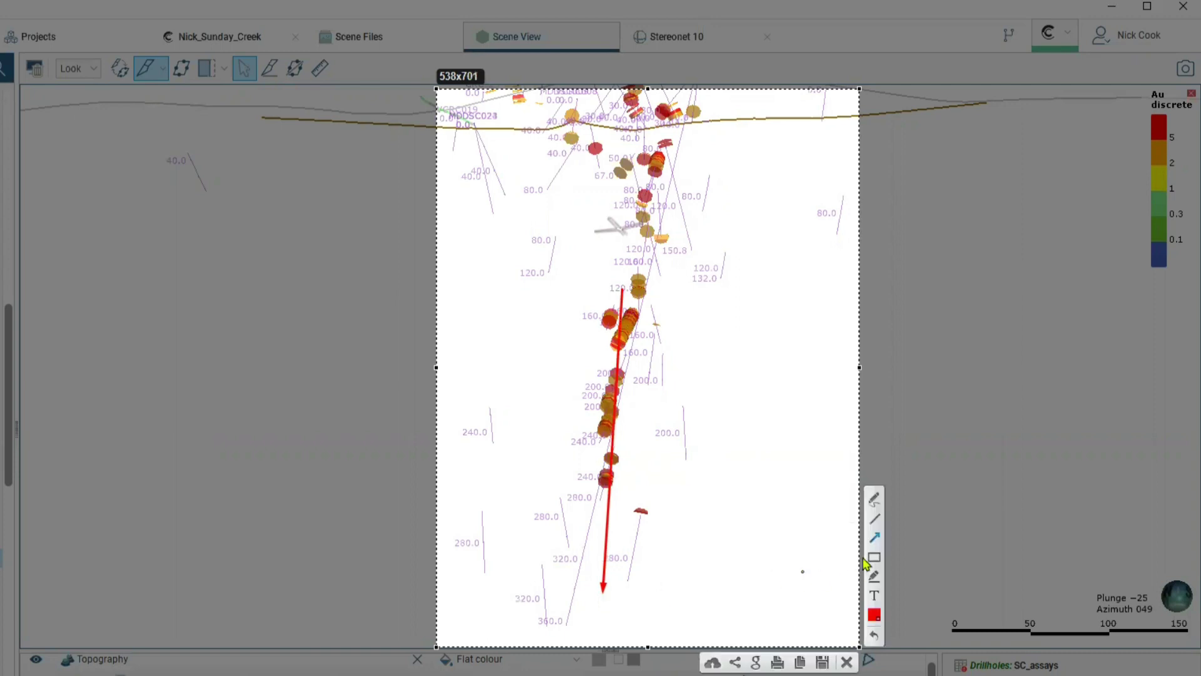
# Step: Add red crosses below and across the arrow, circle the grey cross-shaped object, and close the capture
pyautogui.click(875, 502)
pyautogui.moveTo(597, 618)
pyautogui.mouseDown()
pyautogui.moveTo(613, 598)
pyautogui.moveTo(615, 618)
pyautogui.mouseUp()
pyautogui.moveTo(619, 529)
pyautogui.mouseDown()
pyautogui.moveTo(588, 555)
pyautogui.moveTo(617, 559)
pyautogui.mouseUp()
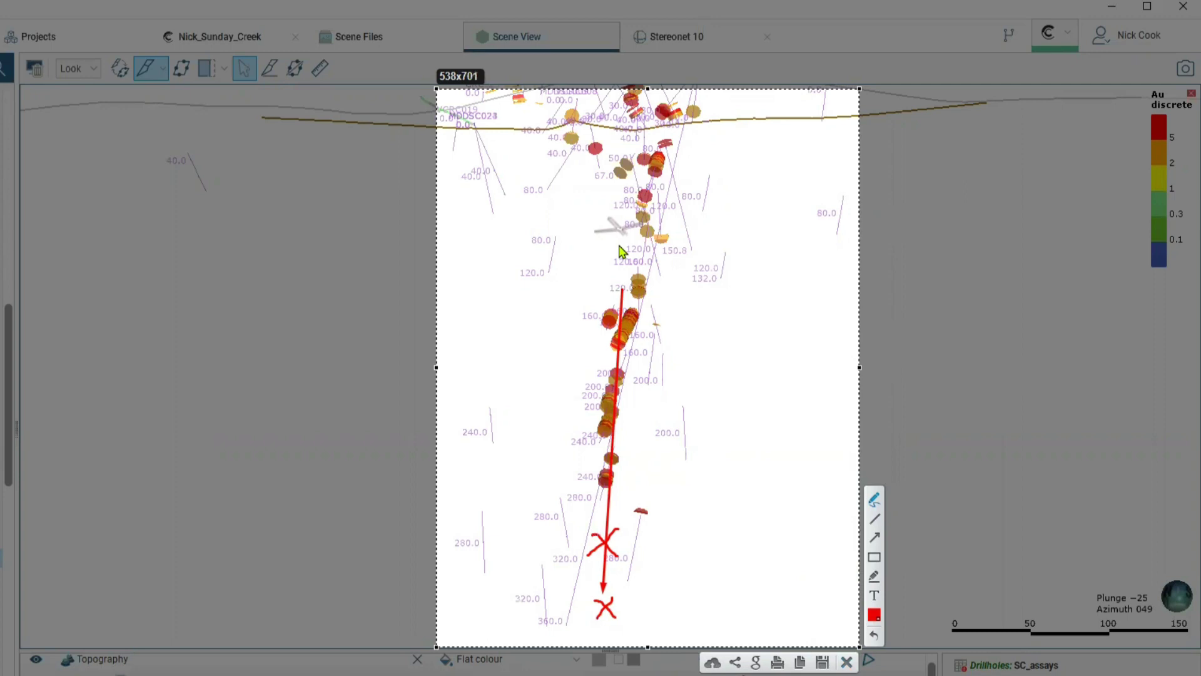
pyautogui.moveTo(625, 227)
pyautogui.mouseDown()
pyautogui.moveTo(592, 237)
pyautogui.moveTo(625, 246)
pyautogui.moveTo(623, 227)
pyautogui.mouseUp()
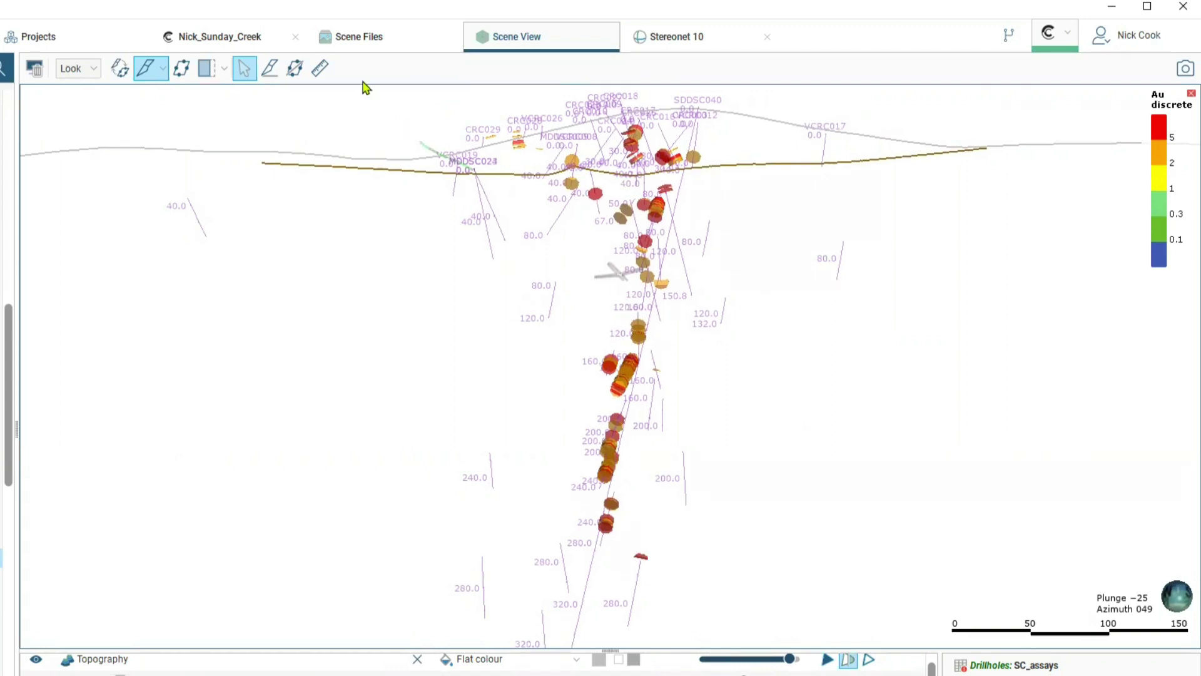
# Step: Measure the length down the gold-bearing drillhole to the shoot's base with the ruler (262.06 m)
pyautogui.click(319, 68)
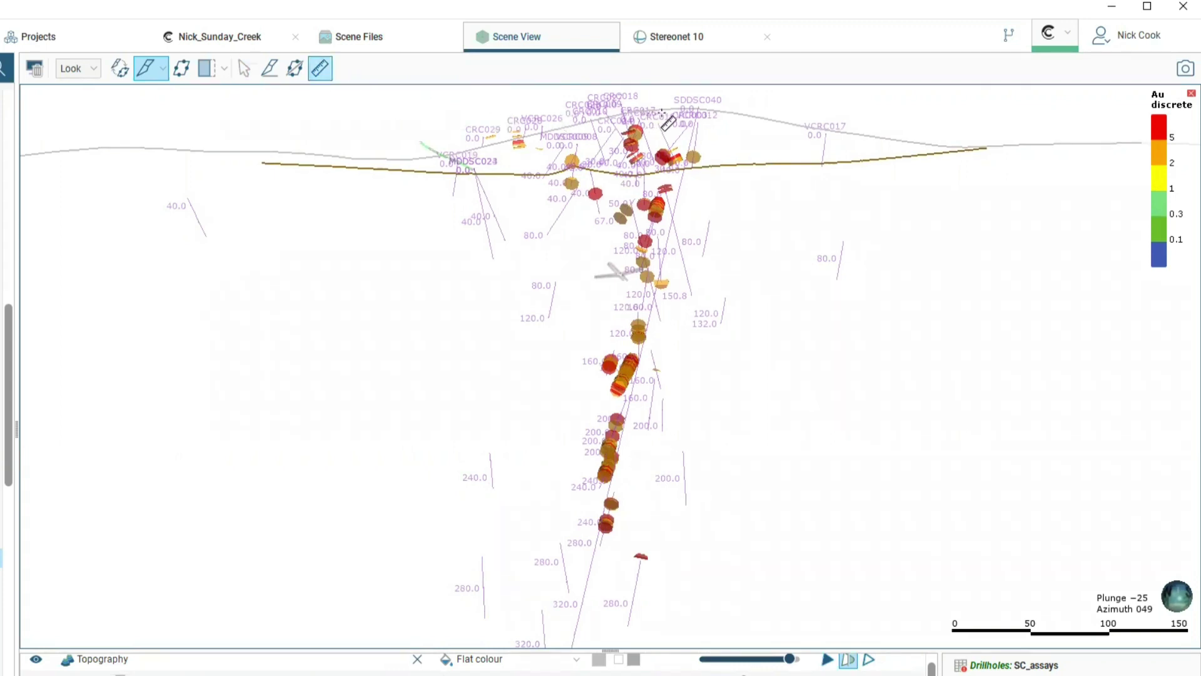
pyautogui.moveTo(663, 125); pyautogui.dragTo(606, 521)
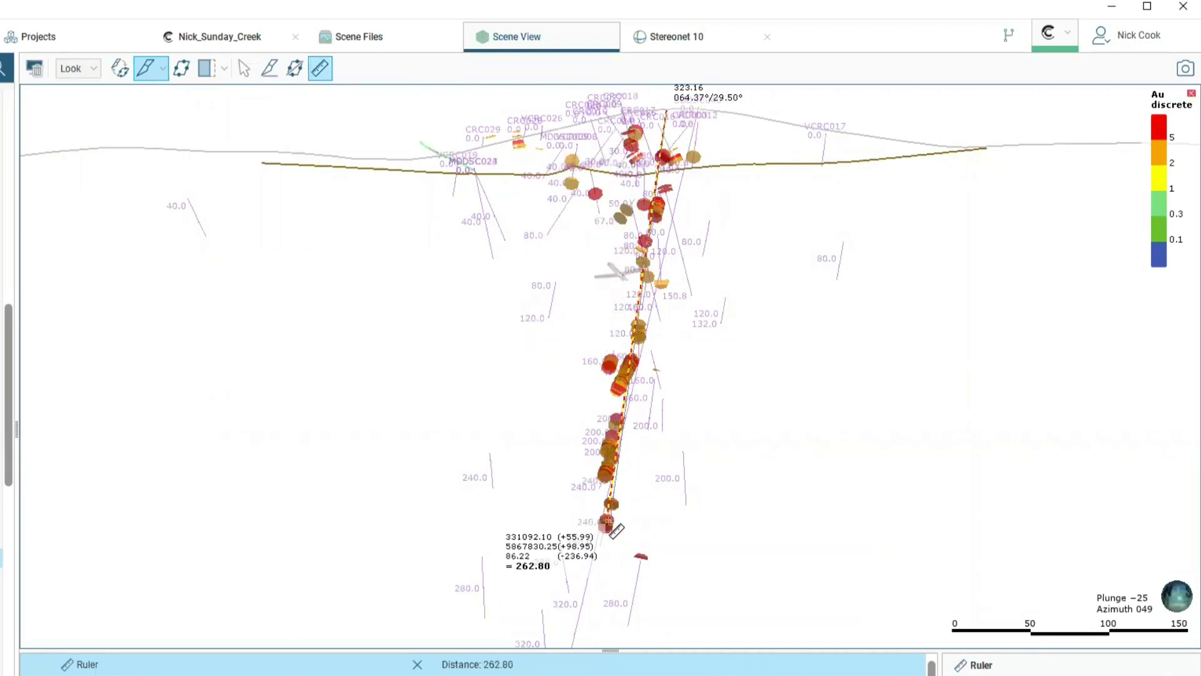
pyautogui.moveTo(619, 530); pyautogui.dragTo(618, 530)
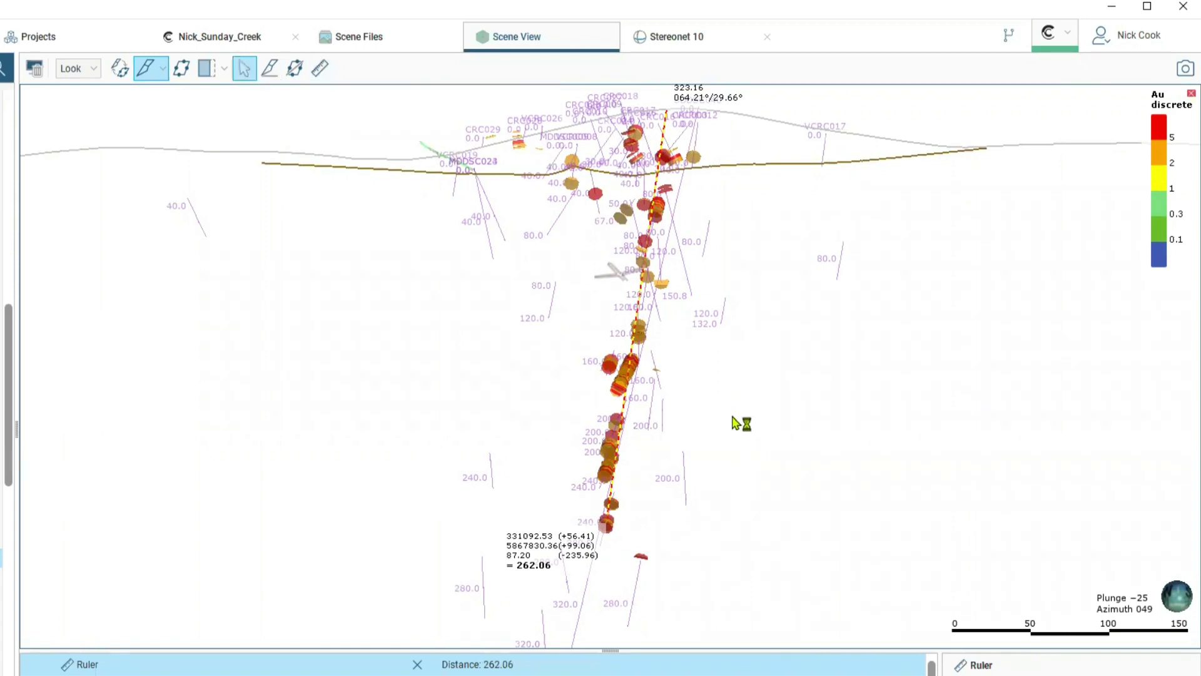
# Step: Bring the deeper intervals into view and clear the ruler measurement
pyautogui.moveTo(735, 338); pyautogui.dragTo(735, 286, button='middle')
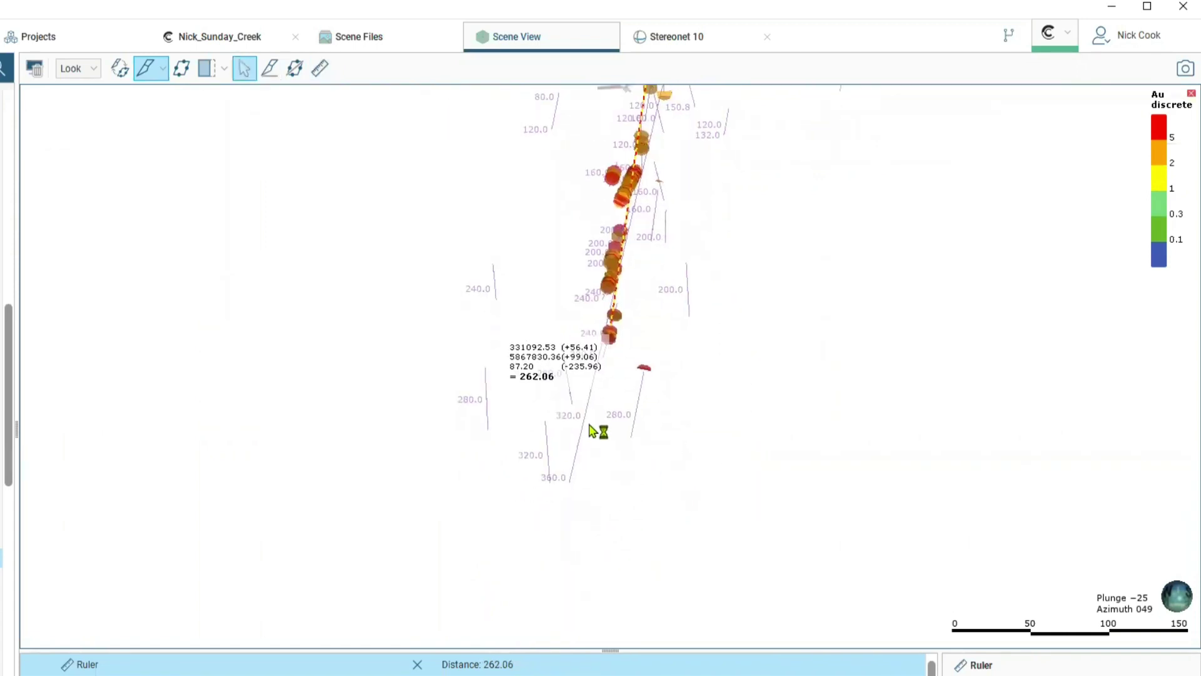
pyautogui.press('Delete')
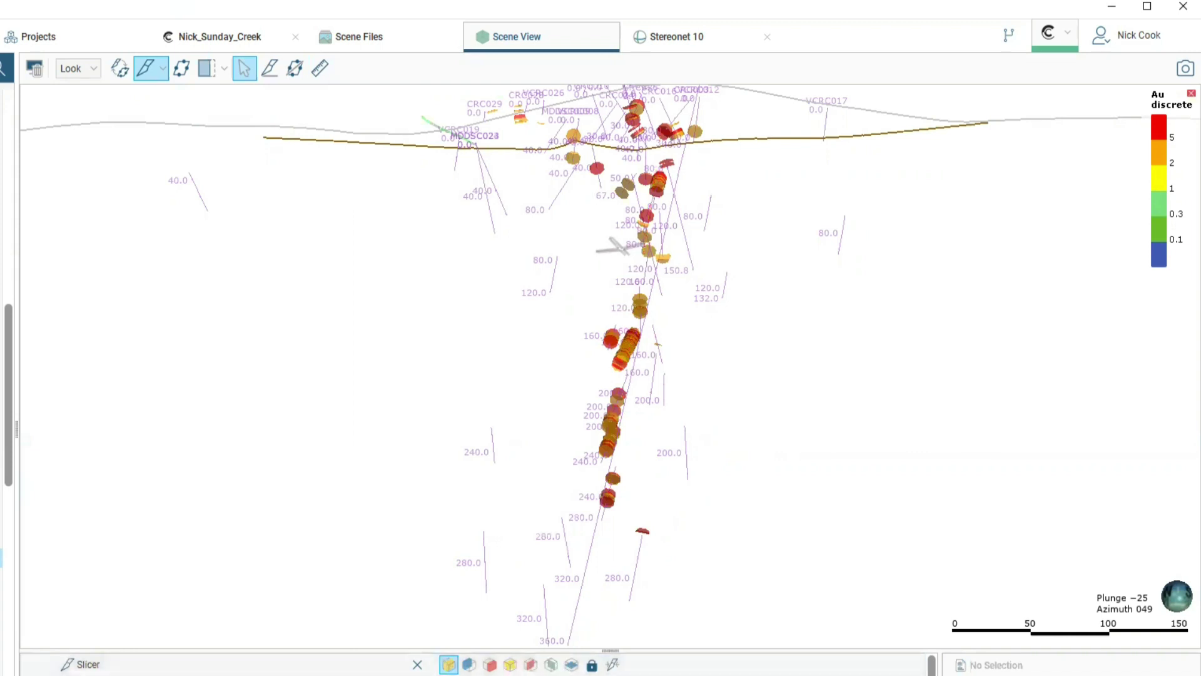
pyautogui.scroll(-2, 479, 664)
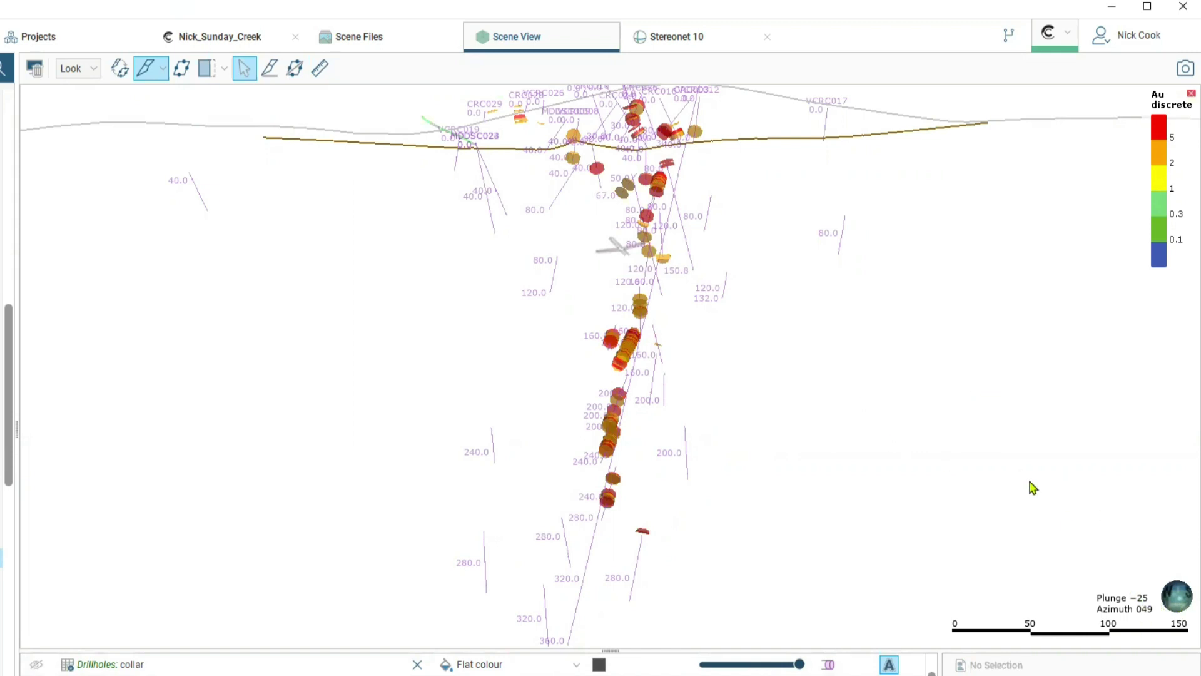
# Step: Switch to a plan view of the drillholes and toggle the slice off and back on
pyautogui.press('d')
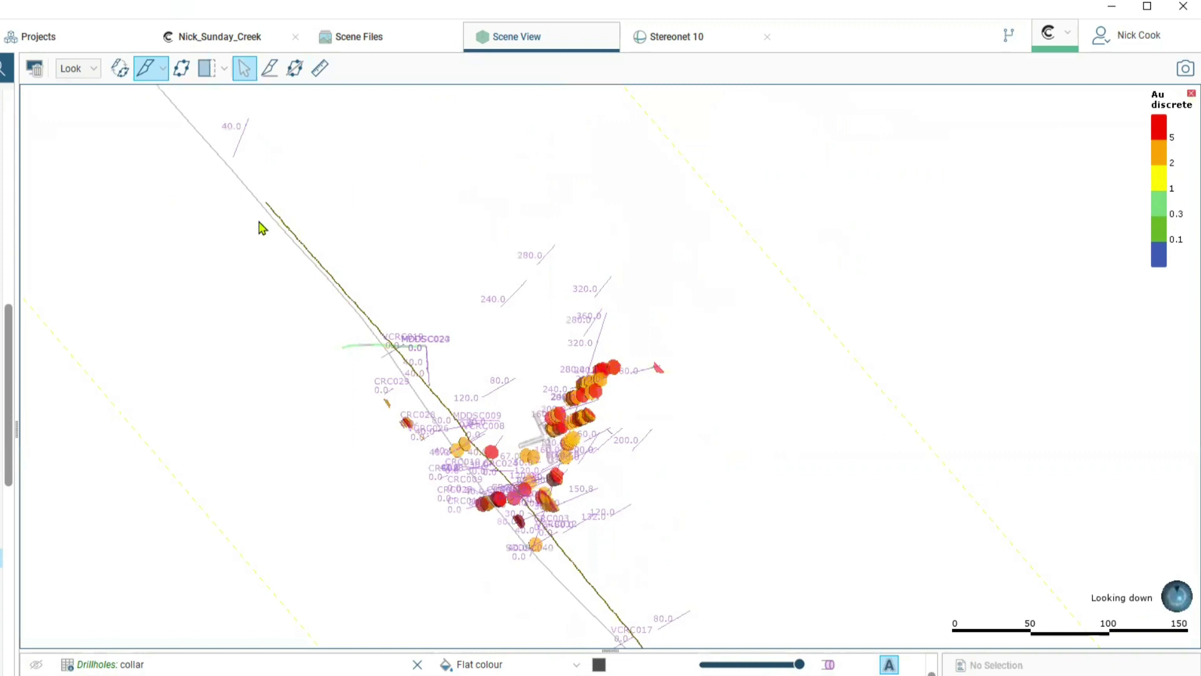
pyautogui.click(141, 76)
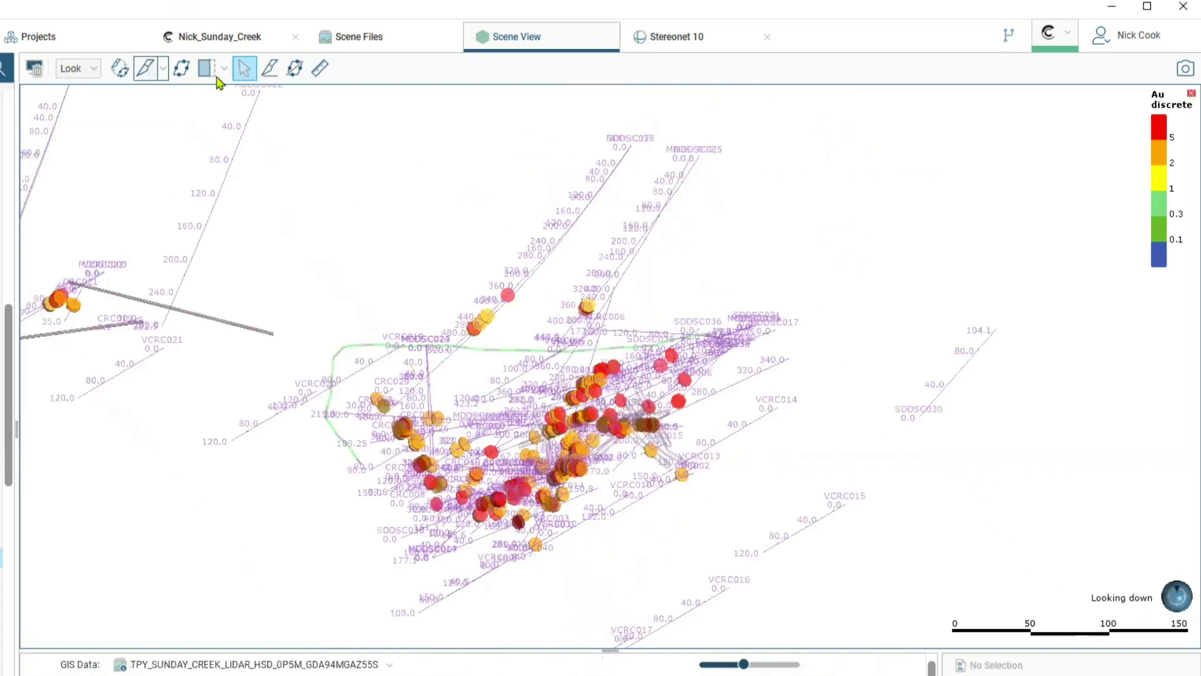
pyautogui.click(148, 76)
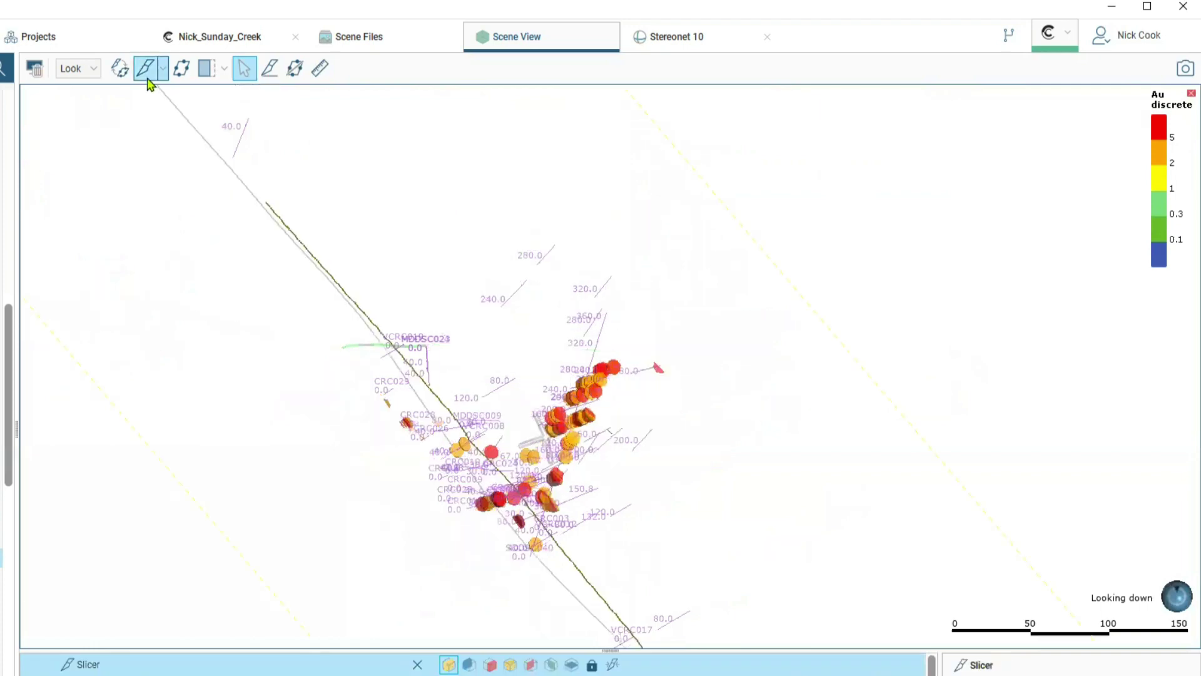
# Step: Cut a new slice line across the drillhole cluster and view it face-on at azimuth 301
pyautogui.click(270, 68)
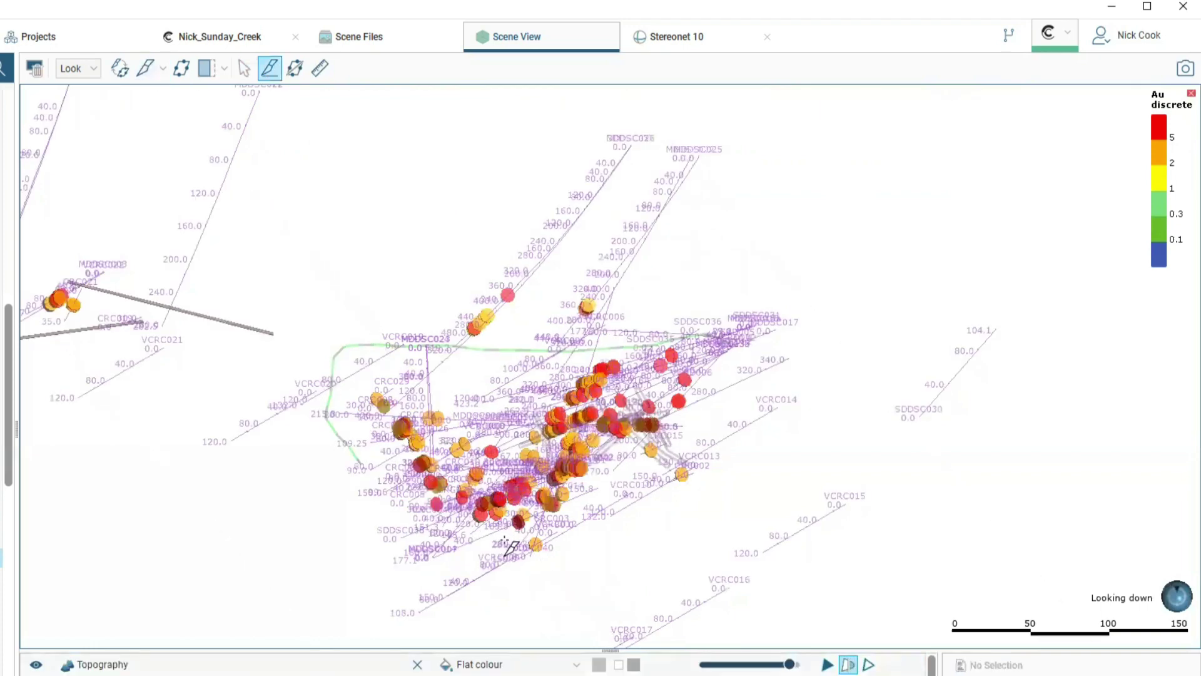
pyautogui.moveTo(506, 539); pyautogui.dragTo(699, 216)
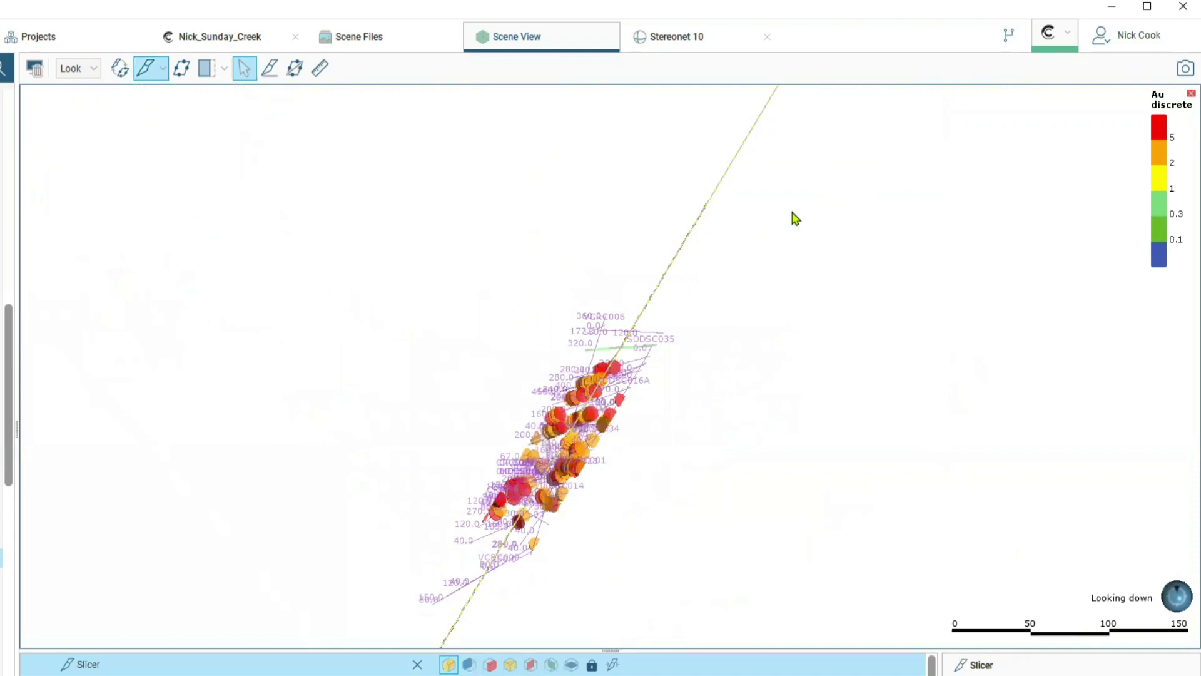
pyautogui.press('l')
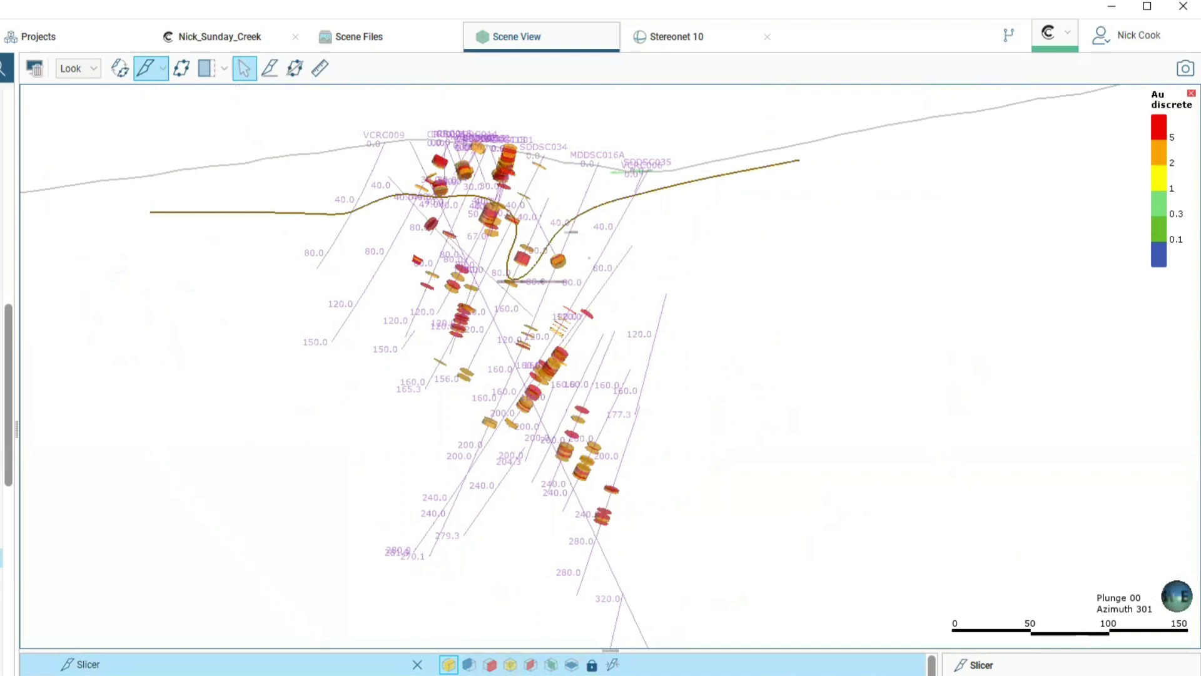
pyautogui.scroll(-3, 479, 664)
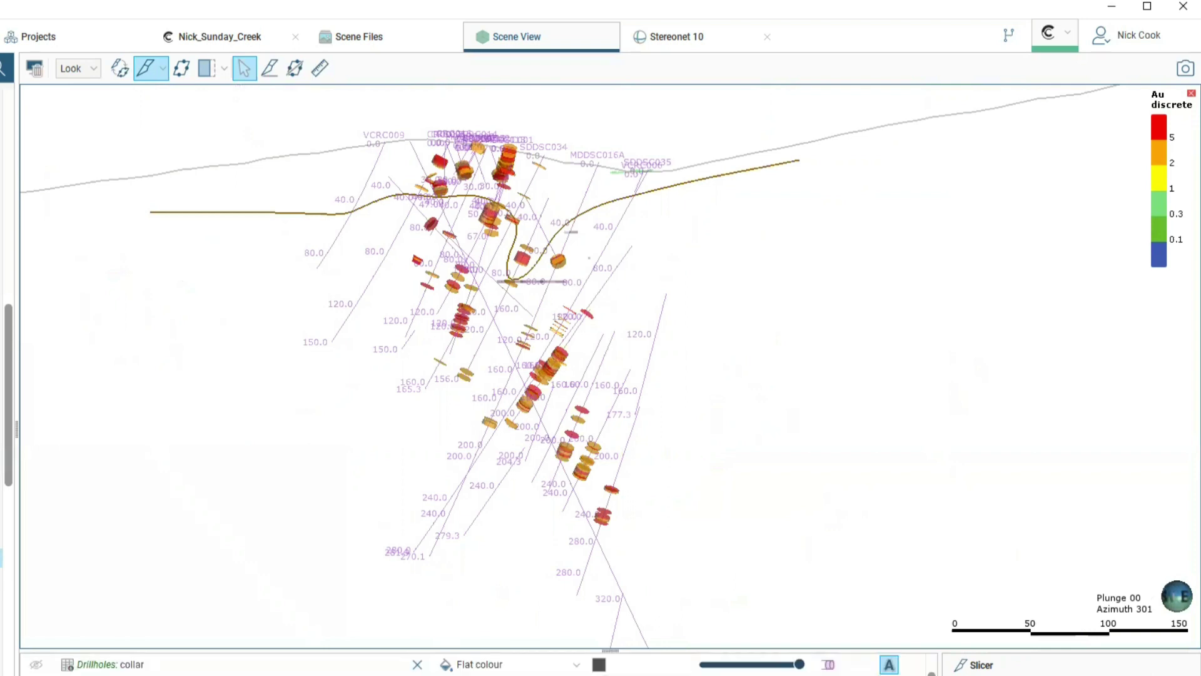
# Step: Colour the drillholes by Sb_1 with the 500–1000 row hidden, leaving only intervals of 1000 and above
pyautogui.click(485, 675)
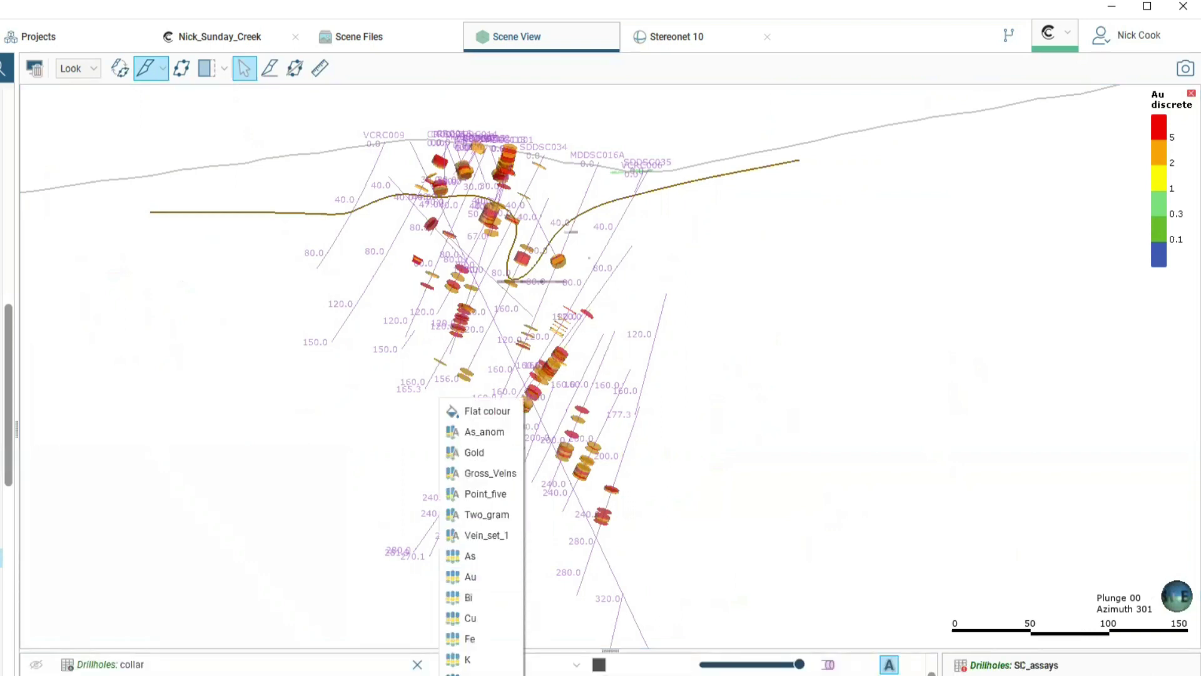
pyautogui.click(499, 674)
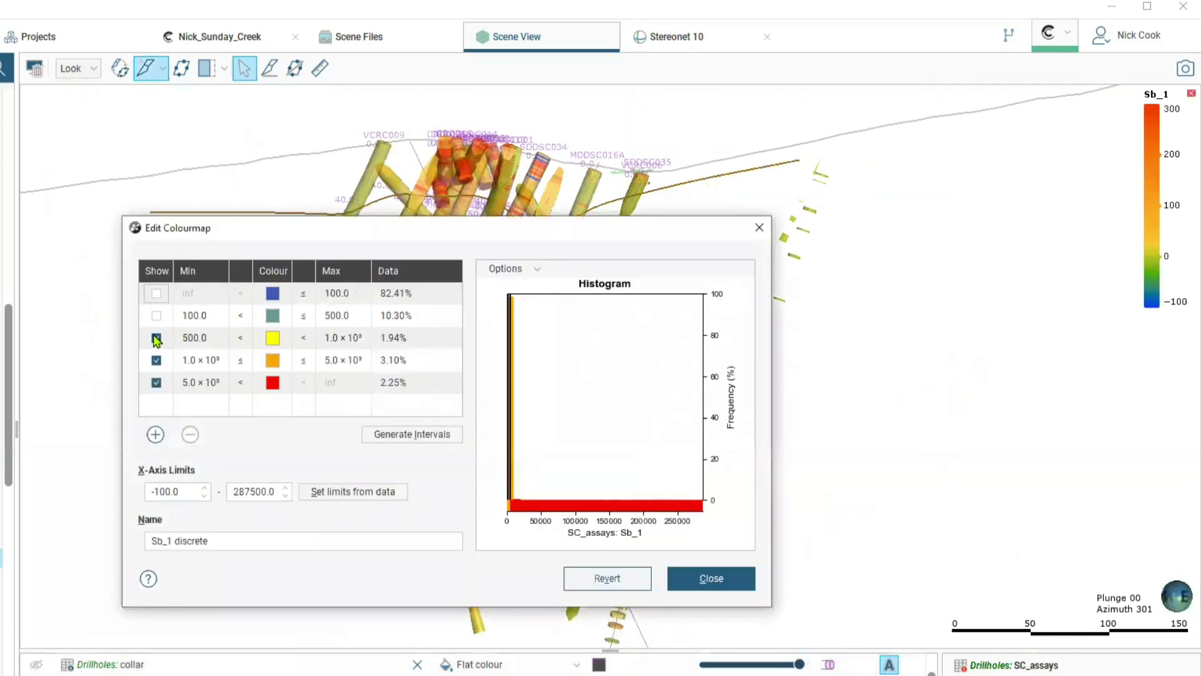
pyautogui.click(156, 338)
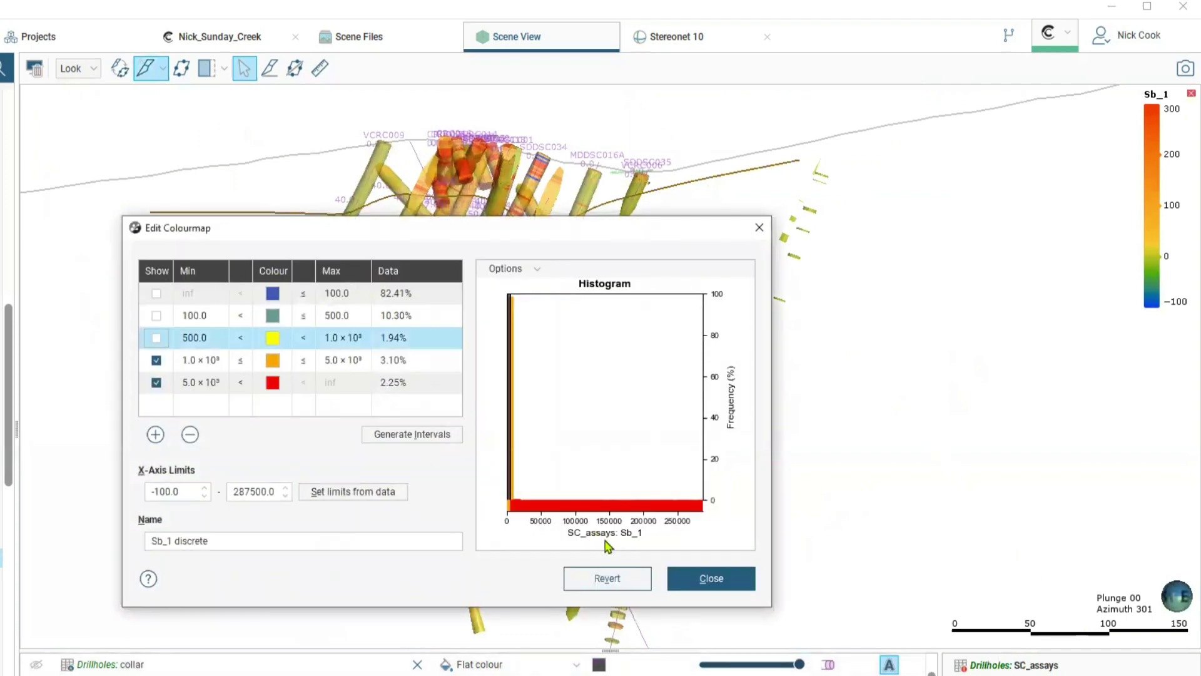
pyautogui.click(711, 578)
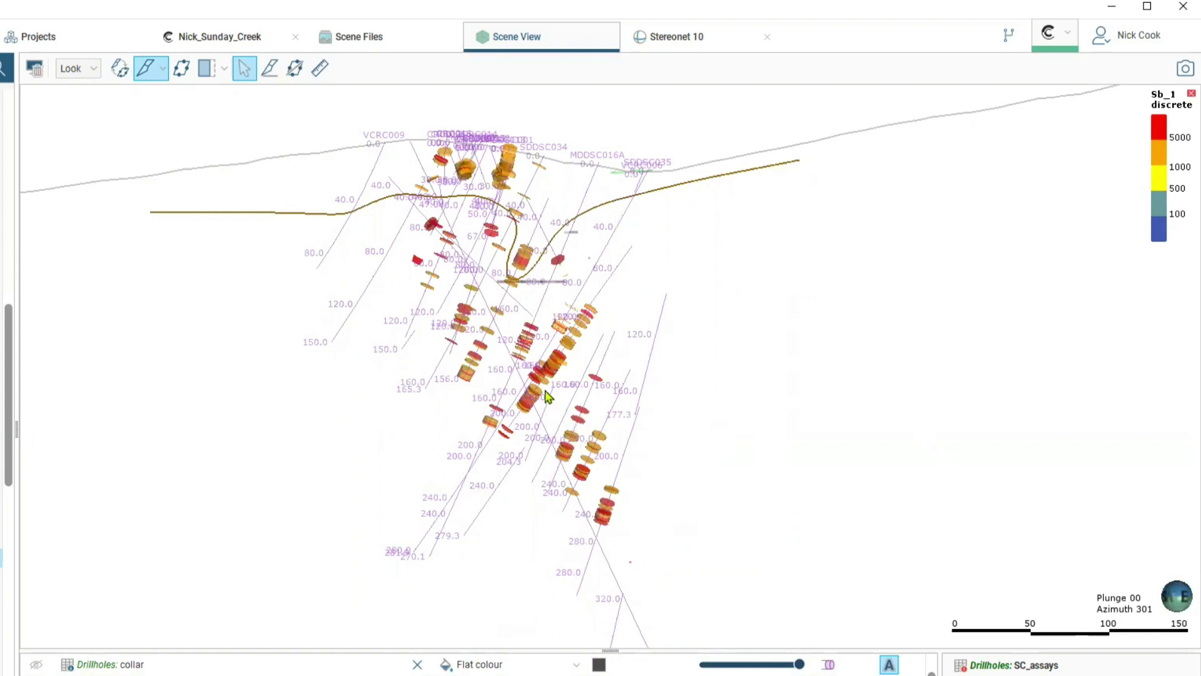
pyautogui.moveTo(643, 482); pyautogui.dragTo(634, 473, button='middle')
pyautogui.moveTo(637, 479); pyautogui.dragTo(649, 478, button='right')
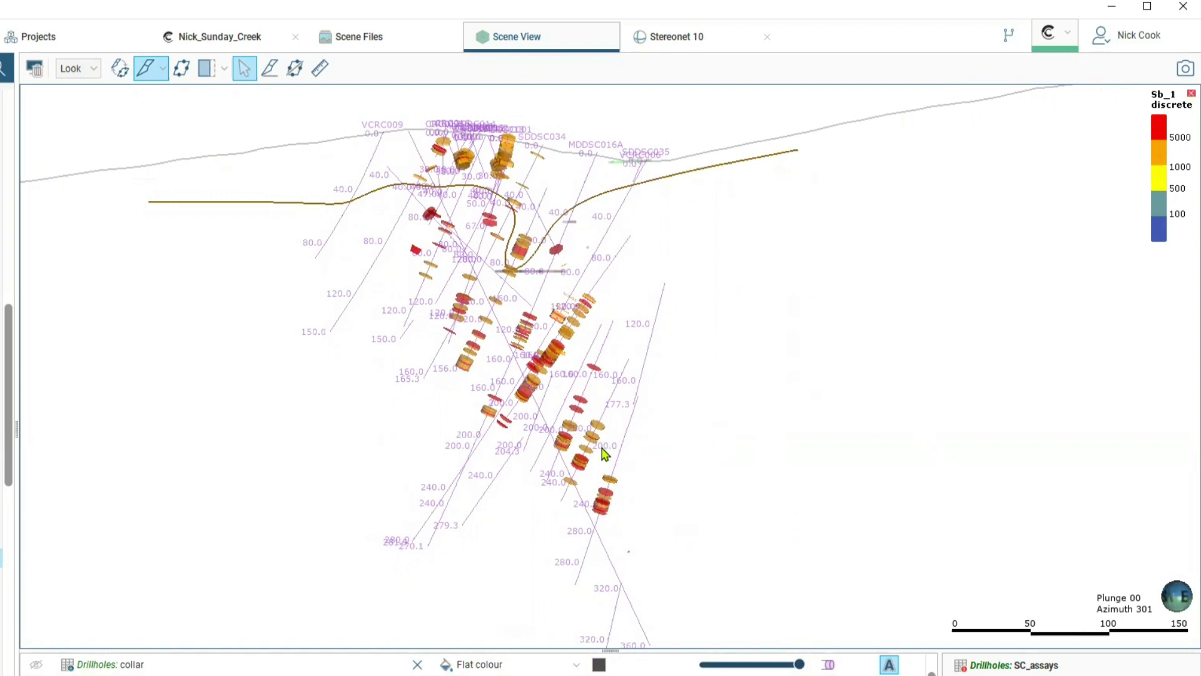
# Step: Switch to plan view and turn off the slicer so every drillhole reappears
pyautogui.moveTo(604, 453); pyautogui.dragTo(838, 367)
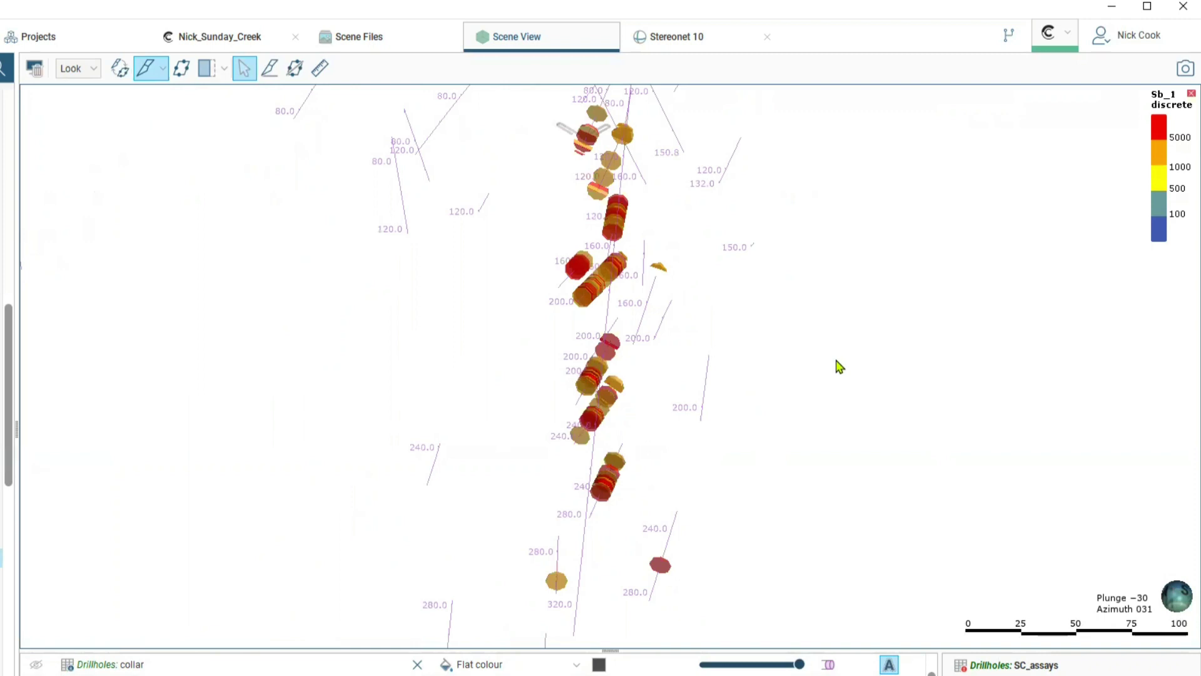
pyautogui.press('d')
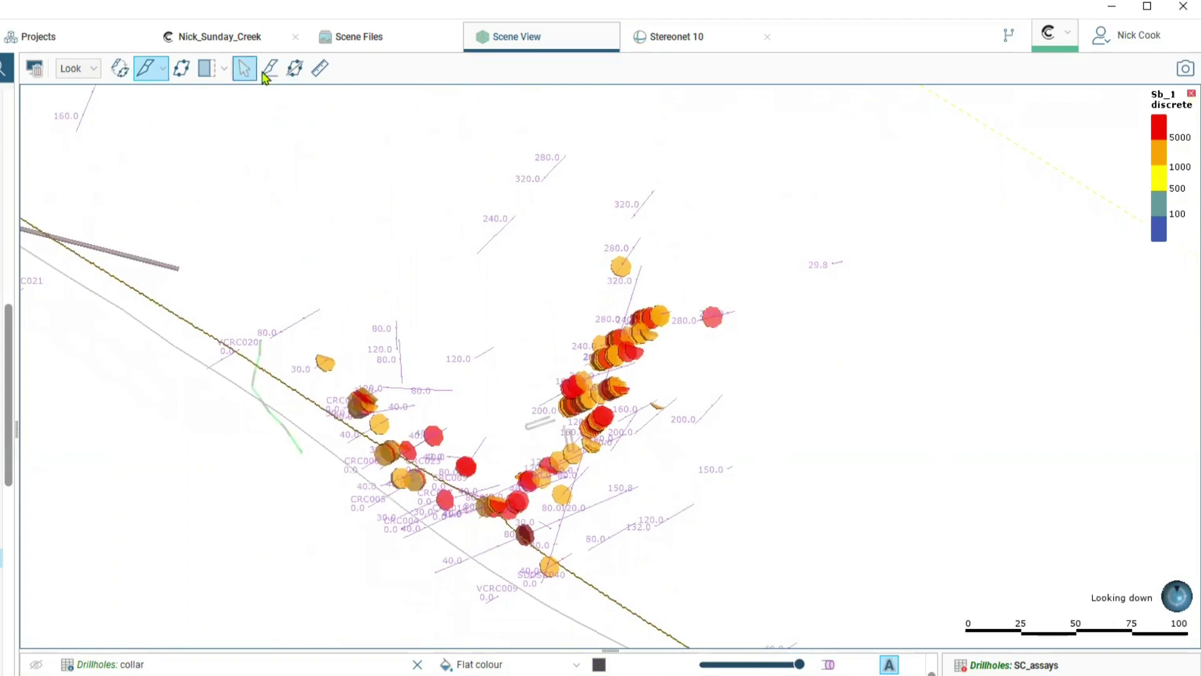
pyautogui.click(150, 70)
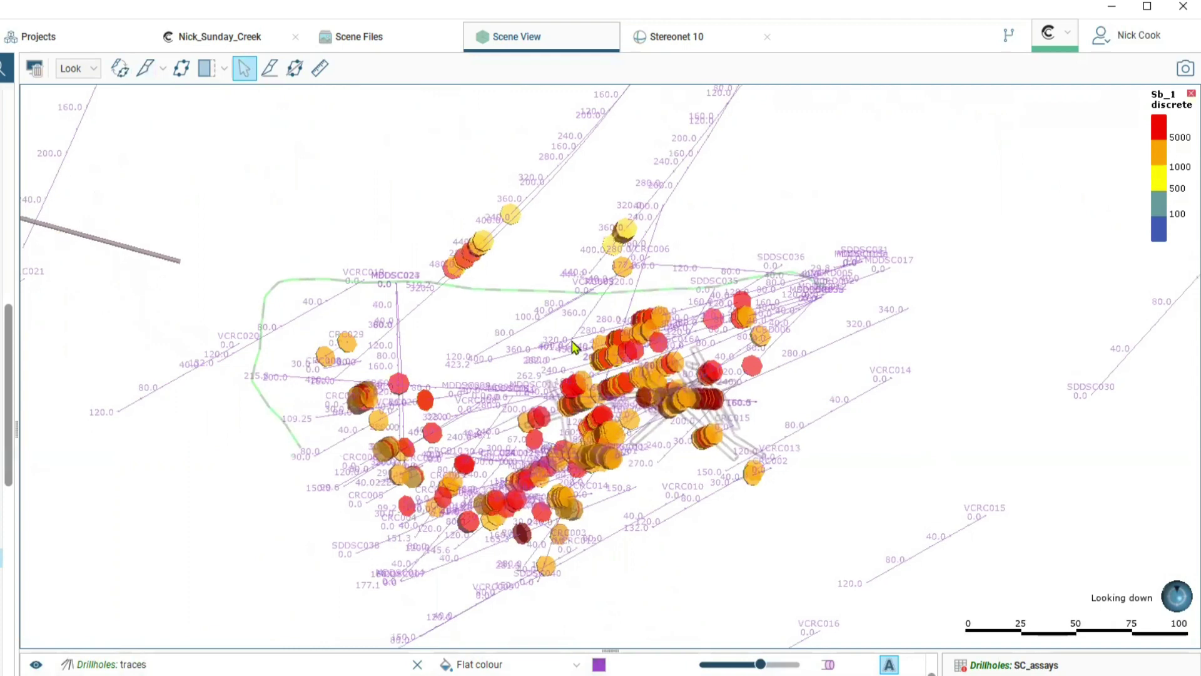
# Step: Tilt and zoom out to a near-horizontal side view of the whole Sb_1-coloured drillhole field
pyautogui.moveTo(572, 341); pyautogui.dragTo(580, 311)
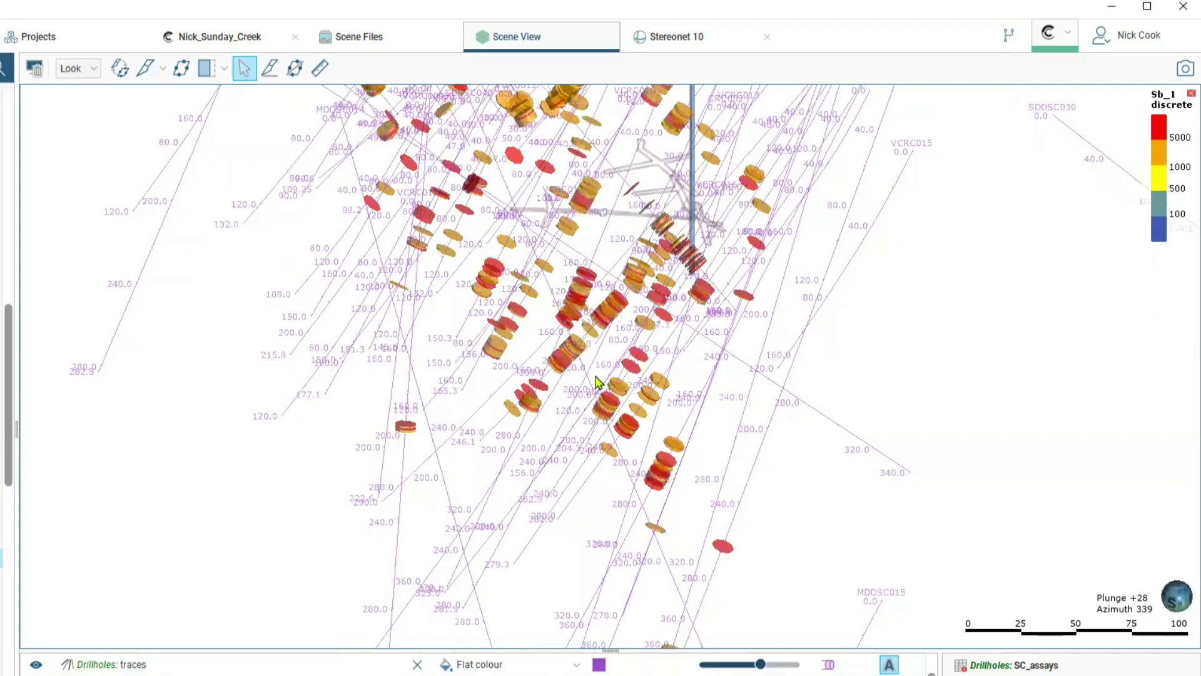
pyautogui.scroll(-3, 600, 385)
pyautogui.scroll(-2, 599, 383)
pyautogui.scroll(2, 600, 383)
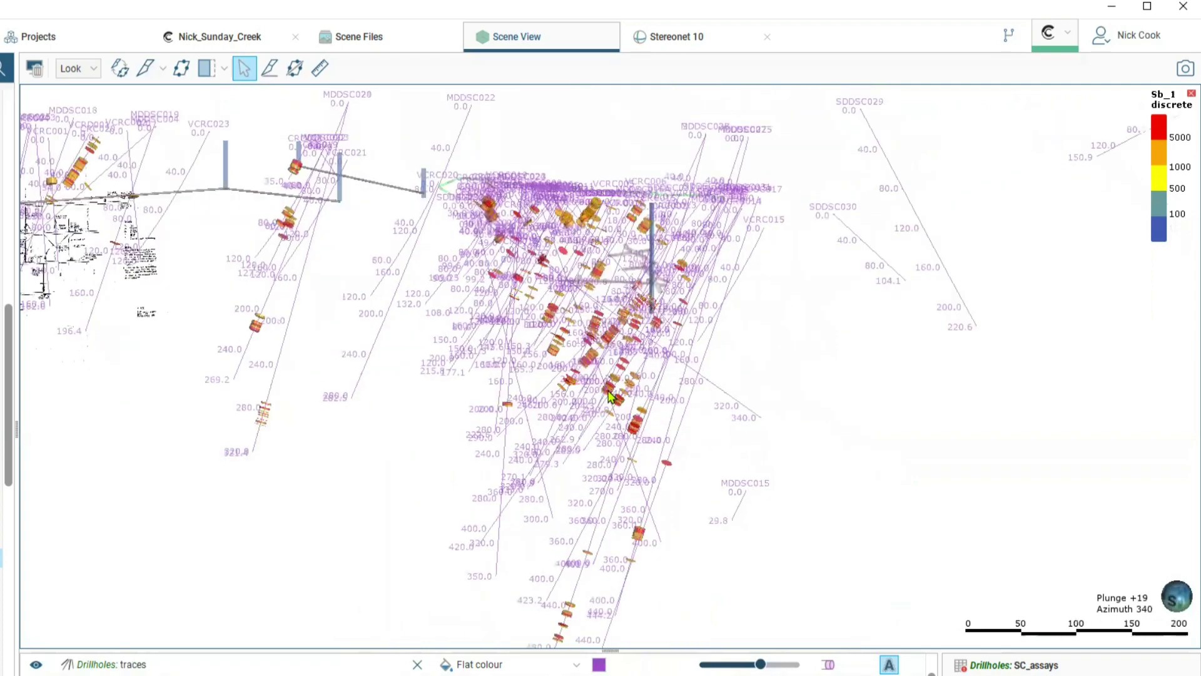
pyautogui.moveTo(599, 383); pyautogui.dragTo(638, 398, button='middle')
pyautogui.moveTo(926, 386); pyautogui.dragTo(901, 391)
# Step: Recolour the drillholes by Au, ticking the 0.3–1.0 and 1.0–2.0 rows to show every interval from 0.3 upward
pyautogui.click(501, 664)
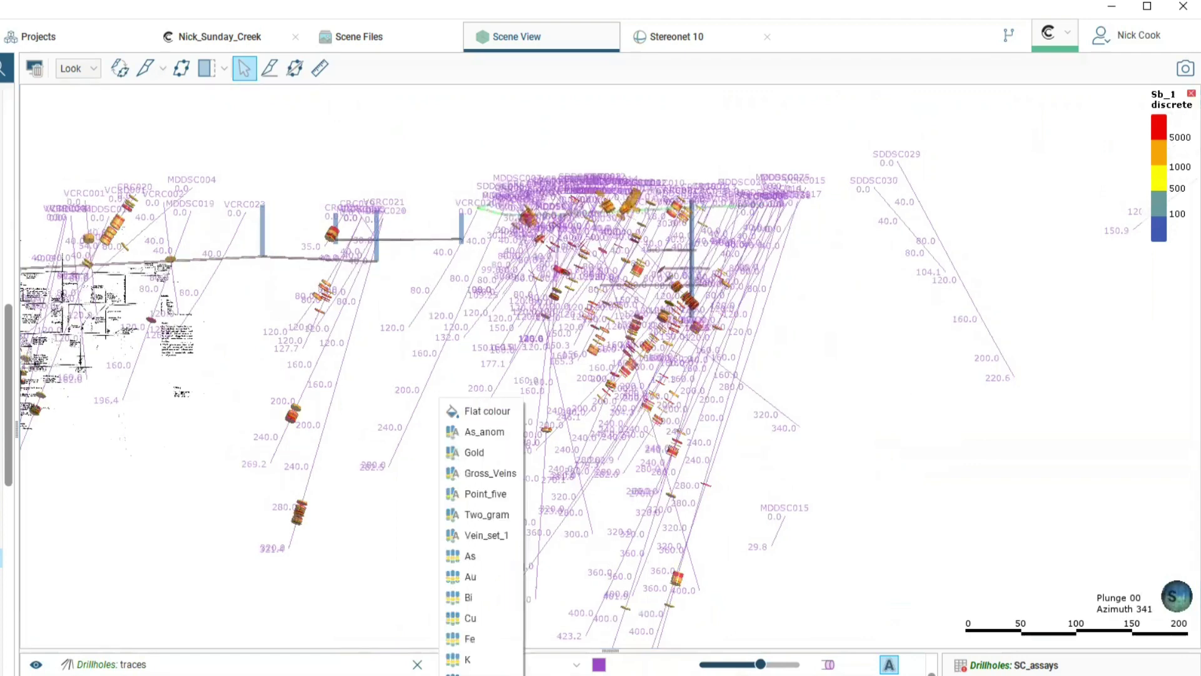
pyautogui.click(476, 577)
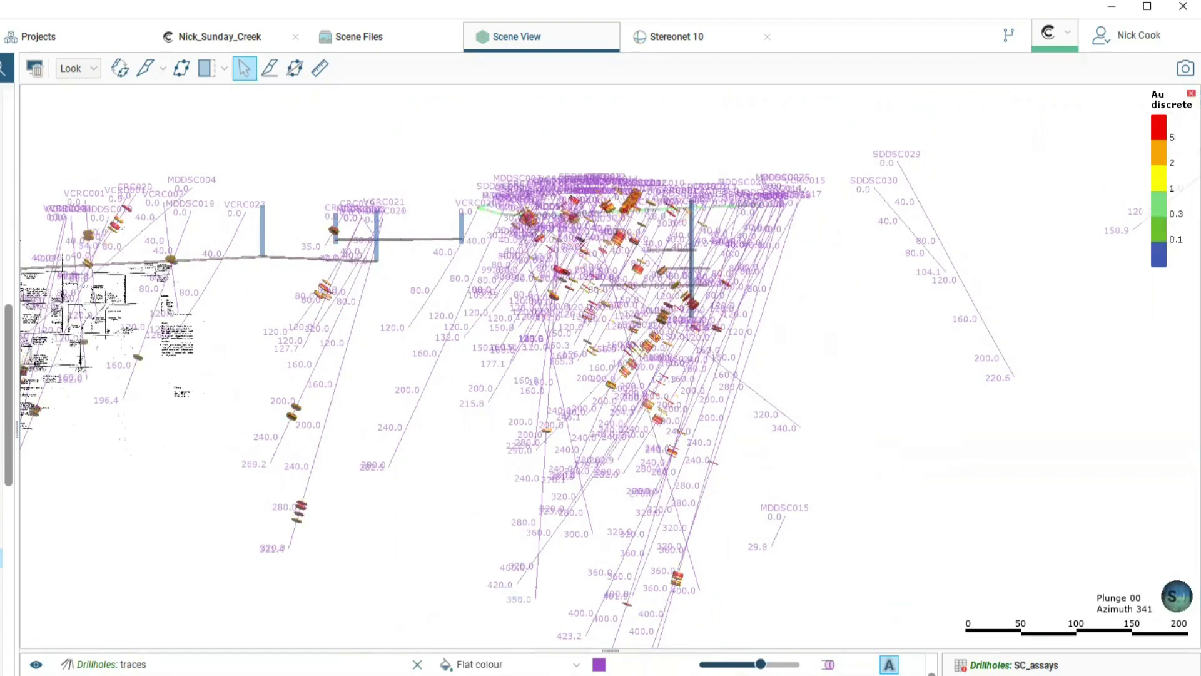
pyautogui.click(168, 360)
pyautogui.click(167, 339)
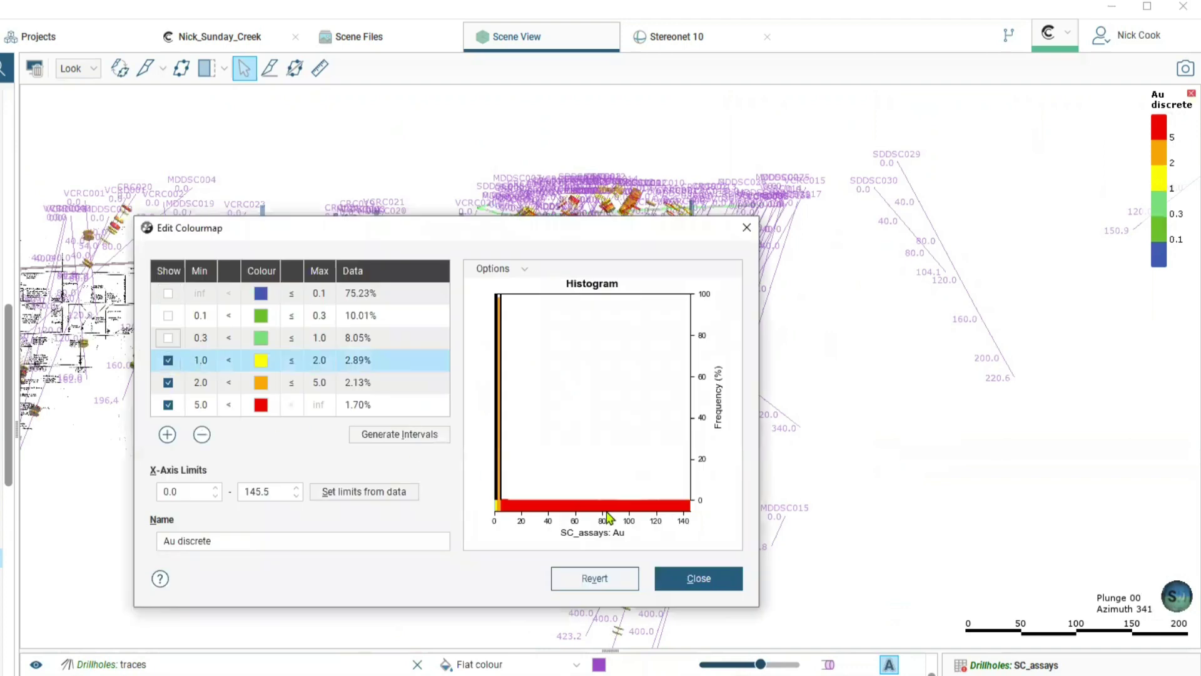
pyautogui.click(723, 570)
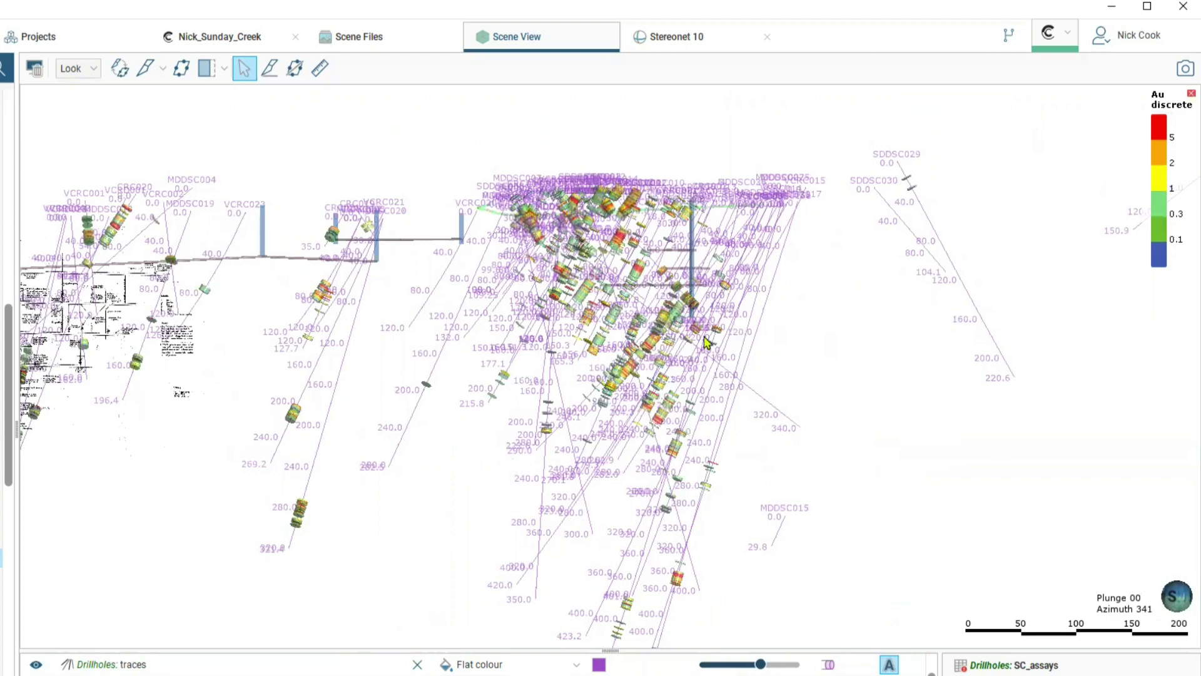
pyautogui.scroll(3, 638, 341)
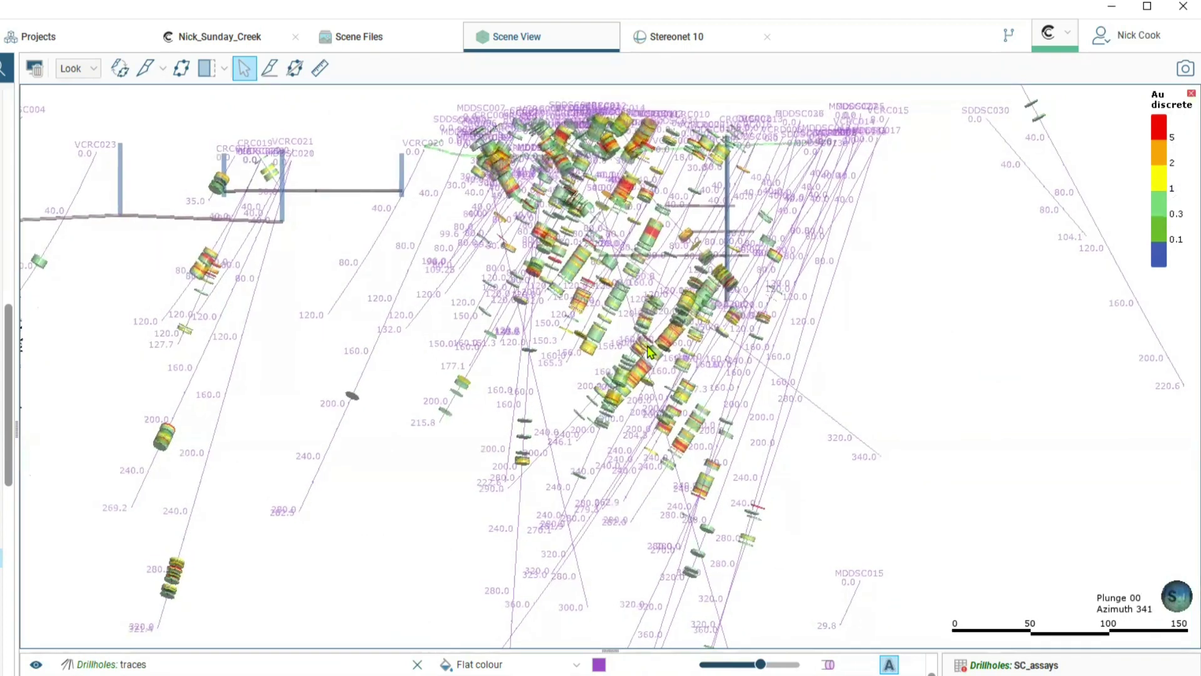
pyautogui.moveTo(648, 346); pyautogui.dragTo(660, 365, button='middle')
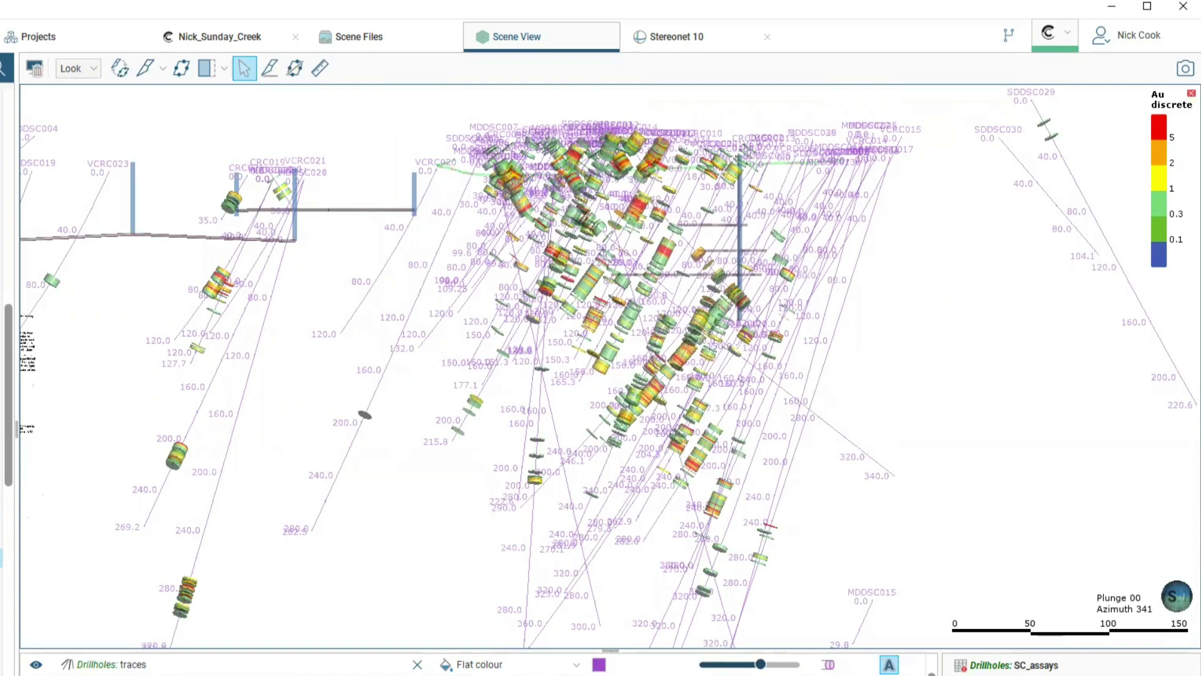
pyautogui.click(479, 665)
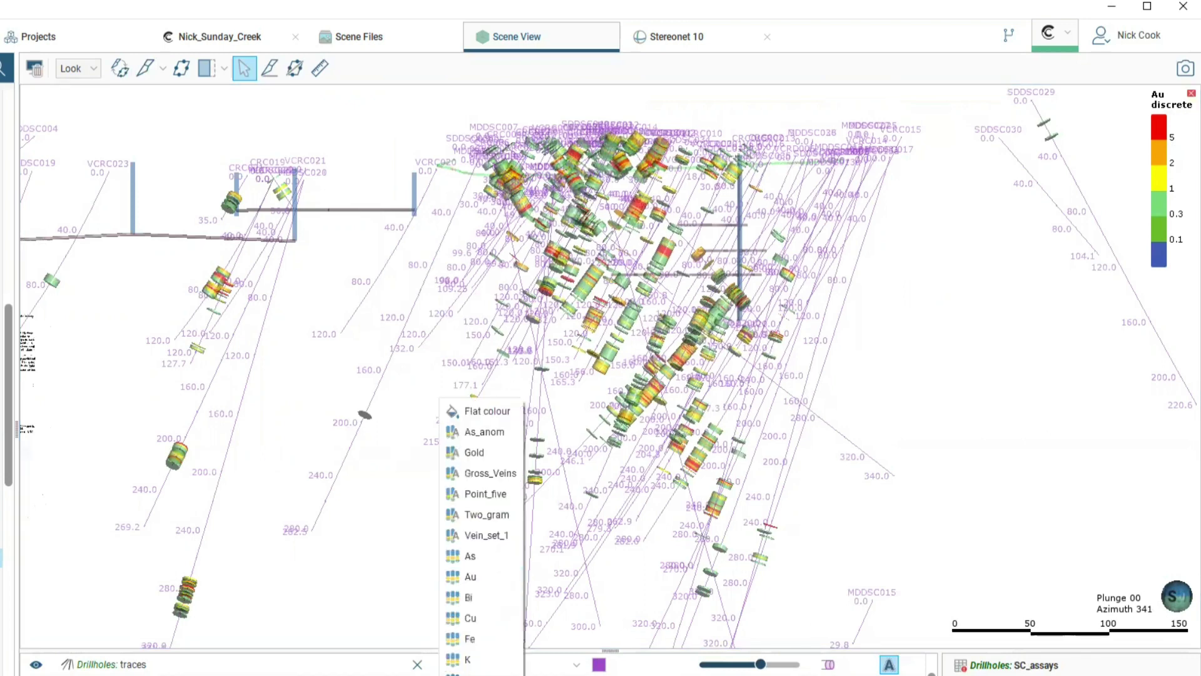
# Step: Colour the drillholes by Gross_Veins and recentre the scene on the vein groups
pyautogui.click(484, 474)
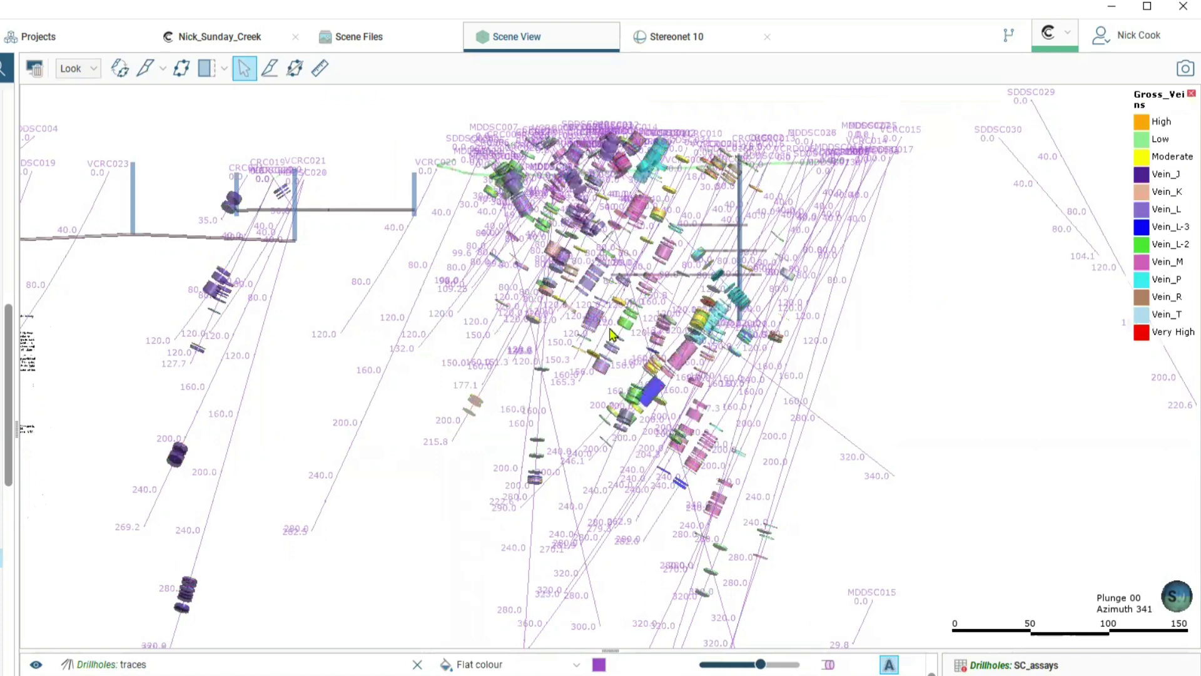
pyautogui.scroll(4, 628, 358)
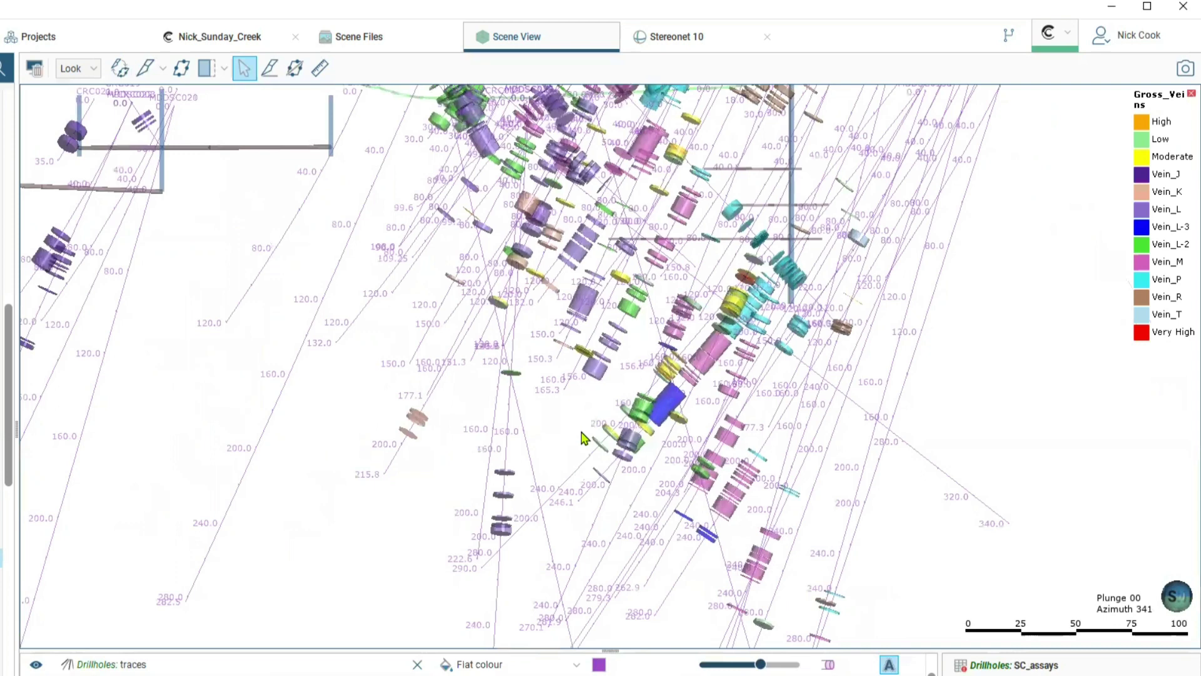
pyautogui.moveTo(750, 329); pyautogui.dragTo(722, 359, button='middle')
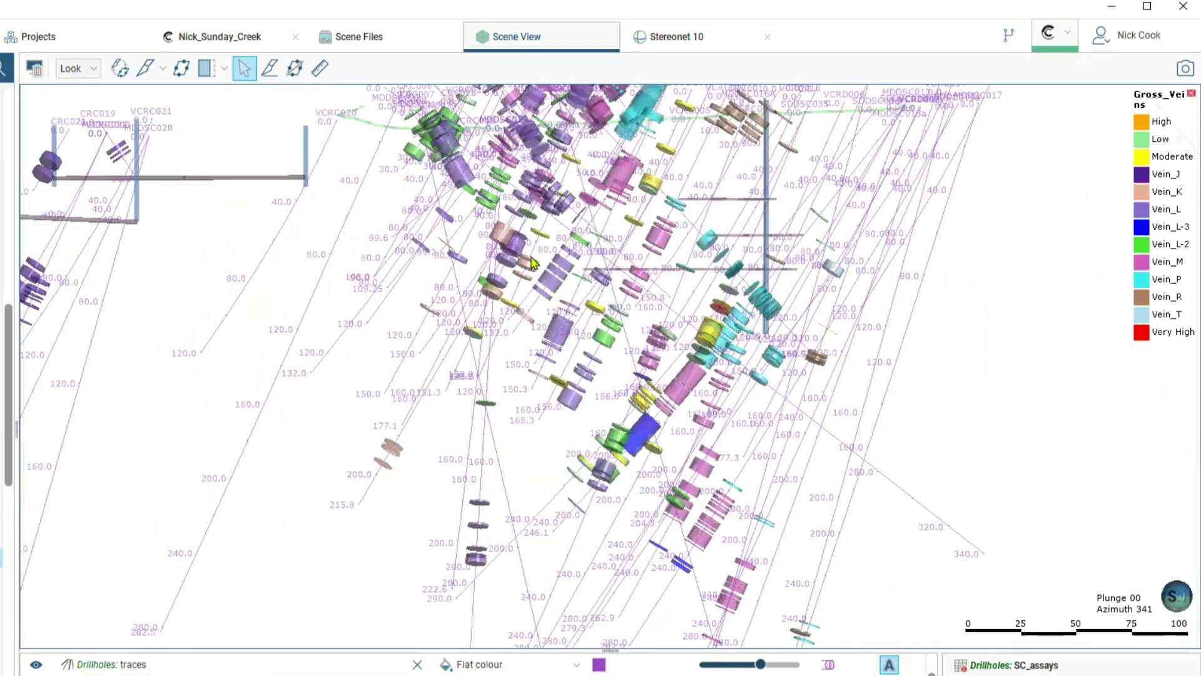
pyautogui.moveTo(506, 214); pyautogui.dragTo(492, 229, button='middle')
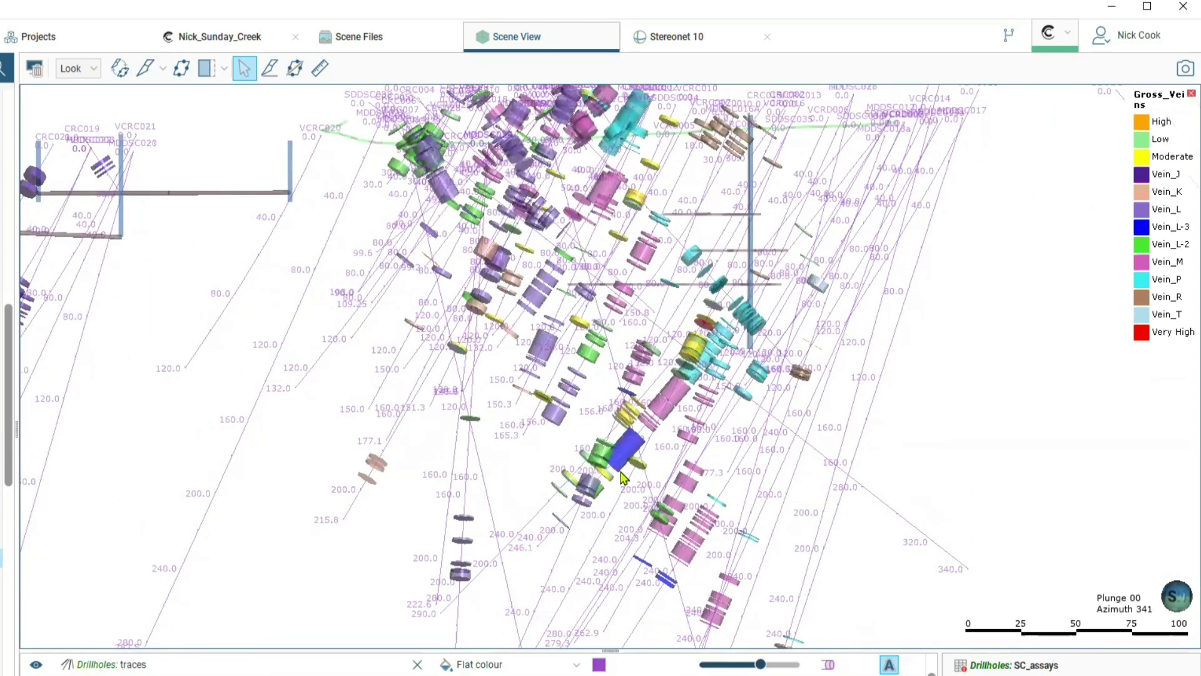
pyautogui.moveTo(670, 469); pyautogui.dragTo(655, 460)
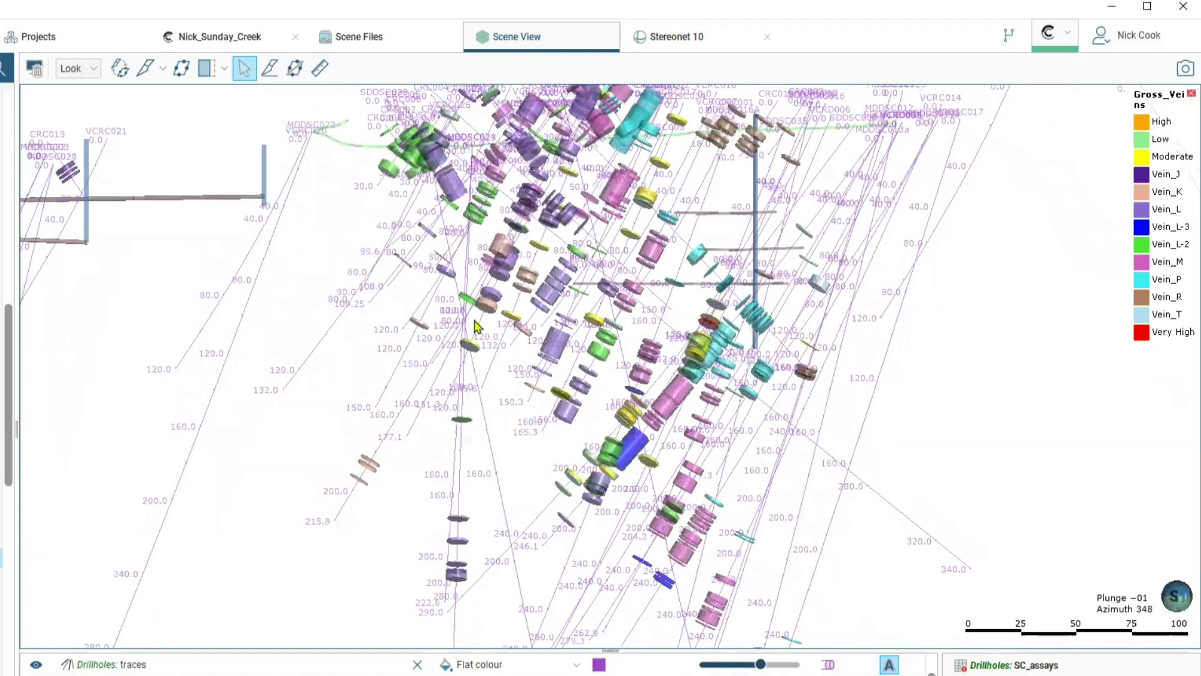
# Step: From a plan view, draw a slice line that clips the drillholes to a thin slice
pyautogui.press('d')
pyautogui.click(270, 70)
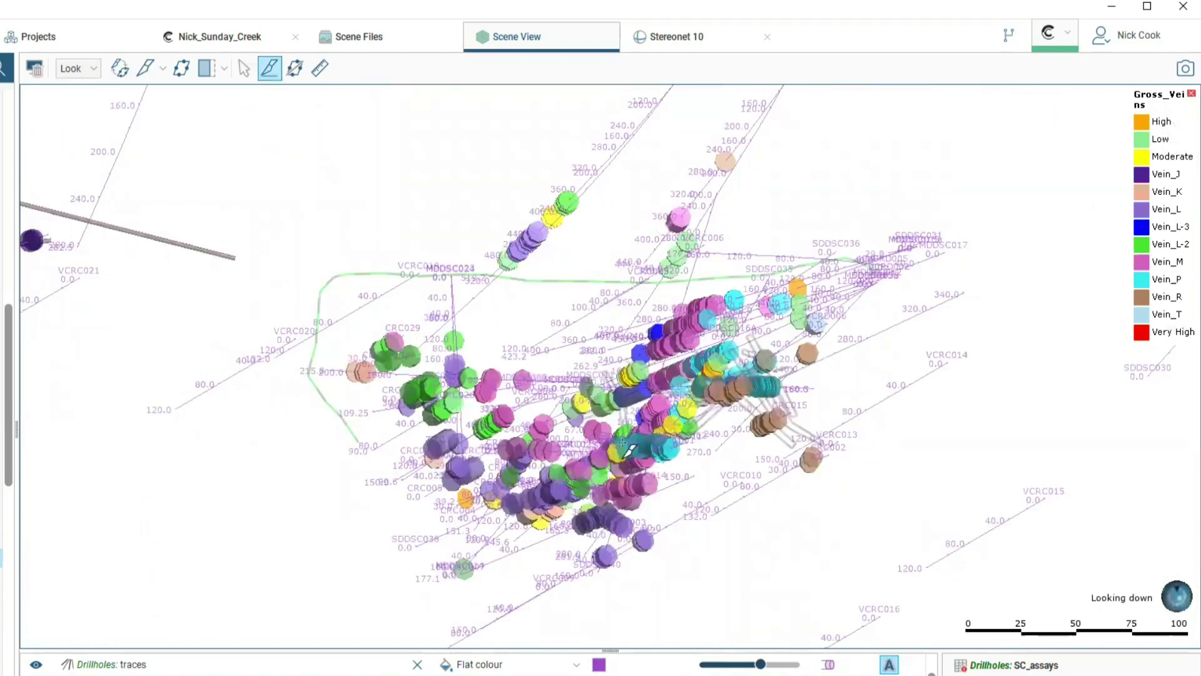
pyautogui.moveTo(778, 149); pyautogui.dragTo(779, 148)
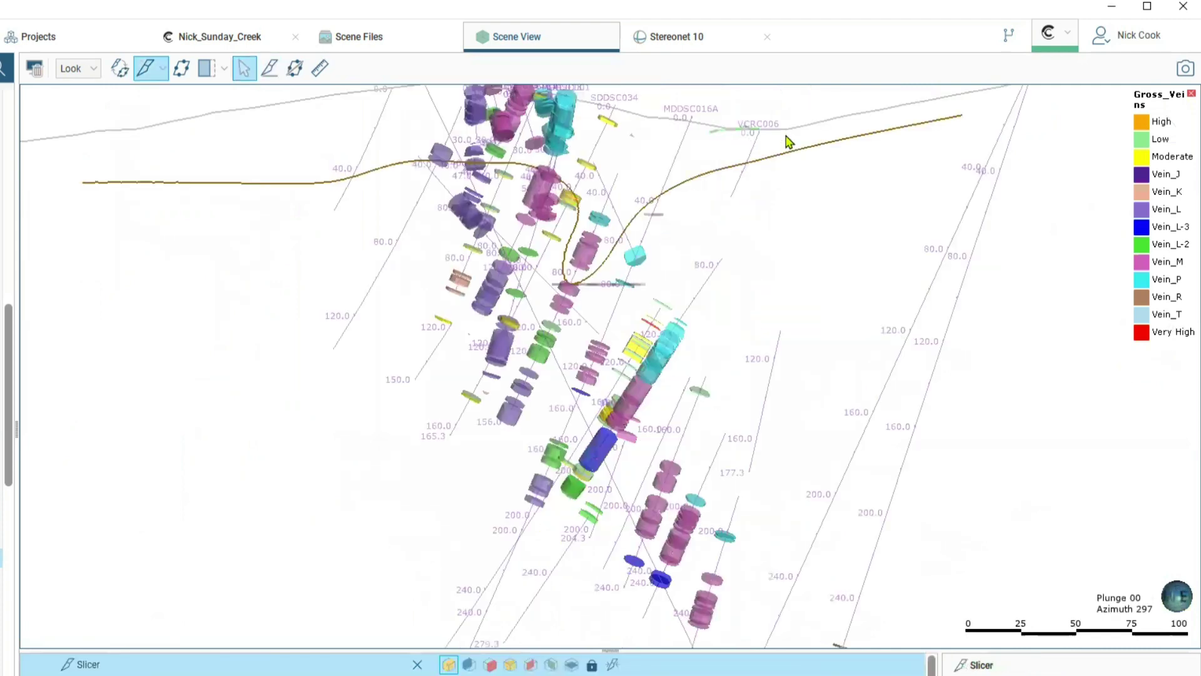
# Step: Show Scene Details for SDDSC033's 156.2–157.0 m interval (Au 1.04, As 759)
pyautogui.moveTo(609, 299); pyautogui.dragTo(686, 256)
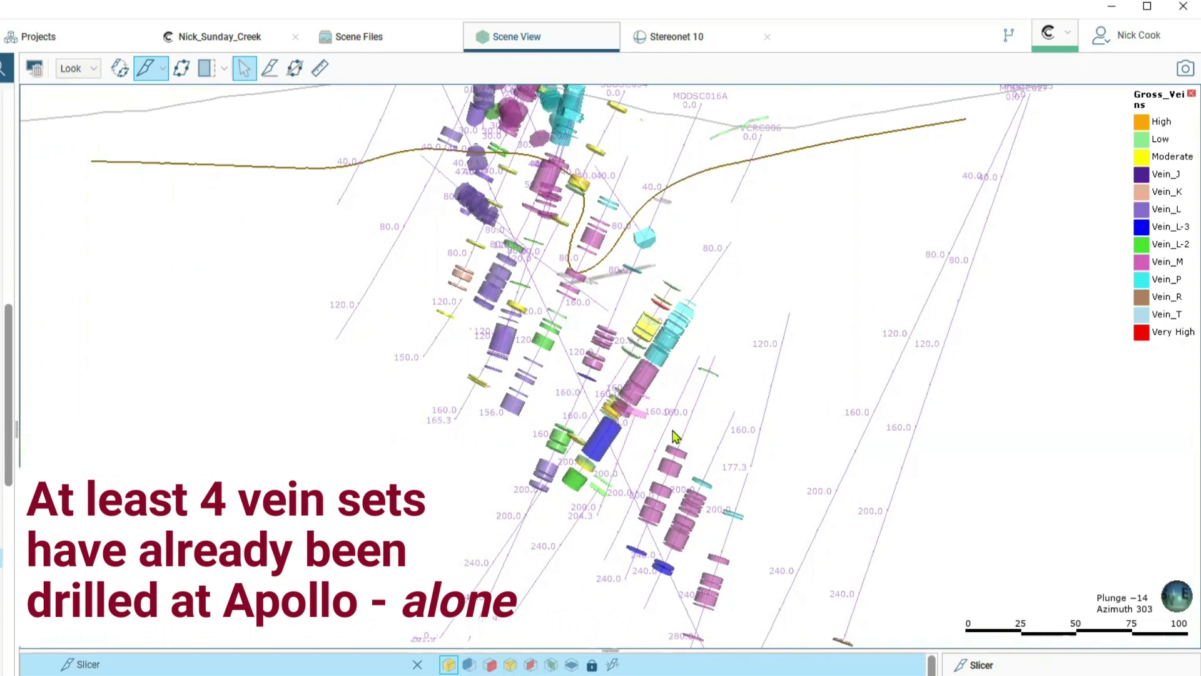
pyautogui.moveTo(672, 394); pyautogui.dragTo(672, 355, button='middle')
pyautogui.moveTo(676, 362); pyautogui.dragTo(671, 300, button='right')
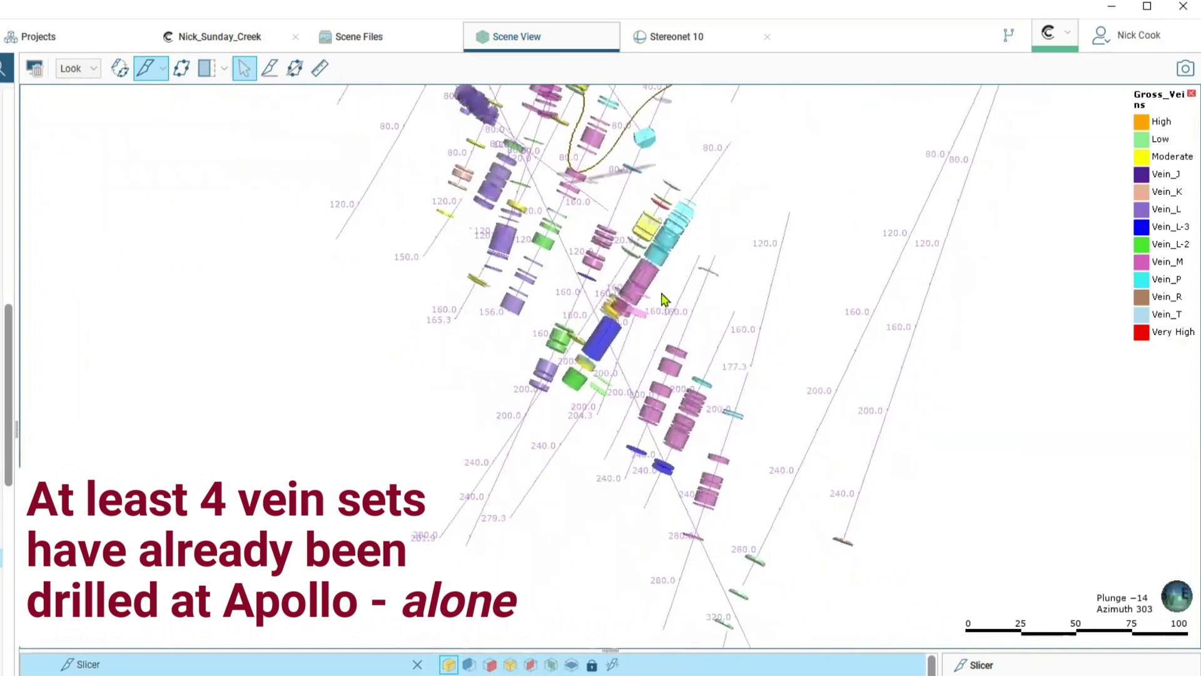
pyautogui.click(675, 247)
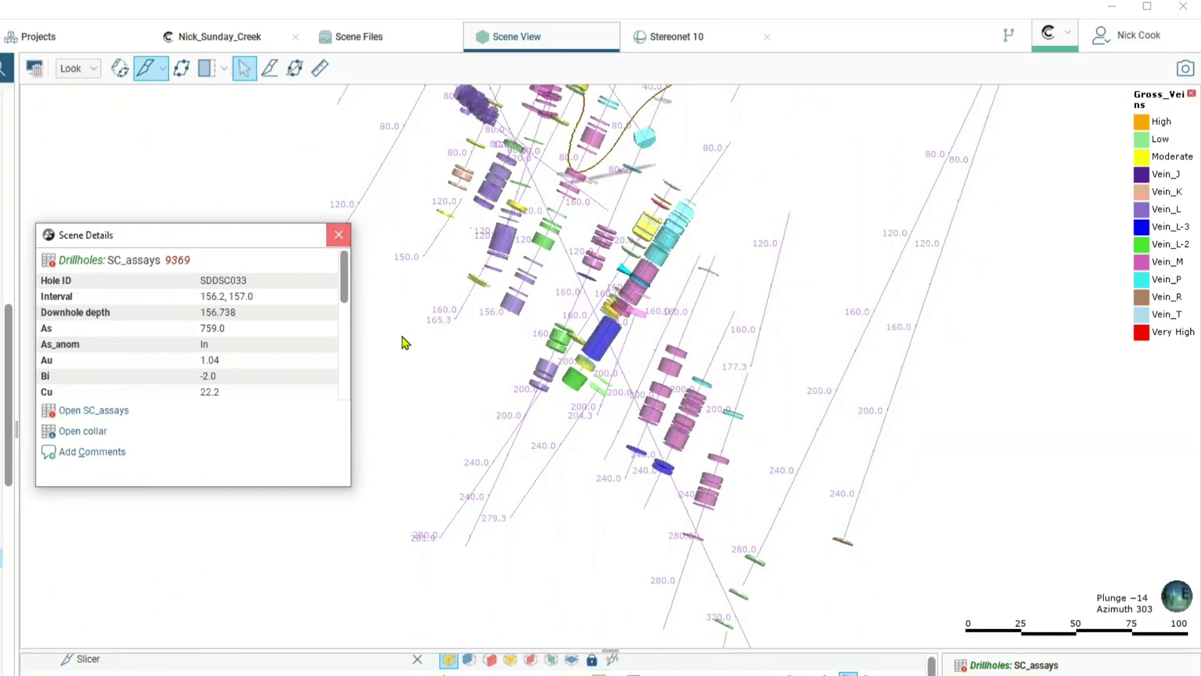
# Step: Close Scene Details and frame all drillholes as a Plunge +02 Looking North long section
pyautogui.click(339, 241)
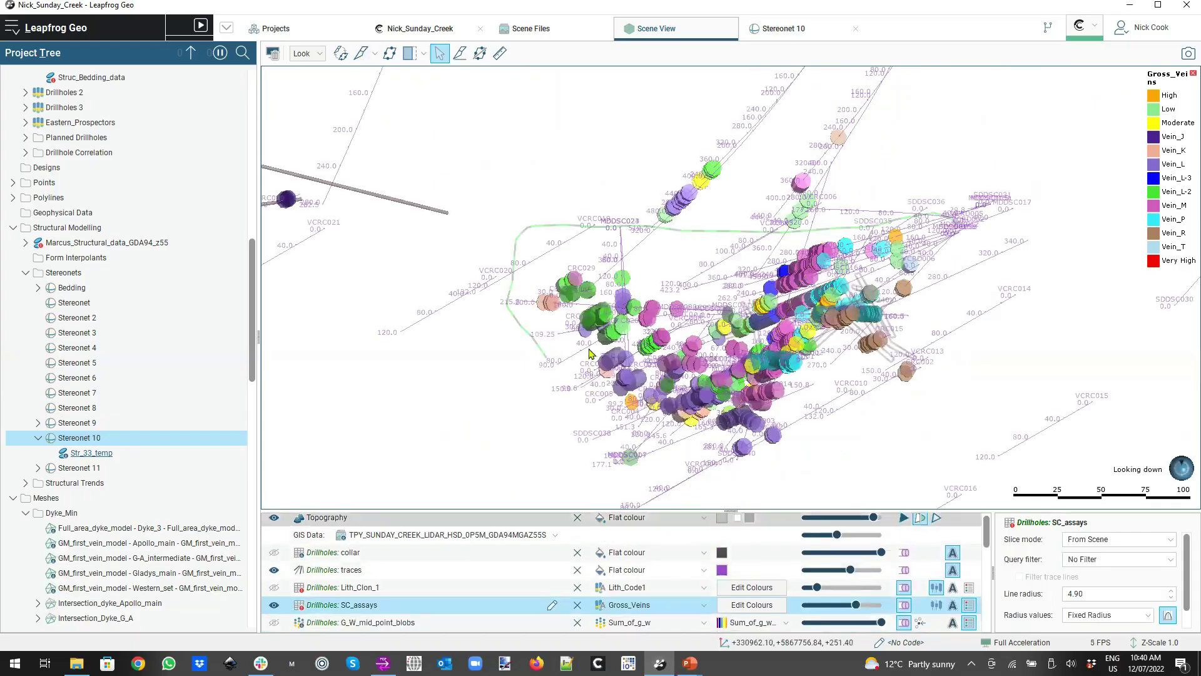
pyautogui.moveTo(589, 214); pyautogui.dragTo(588, 186)
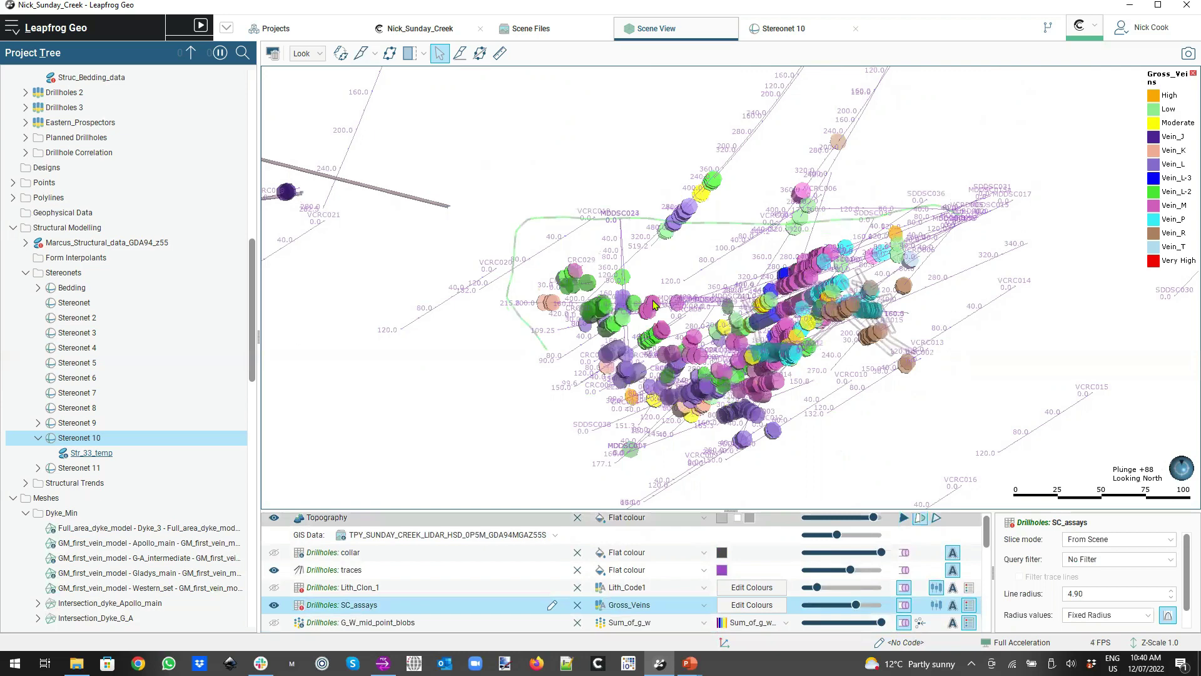
pyautogui.moveTo(652, 305); pyautogui.dragTo(629, 314)
pyautogui.scroll(-3, 629, 314)
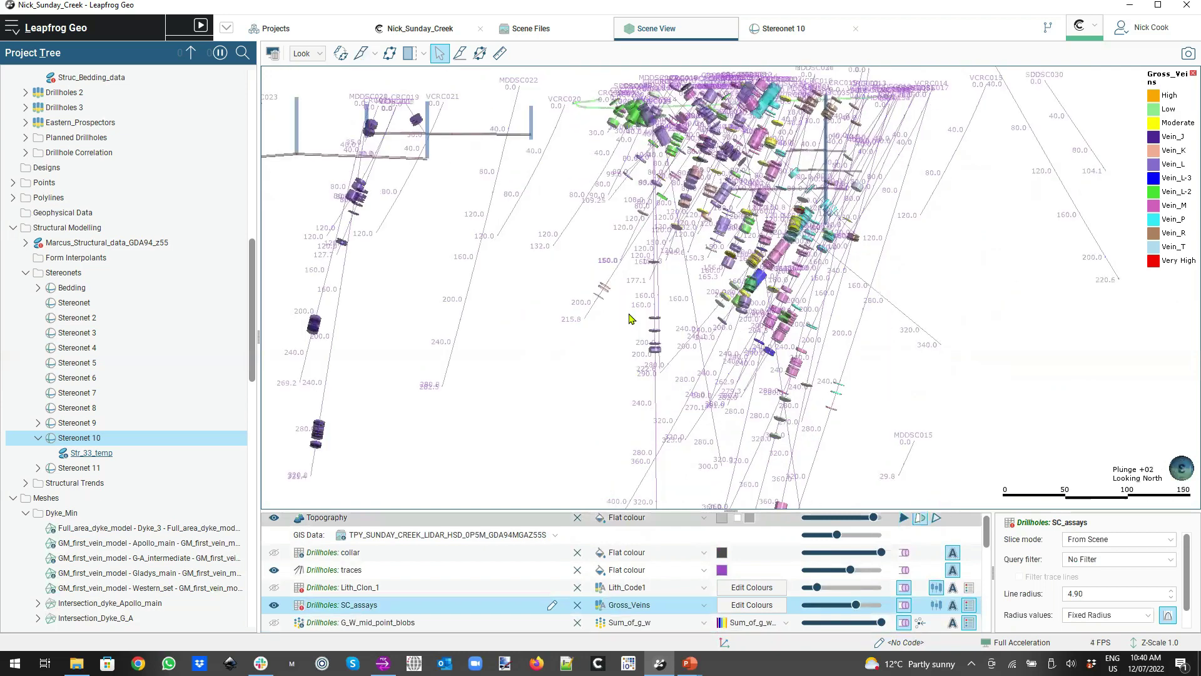
pyautogui.scroll(-3, 624, 316)
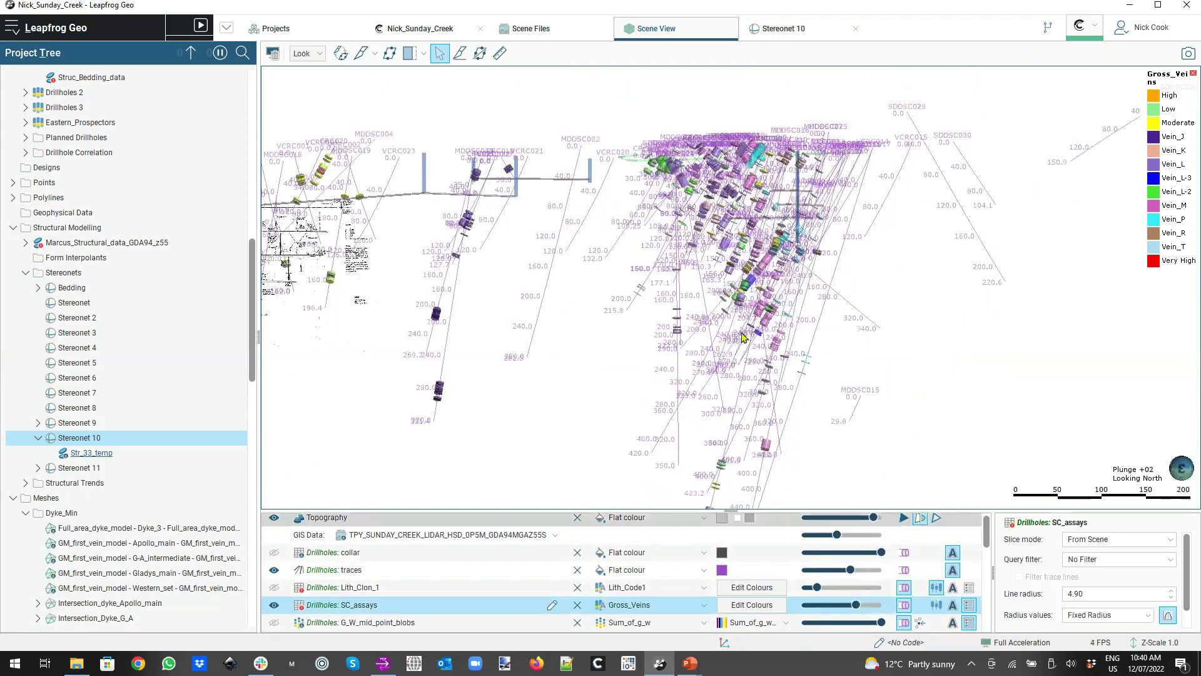
pyautogui.scroll(2, 743, 338)
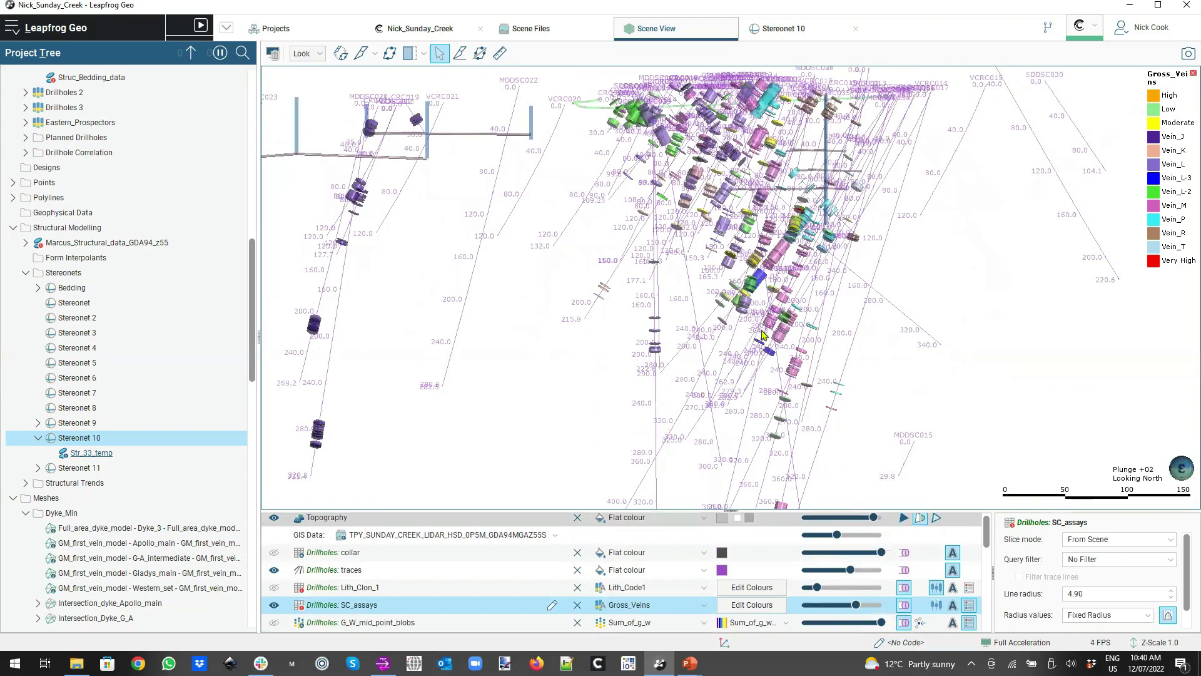
pyautogui.moveTo(782, 328); pyautogui.dragTo(786, 328, button='middle')
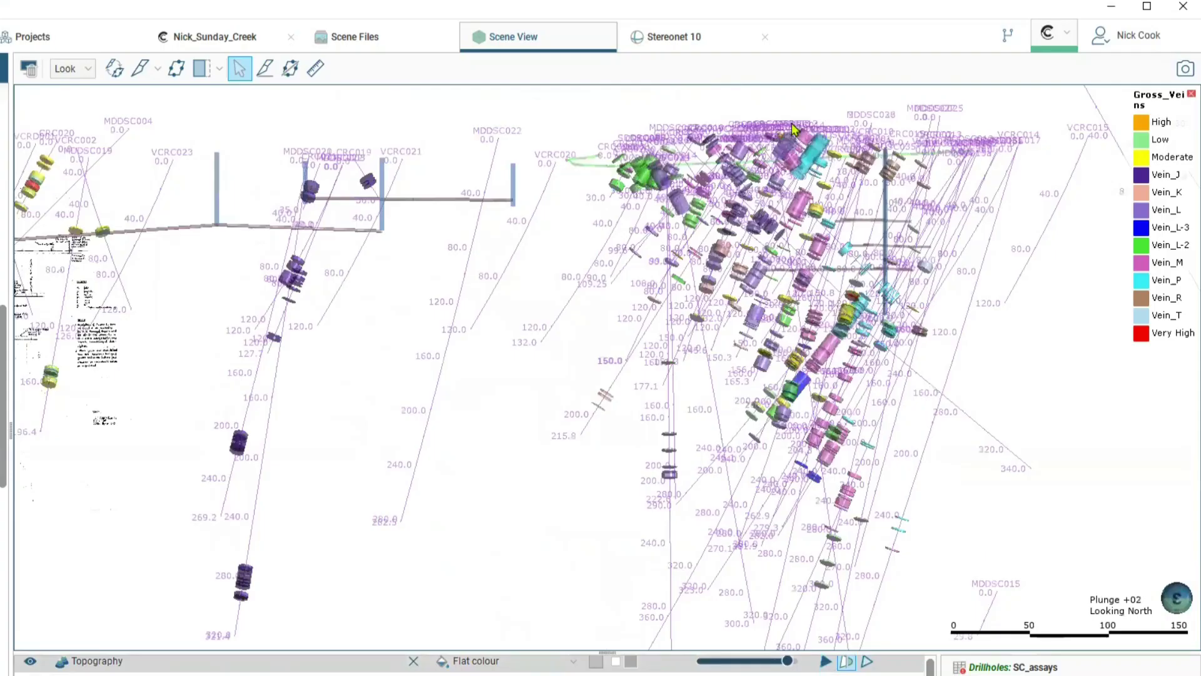
pyautogui.moveTo(885, 229); pyautogui.dragTo(925, 225, button='middle')
pyautogui.moveTo(851, 287); pyautogui.dragTo(857, 286, button='middle')
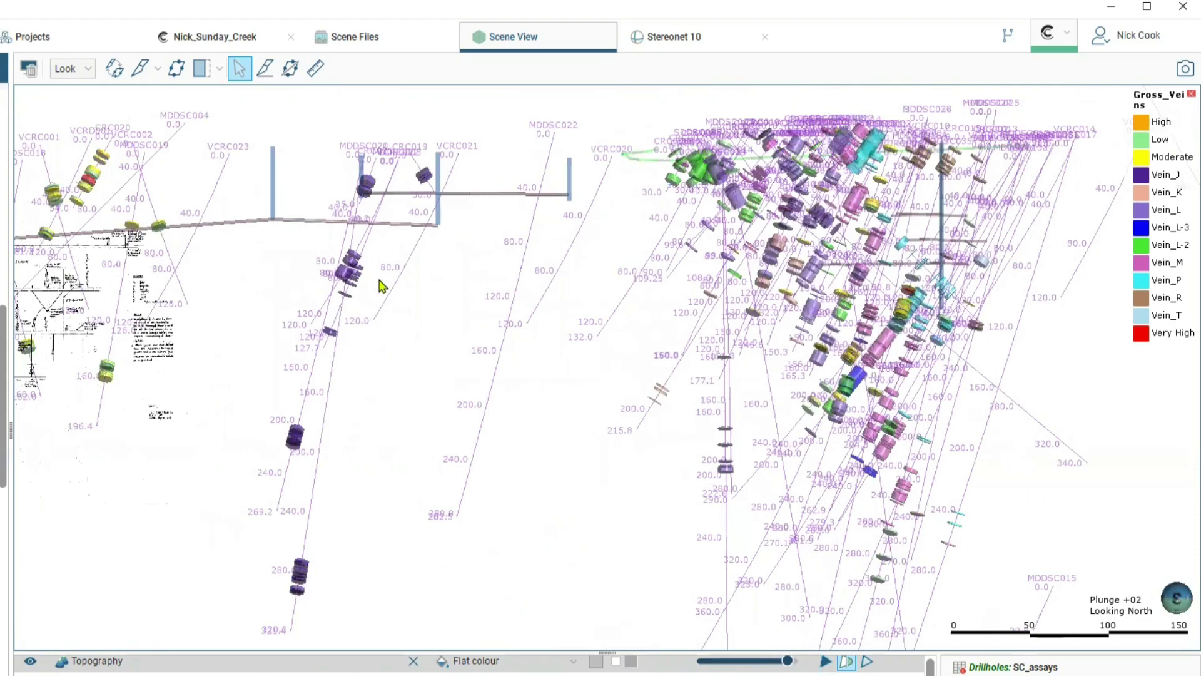
pyautogui.moveTo(455, 318); pyautogui.dragTo(519, 331, button='middle')
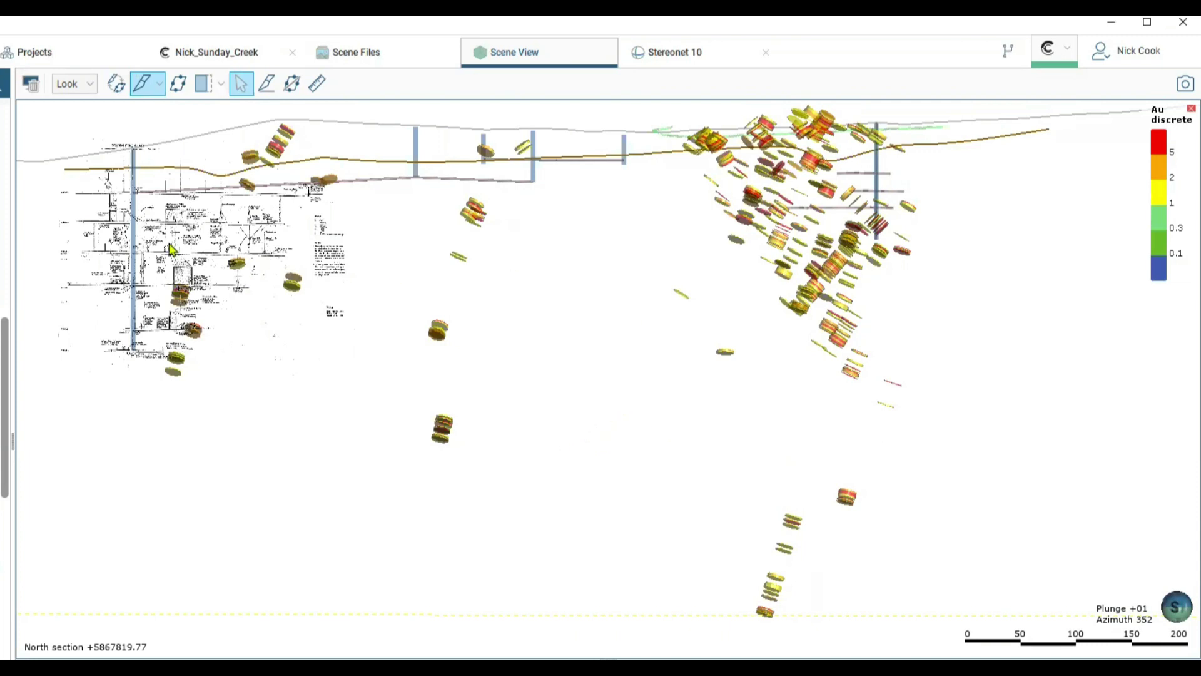
pyautogui.click(316, 86)
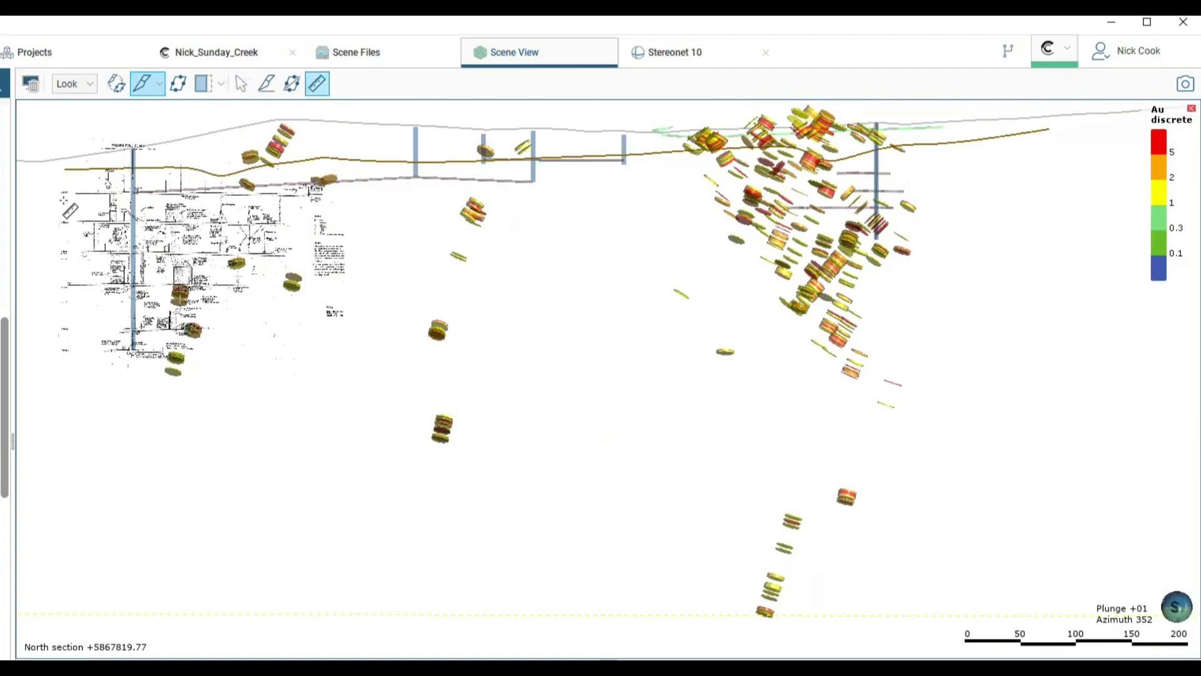
pyautogui.moveTo(64, 169); pyautogui.dragTo(890, 178)
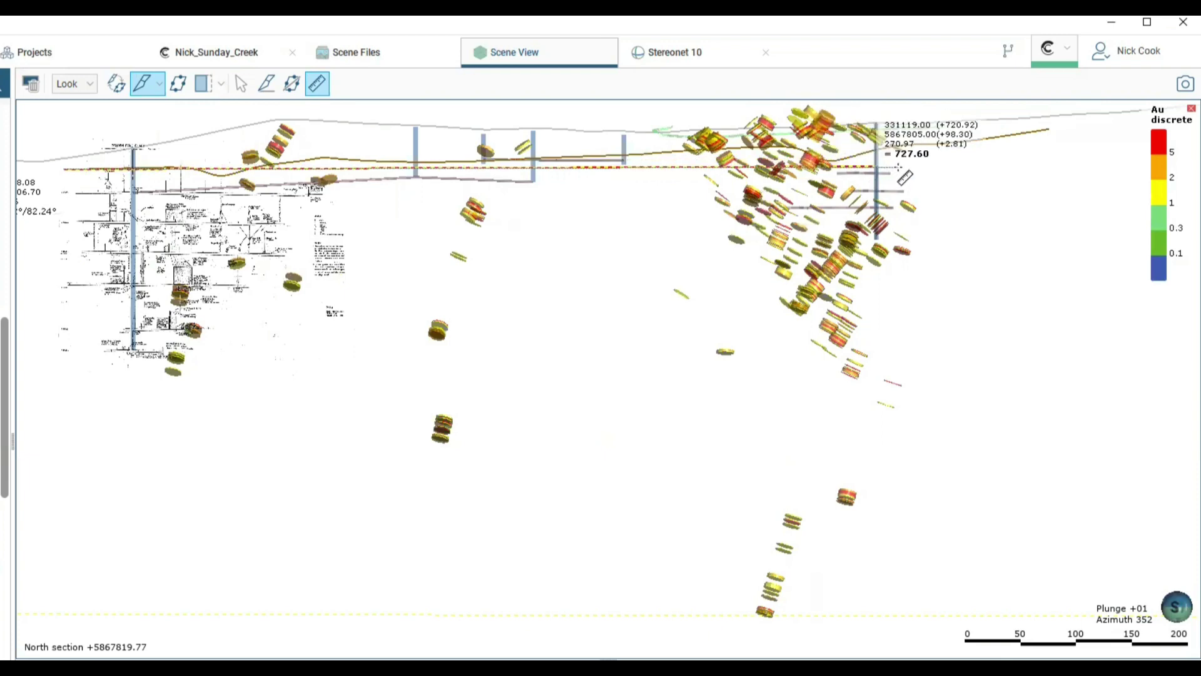
pyautogui.press('Escape')
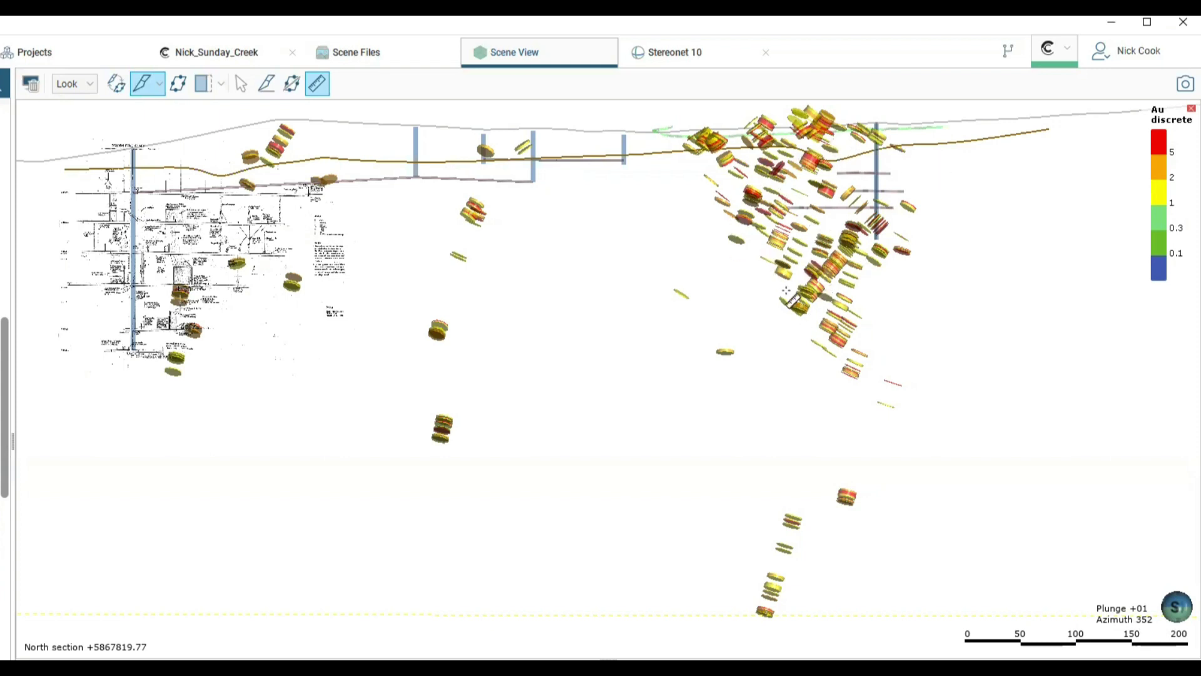
pyautogui.click(241, 83)
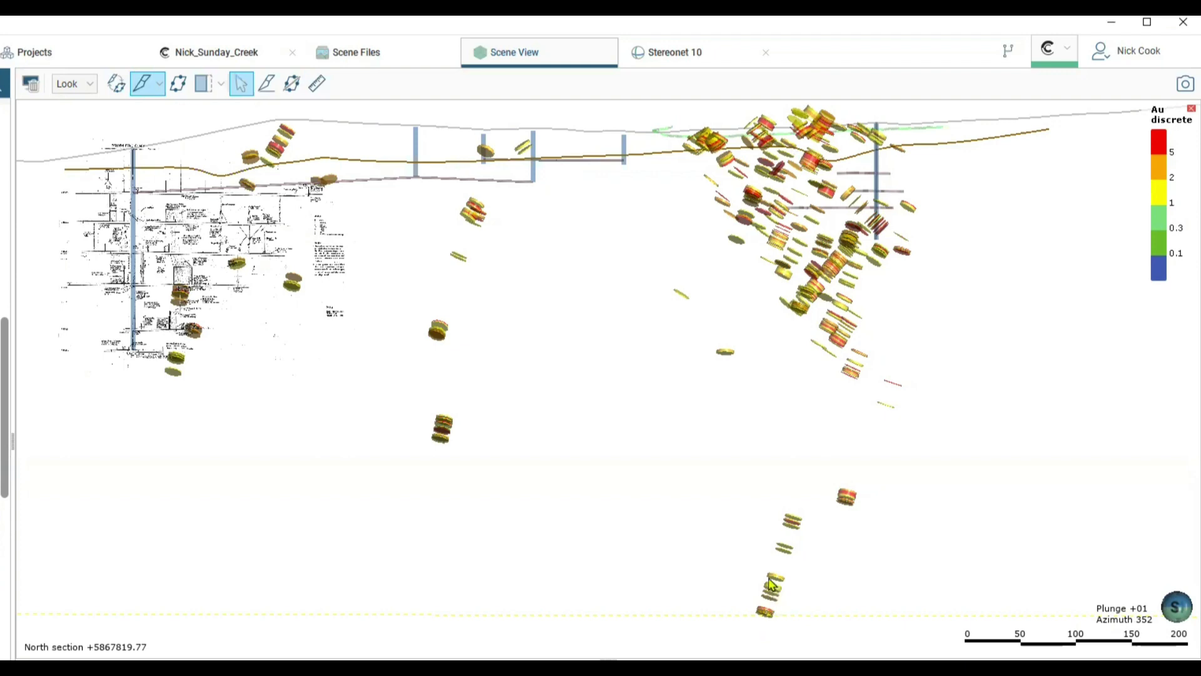
pyautogui.click(317, 84)
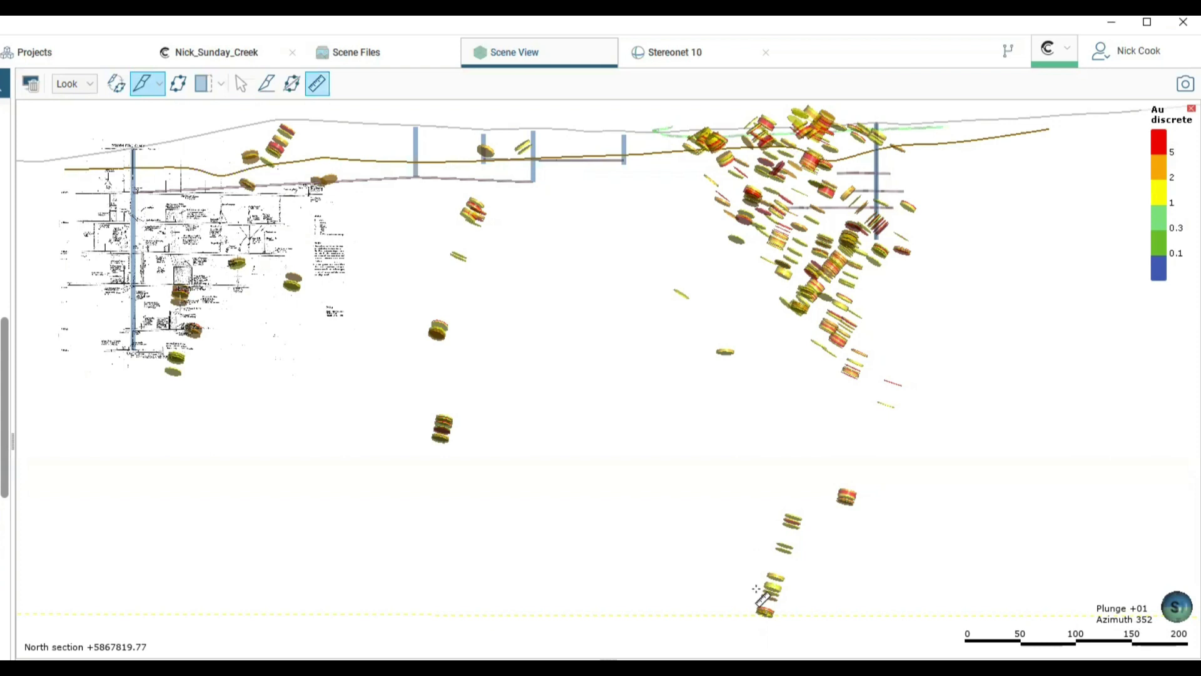
pyautogui.moveTo(732, 131); pyautogui.dragTo(764, 610)
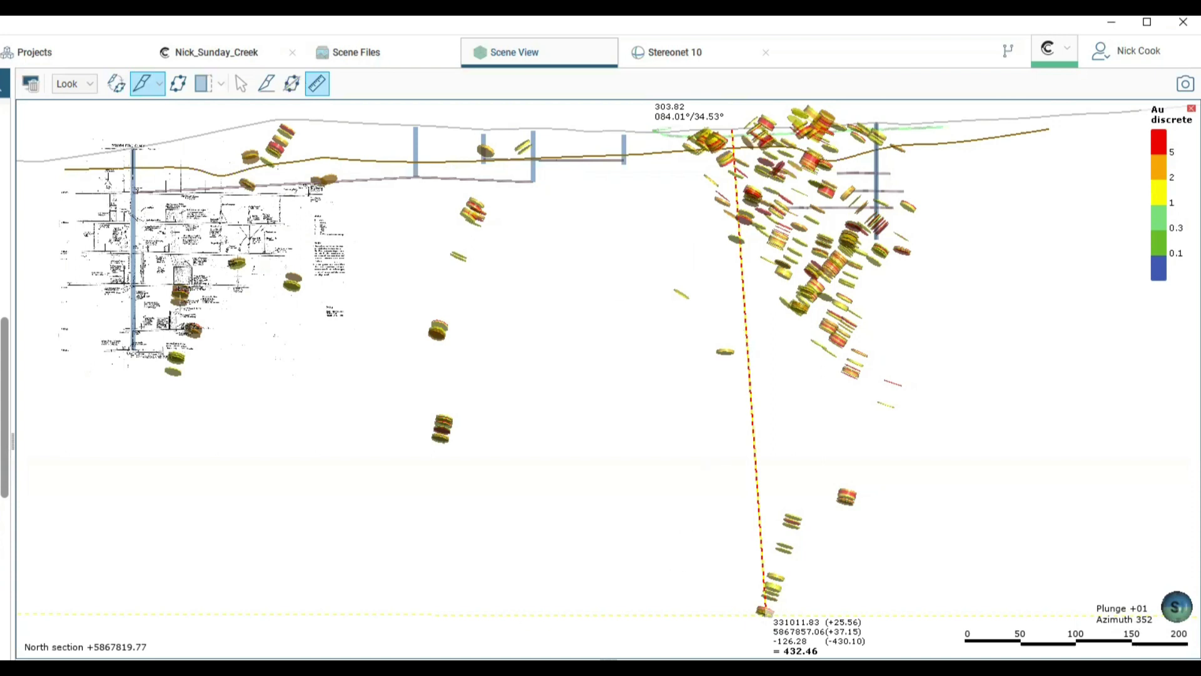
pyautogui.click(690, 644)
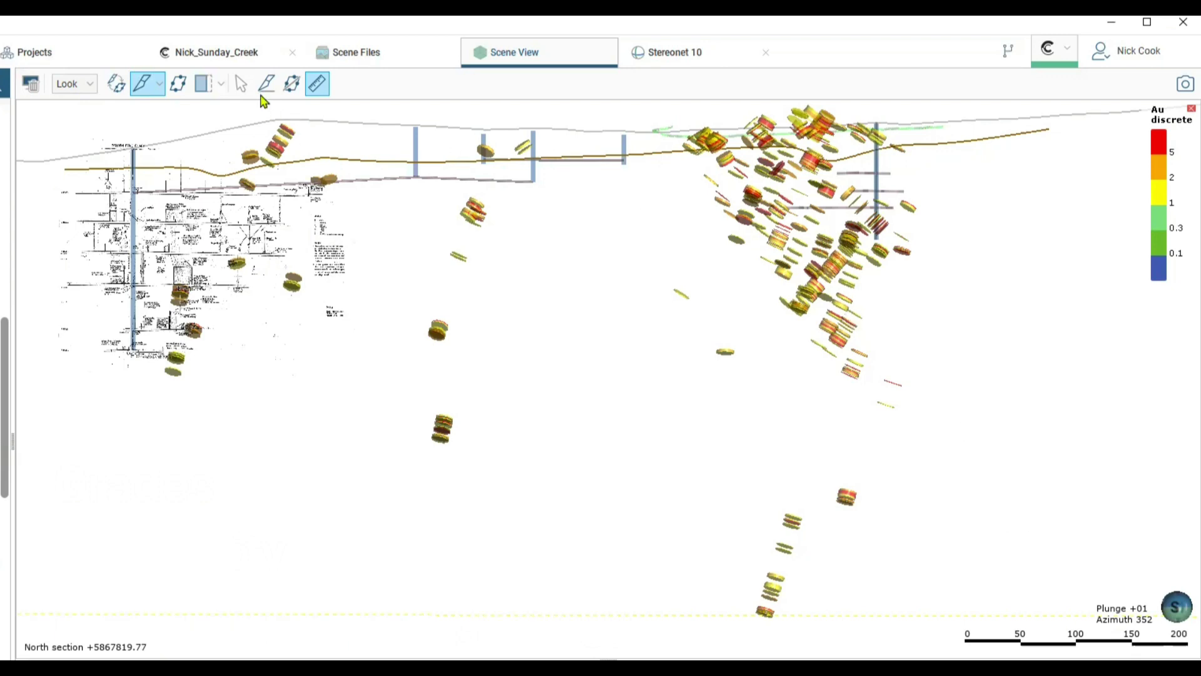
# Step: Inspect the details of the deep high-grade gold interval, then close them
pyautogui.click(241, 83)
pyautogui.click(848, 497)
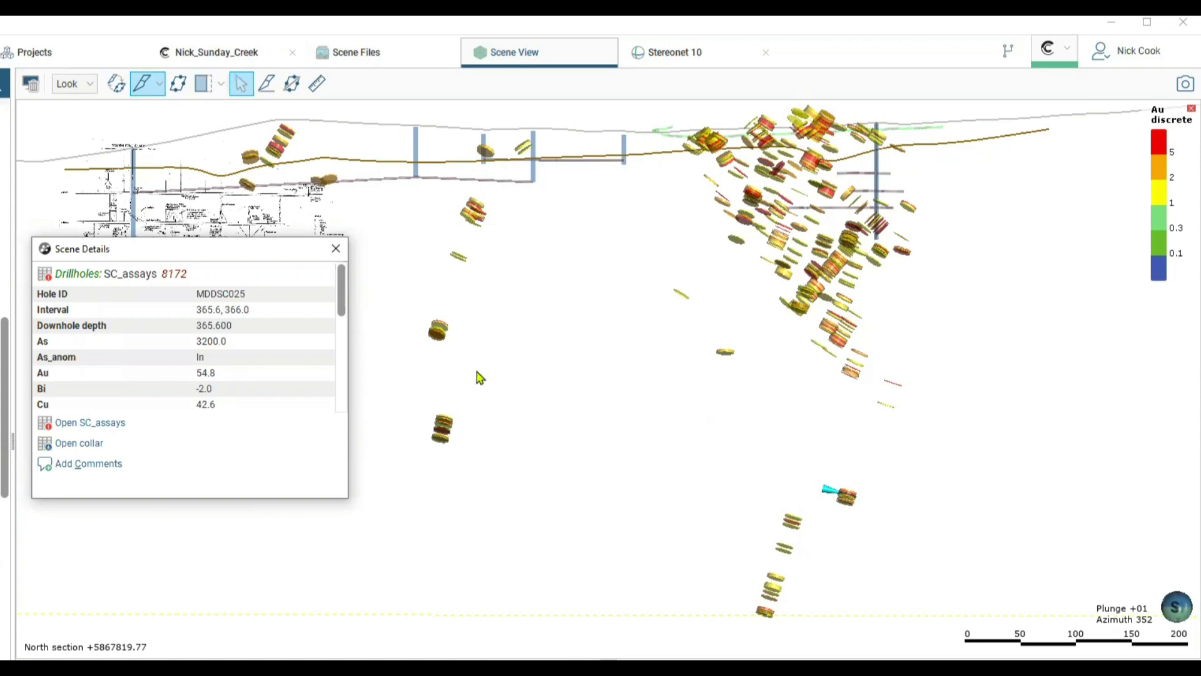
pyautogui.click(336, 253)
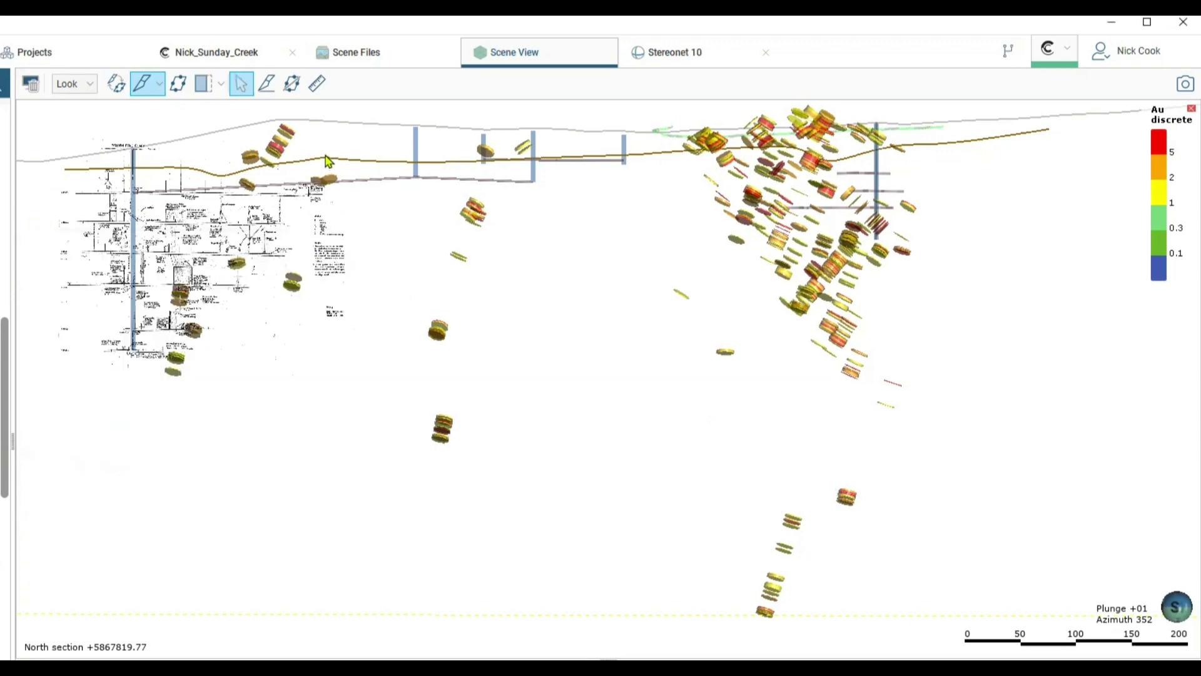
# Step: Measure the distance from the lower sample to a nearby intercept, then clear it and return to selecting
pyautogui.click(318, 85)
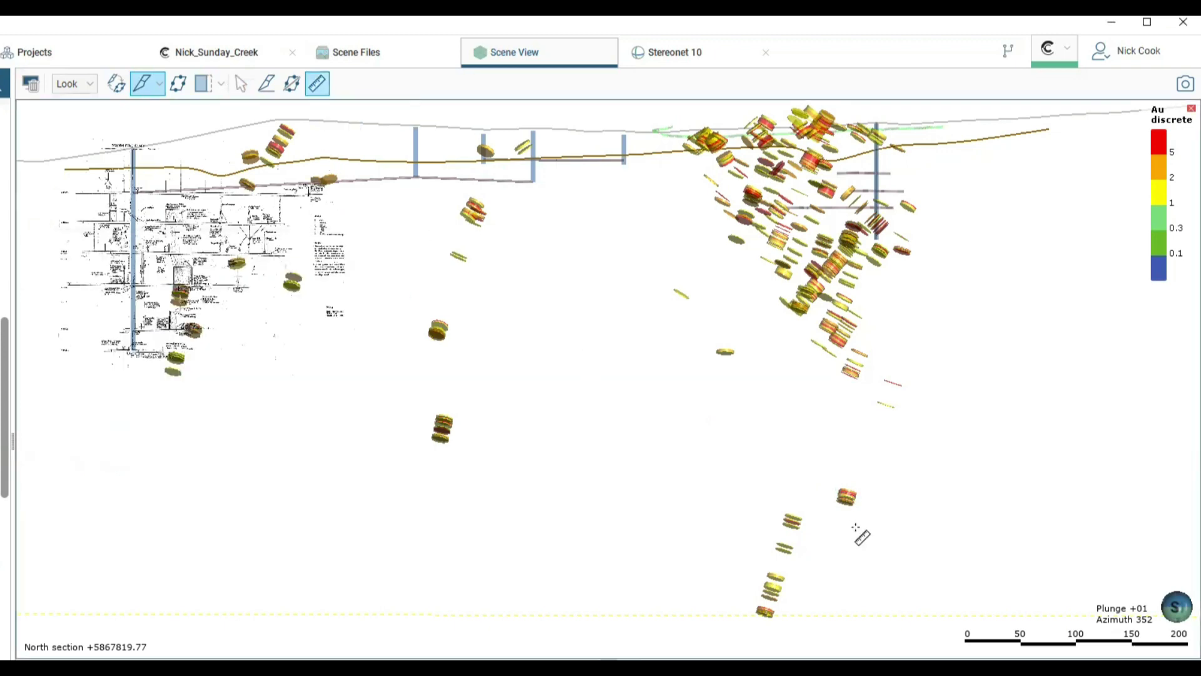
pyautogui.moveTo(792, 520); pyautogui.dragTo(443, 432)
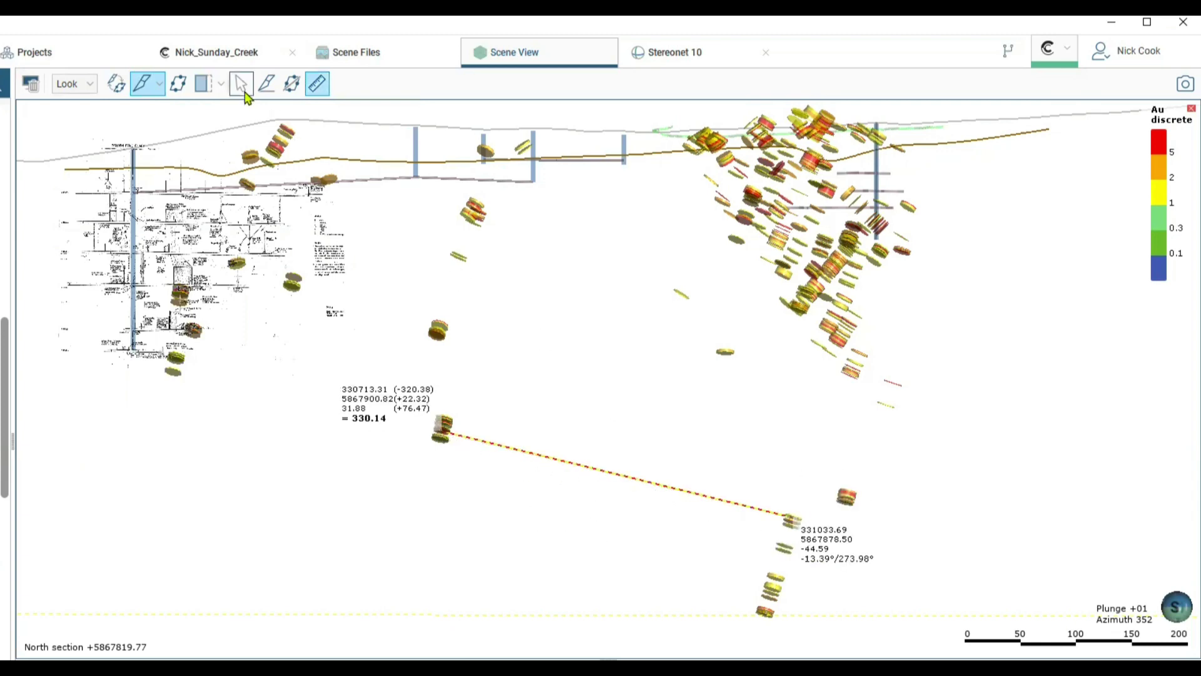
pyautogui.click(408, 657)
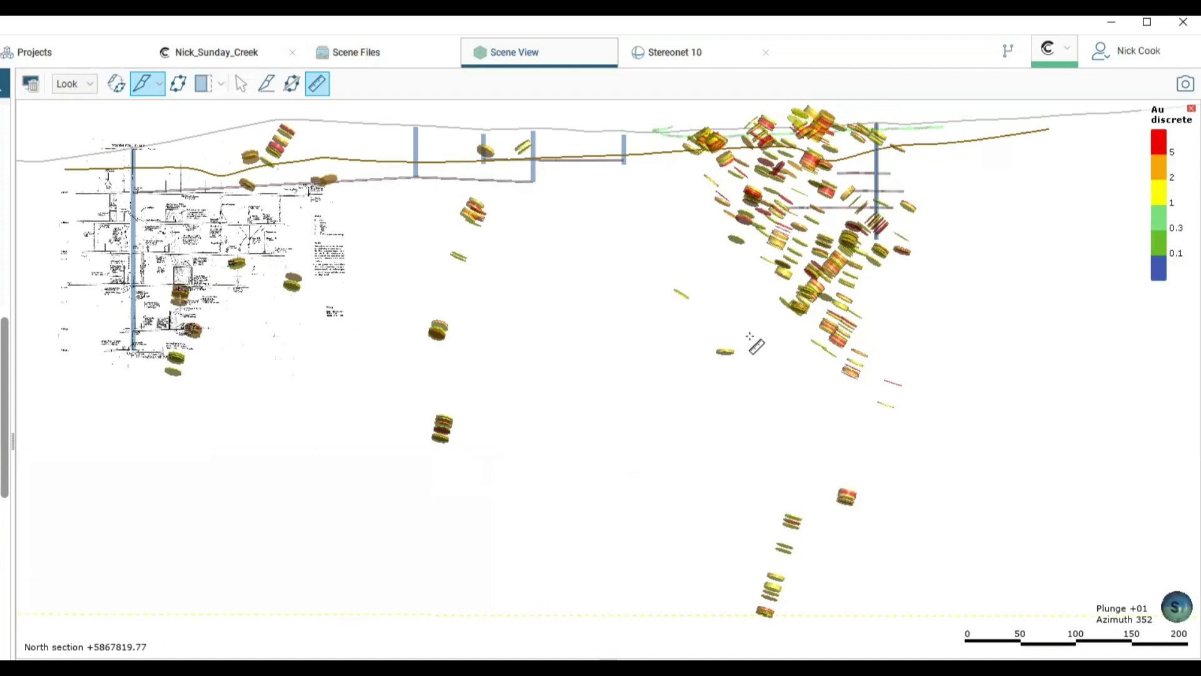
pyautogui.click(240, 86)
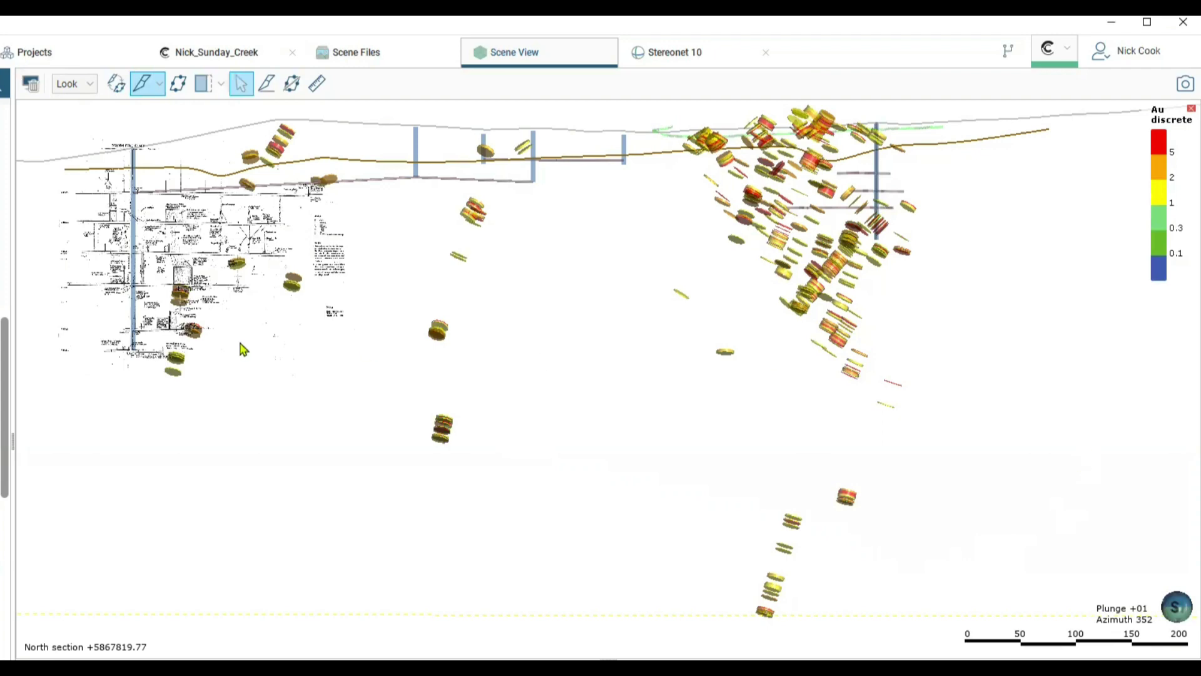
# Step: Capture the whole long section view and trace the four eastern vein shoots in red
pyautogui.press('Print')
pyautogui.moveTo(27, 96)
pyautogui.mouseDown()
pyautogui.moveTo(599, 254)
pyautogui.moveTo(920, 423)
pyautogui.moveTo(1182, 638)
pyautogui.moveTo(1172, 654)
pyautogui.mouseUp()
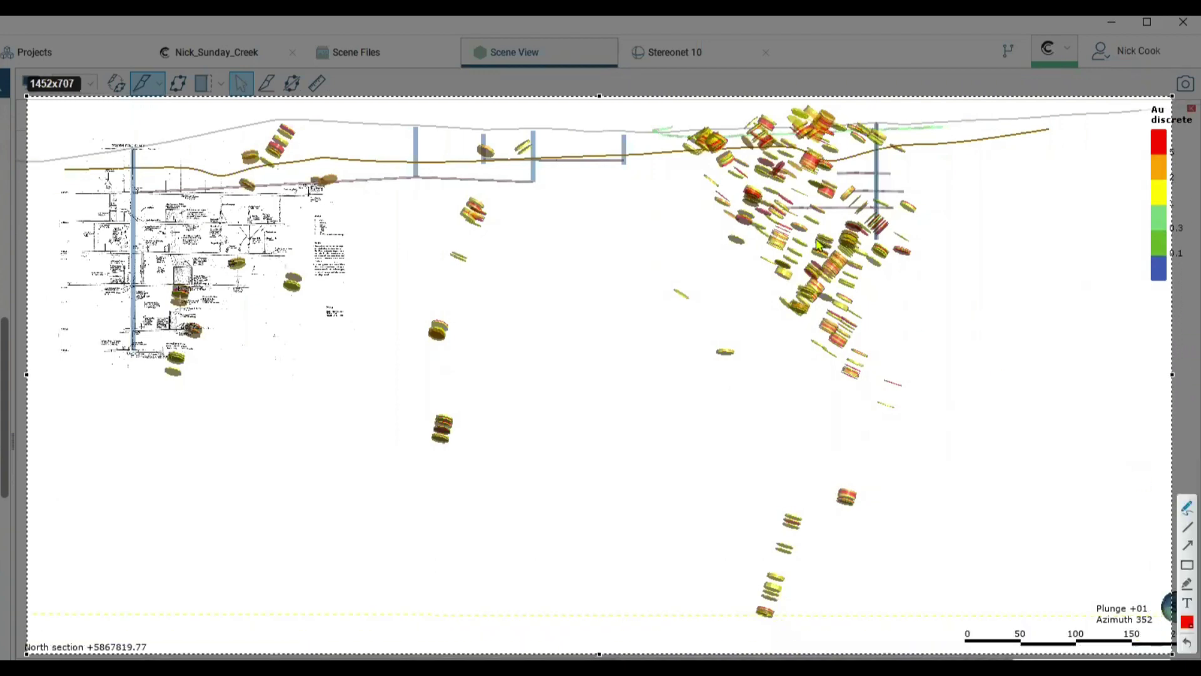
pyautogui.moveTo(683, 134); pyautogui.dragTo(770, 302)
pyautogui.moveTo(739, 143); pyautogui.dragTo(805, 244)
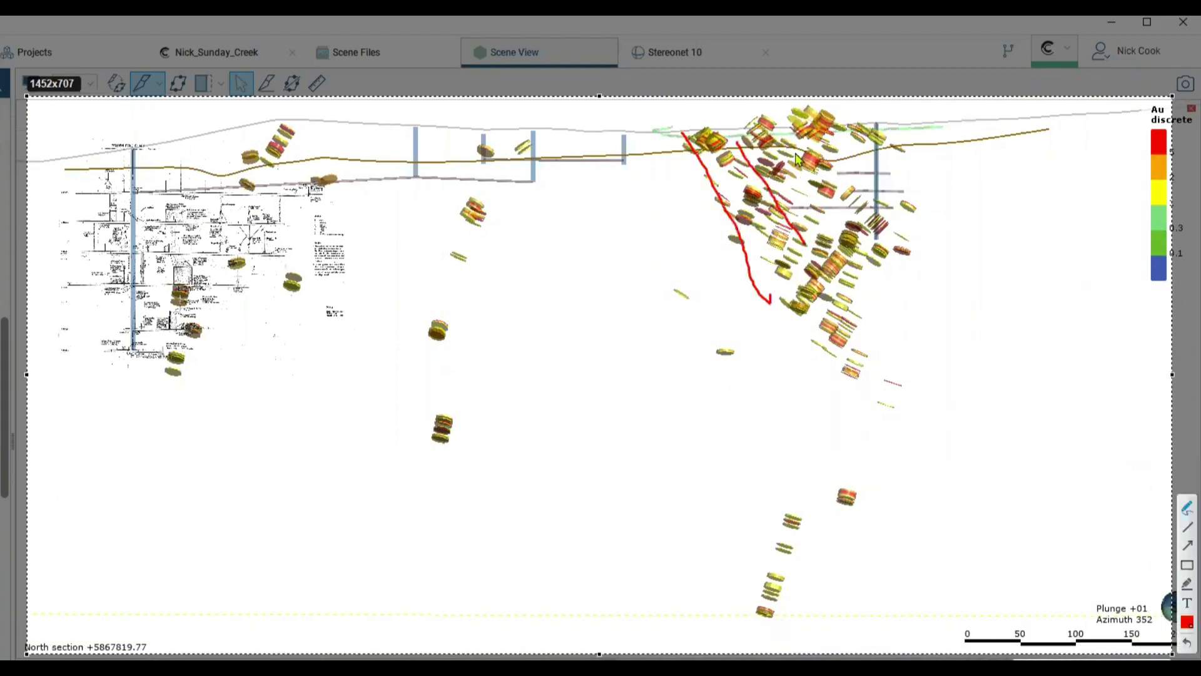
pyautogui.moveTo(794, 146); pyautogui.dragTo(834, 216)
pyautogui.moveTo(828, 133); pyautogui.dragTo(910, 254)
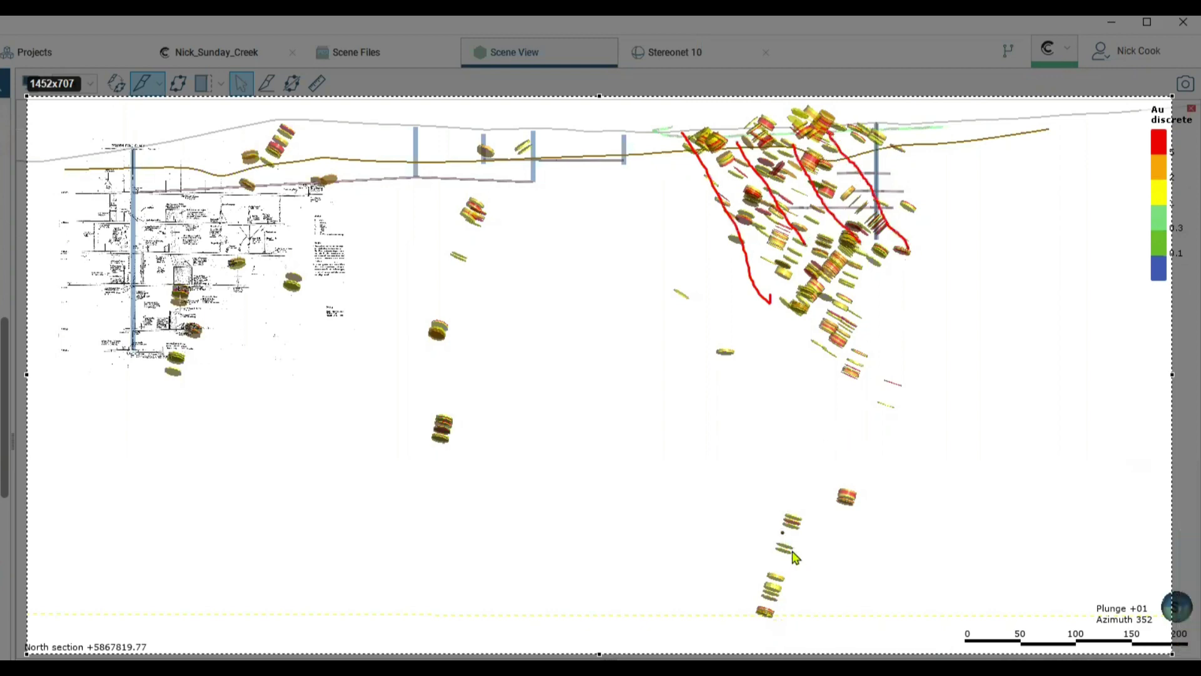
# Step: Mark the shoots near the deepest intercepts and extend their trends downward with red dashes
pyautogui.moveTo(782, 532); pyautogui.dragTo(817, 587)
pyautogui.moveTo(737, 592); pyautogui.dragTo(769, 628)
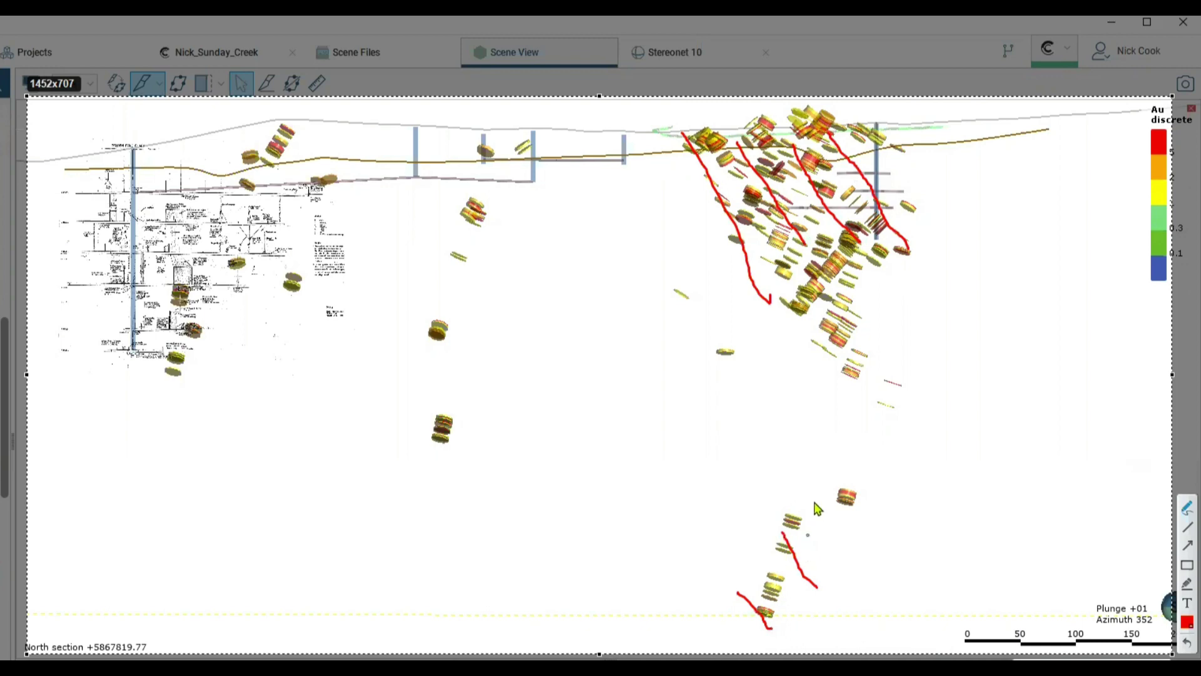
pyautogui.moveTo(819, 488); pyautogui.dragTo(851, 513)
pyautogui.moveTo(832, 467); pyautogui.dragTo(849, 488)
pyautogui.moveTo(838, 283); pyautogui.dragTo(840, 301)
pyautogui.moveTo(843, 327); pyautogui.dragTo(847, 342)
pyautogui.moveTo(856, 370); pyautogui.dragTo(860, 424)
pyautogui.moveTo(861, 436); pyautogui.dragTo(861, 467)
pyautogui.moveTo(866, 479); pyautogui.dragTo(868, 493)
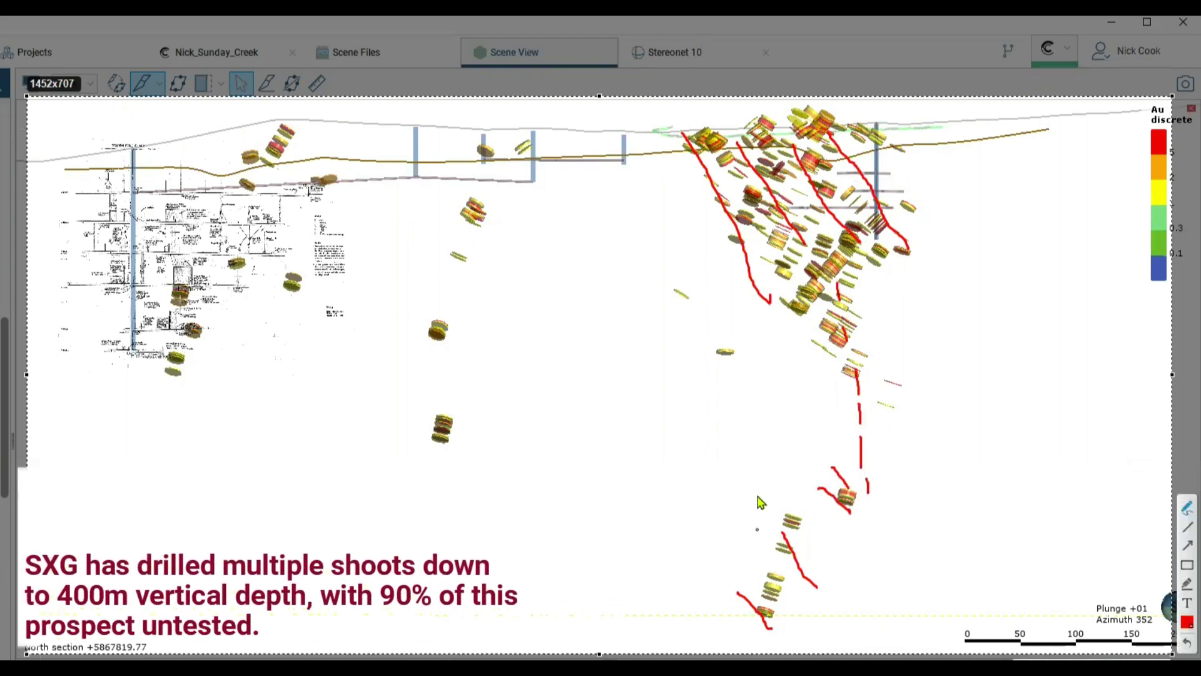
pyautogui.moveTo(759, 494); pyautogui.dragTo(766, 541)
pyautogui.moveTo(769, 554); pyautogui.dragTo(770, 567)
# Step: Trace the central shoots and the western shoots over the scanned historic plan
pyautogui.moveTo(460, 143); pyautogui.dragTo(432, 383)
pyautogui.moveTo(433, 444); pyautogui.dragTo(428, 473)
pyautogui.moveTo(510, 134); pyautogui.dragTo(469, 441)
pyautogui.moveTo(151, 199); pyautogui.dragTo(173, 424)
pyautogui.moveTo(196, 216); pyautogui.dragTo(196, 375)
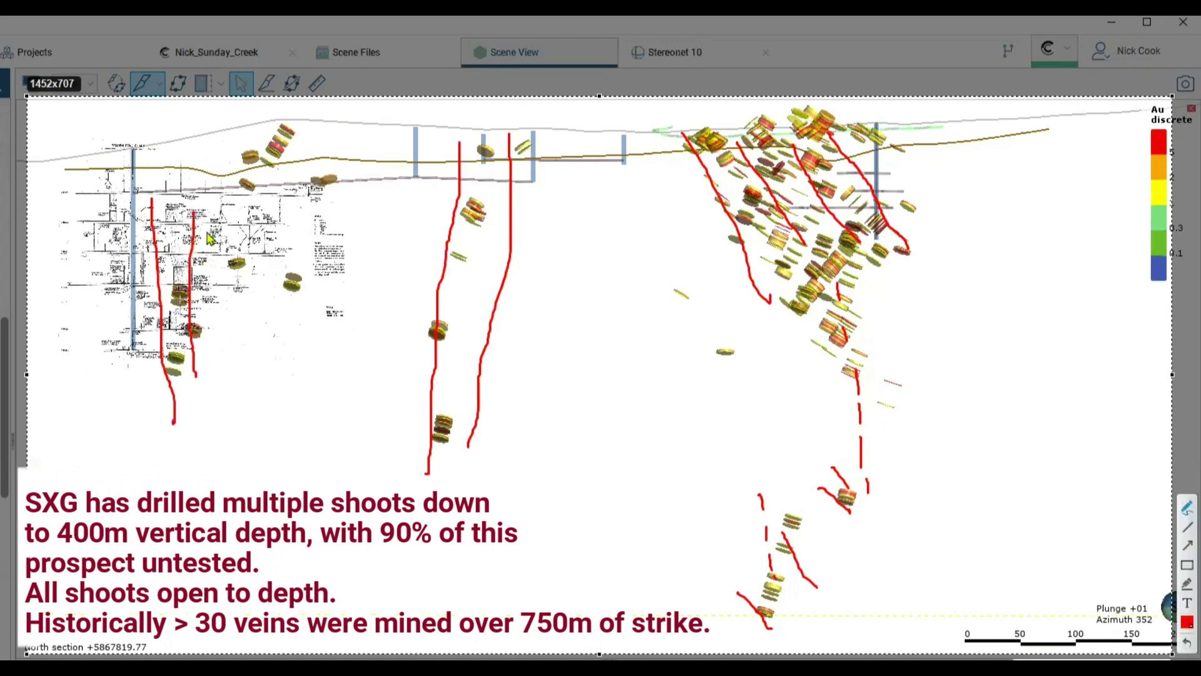
pyautogui.moveTo(215, 226)
pyautogui.mouseDown()
pyautogui.moveTo(232, 263)
pyautogui.moveTo(256, 256)
pyautogui.mouseUp()
pyautogui.moveTo(259, 161); pyautogui.dragTo(303, 276)
pyautogui.moveTo(292, 145); pyautogui.dragTo(313, 186)
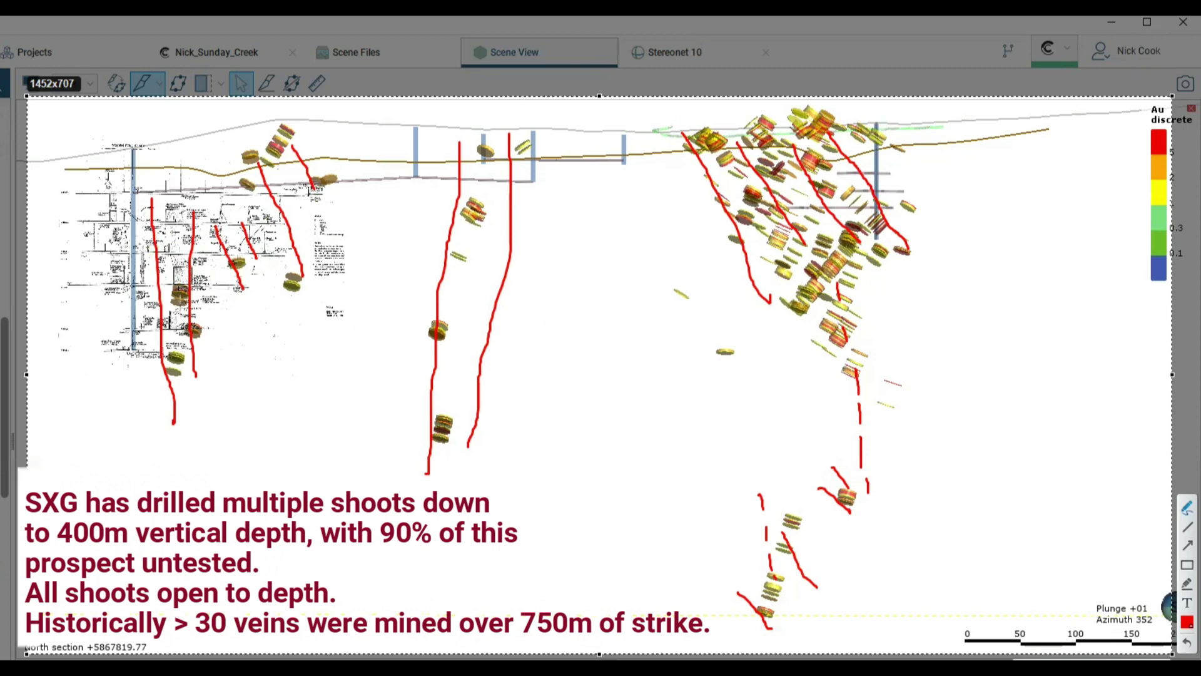
# Step: Dismiss the annotated capture and zoom out to a plan view of the LiDAR terrain
pyautogui.press('Escape')
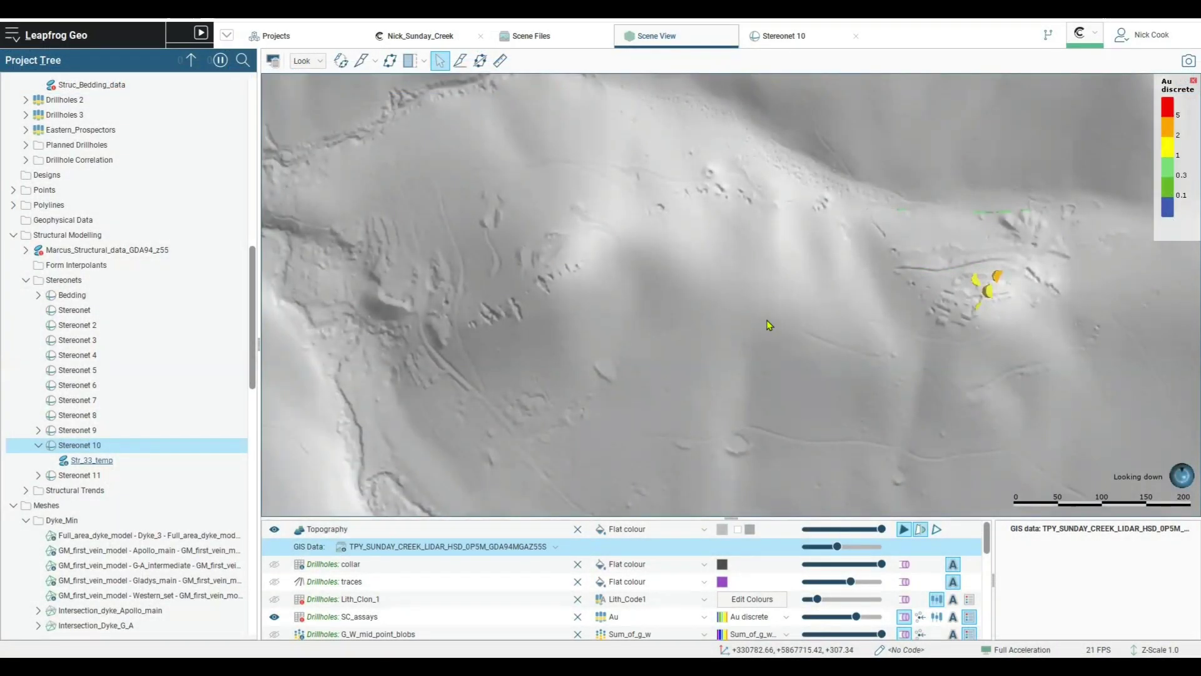
pyautogui.scroll(-3, 883, 291)
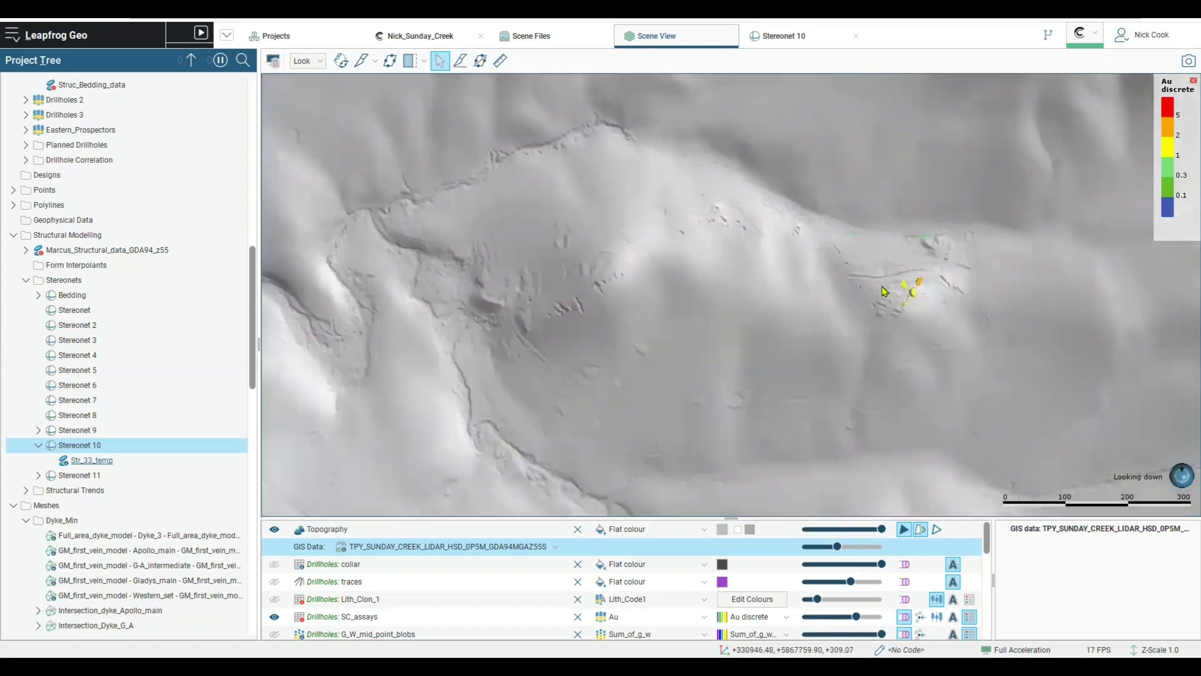
pyautogui.scroll(-2, 877, 294)
pyautogui.scroll(-3, 877, 293)
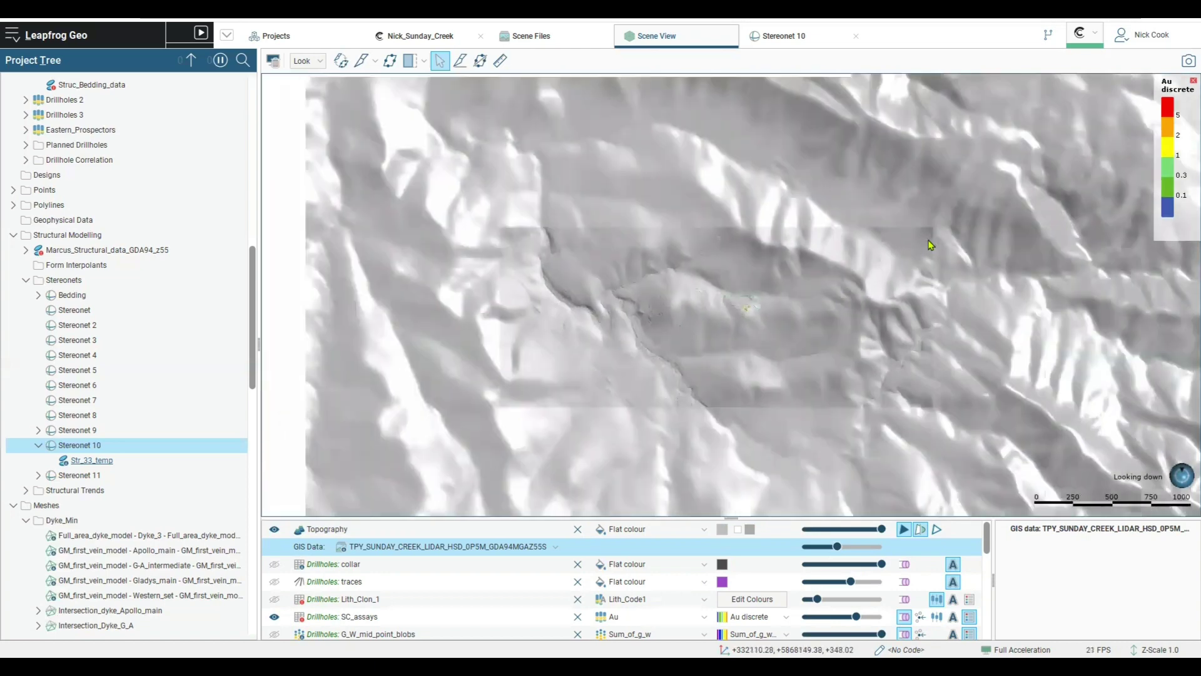
# Step: Pan and zoom the terrain view to frame the drilled area and all 20211018_Soils_points lines
pyautogui.moveTo(929, 241); pyautogui.dragTo(766, 299, button='middle')
pyautogui.scroll(-8, 455, 593)
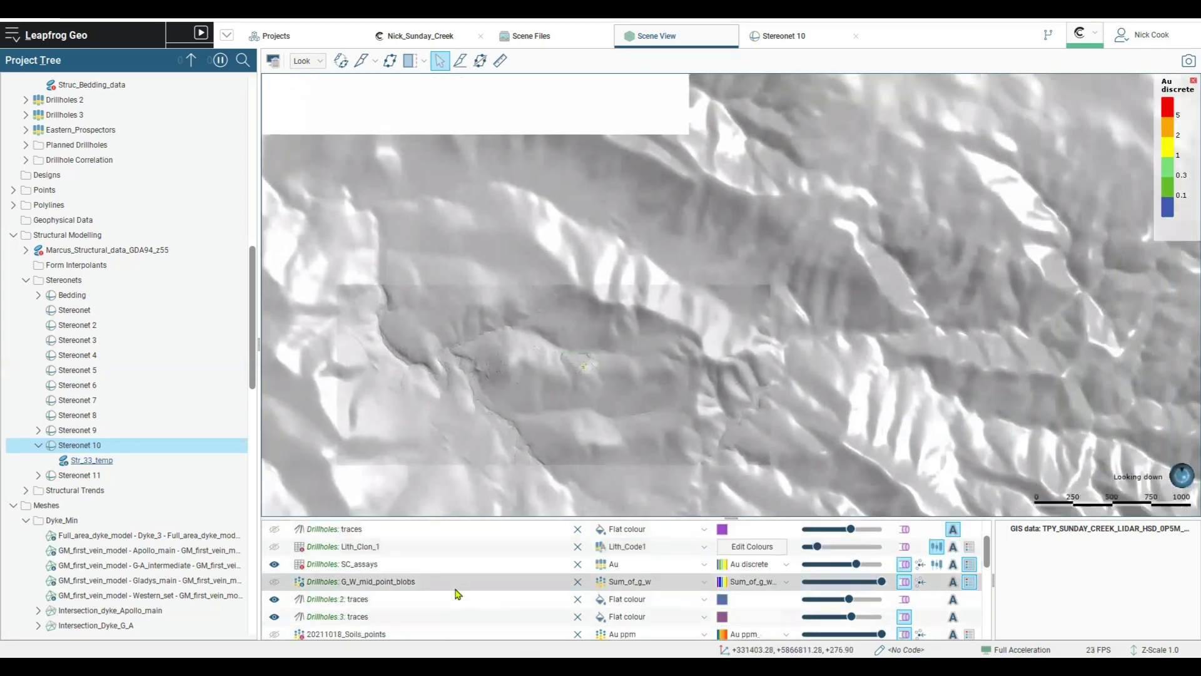
pyautogui.scroll(-1, 432, 582)
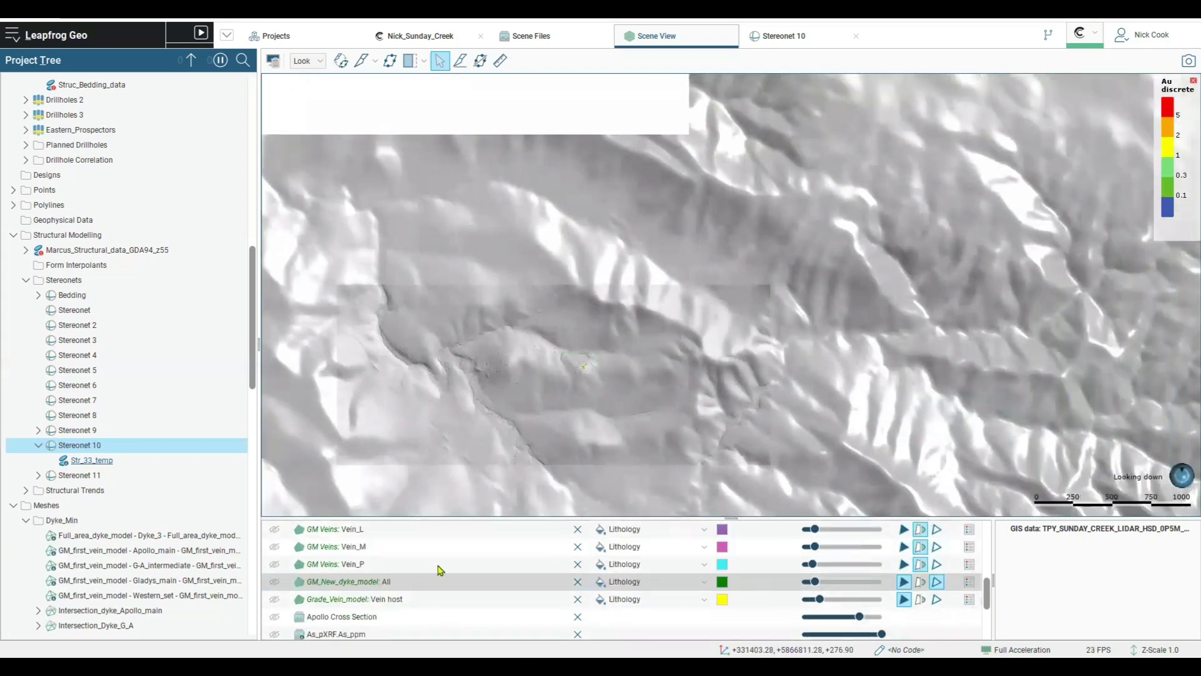
pyautogui.scroll(2, 441, 570)
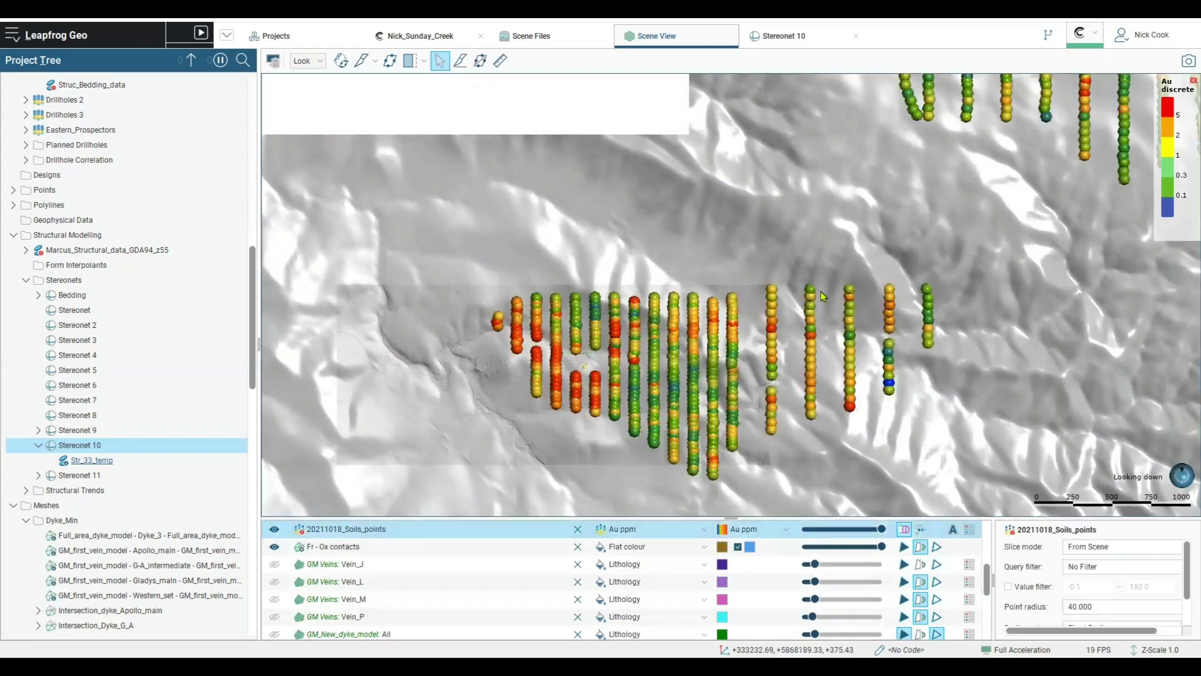
pyautogui.moveTo(945, 238); pyautogui.dragTo(836, 289, button='middle')
pyautogui.scroll(-2, 832, 272)
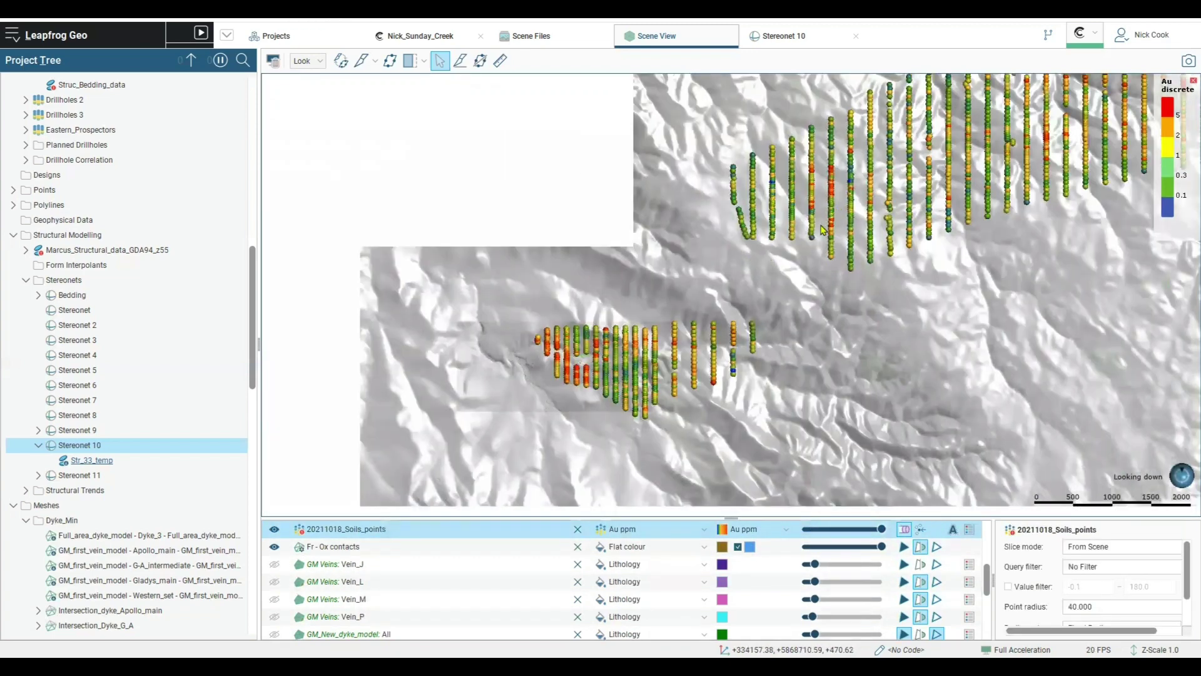
pyautogui.moveTo(1088, 177); pyautogui.dragTo(855, 284, button='middle')
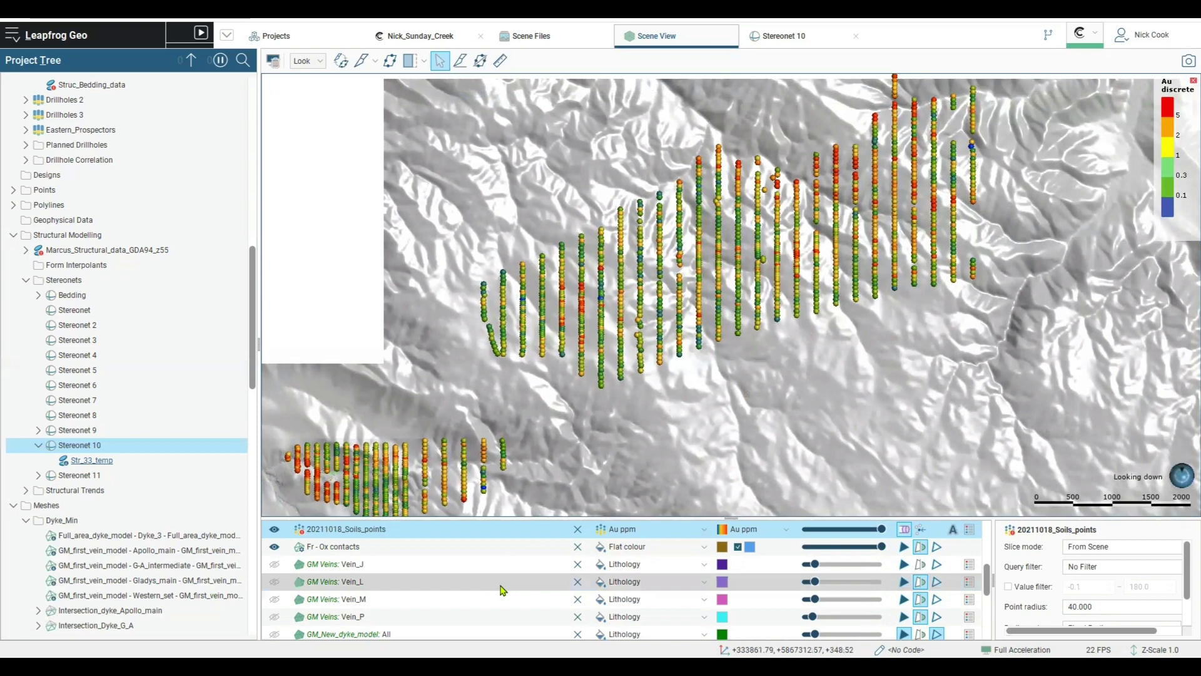
pyautogui.scroll(5, 504, 589)
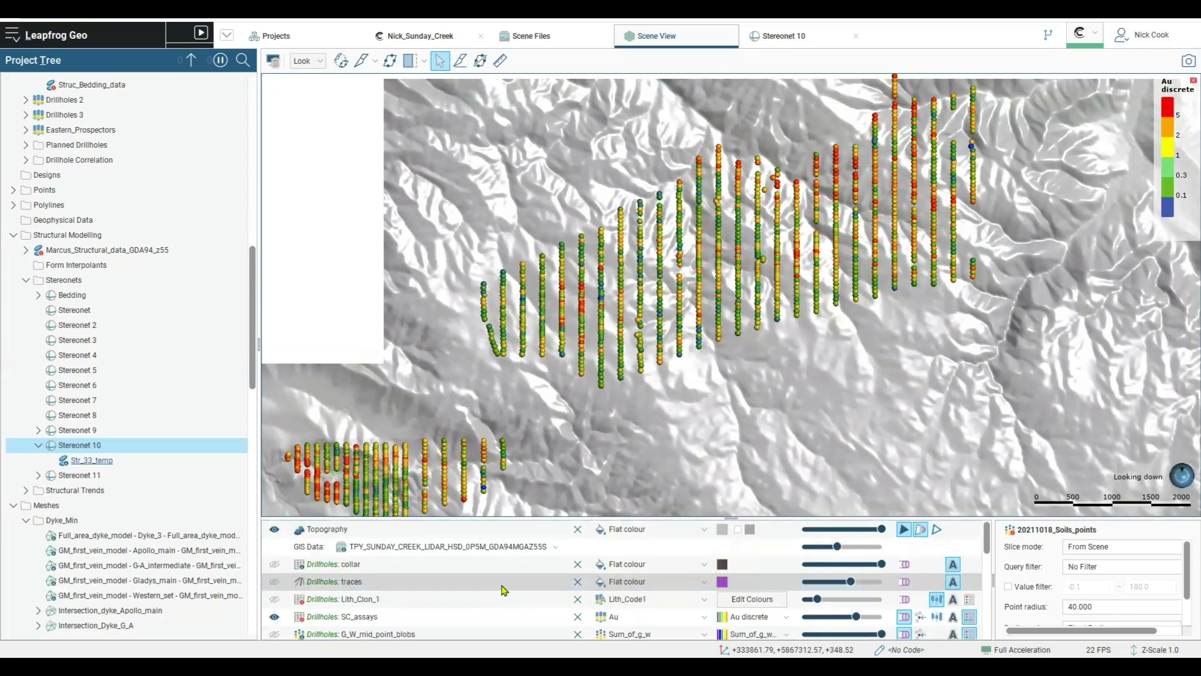
# Step: Drape the 20210906_Soils_Au.Au_ppm grid from Maps and Photos over the topography
pyautogui.click(555, 548)
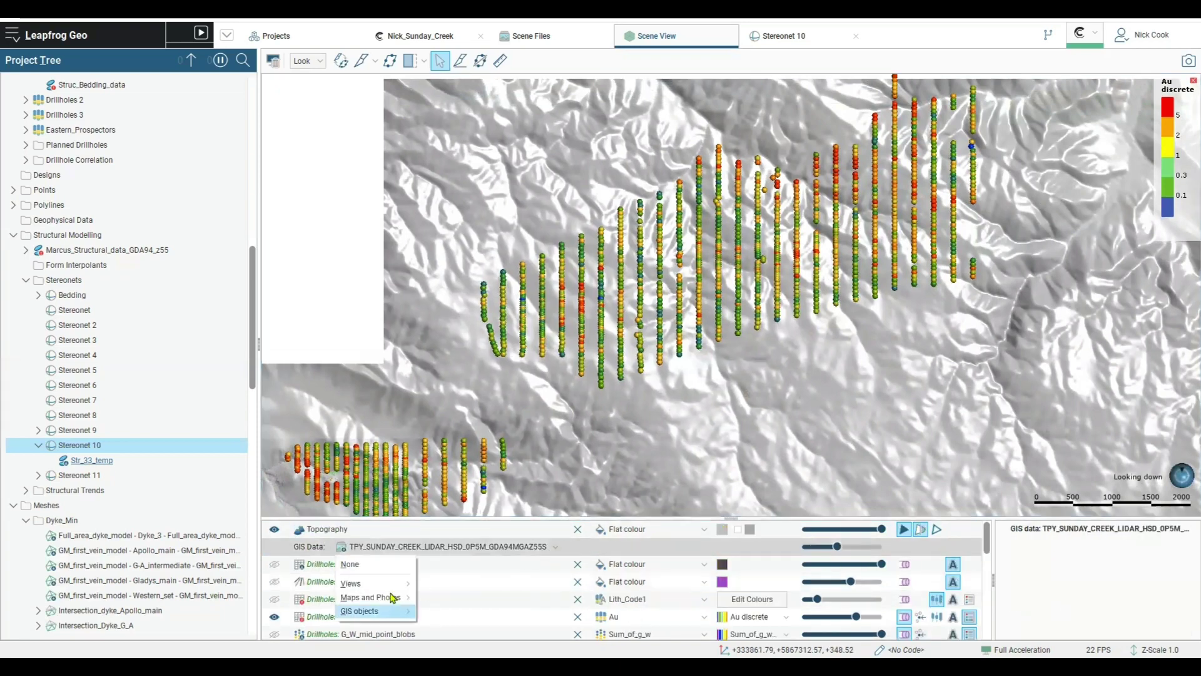
pyautogui.moveTo(394, 596)
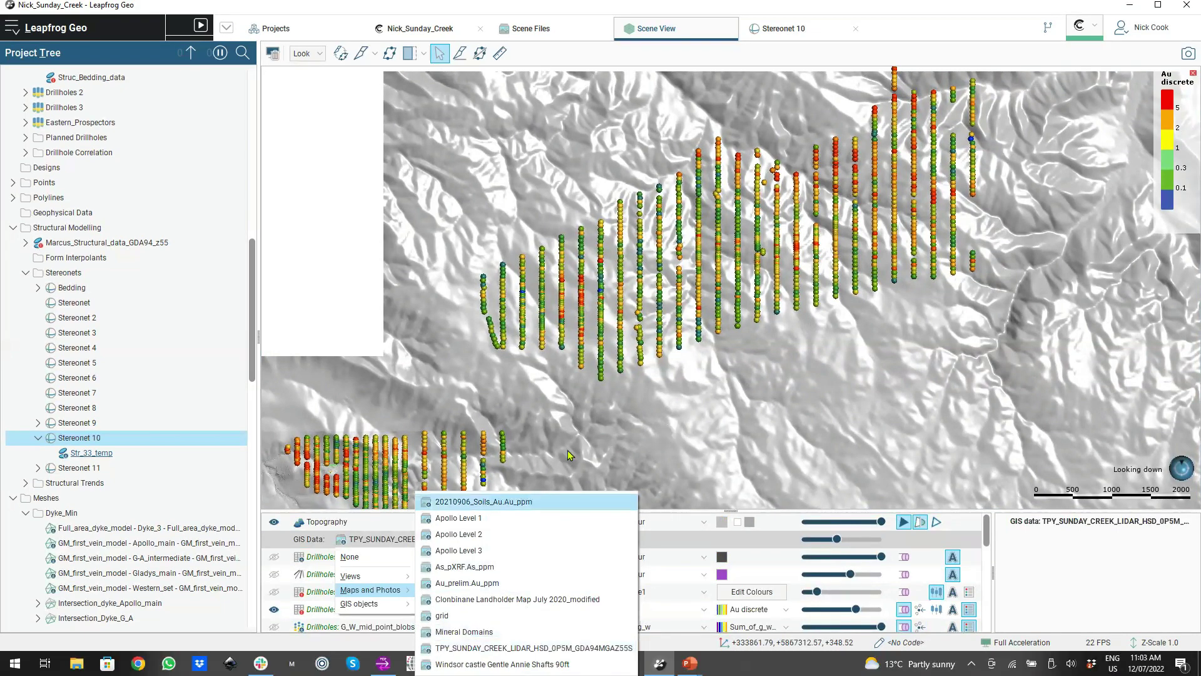
pyautogui.click(451, 507)
# Step: Hide the 20211018_Soils_points layer and recentre the map on the gold anomalies
pyautogui.scroll(-2, 327, 598)
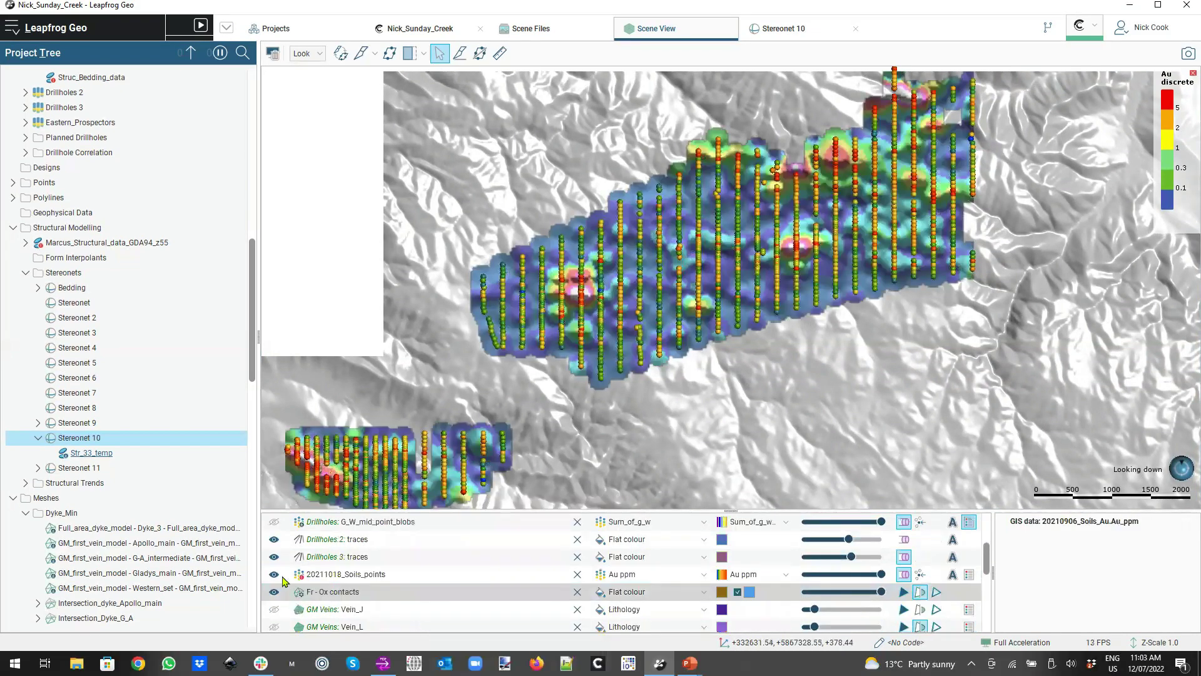
pyautogui.click(274, 574)
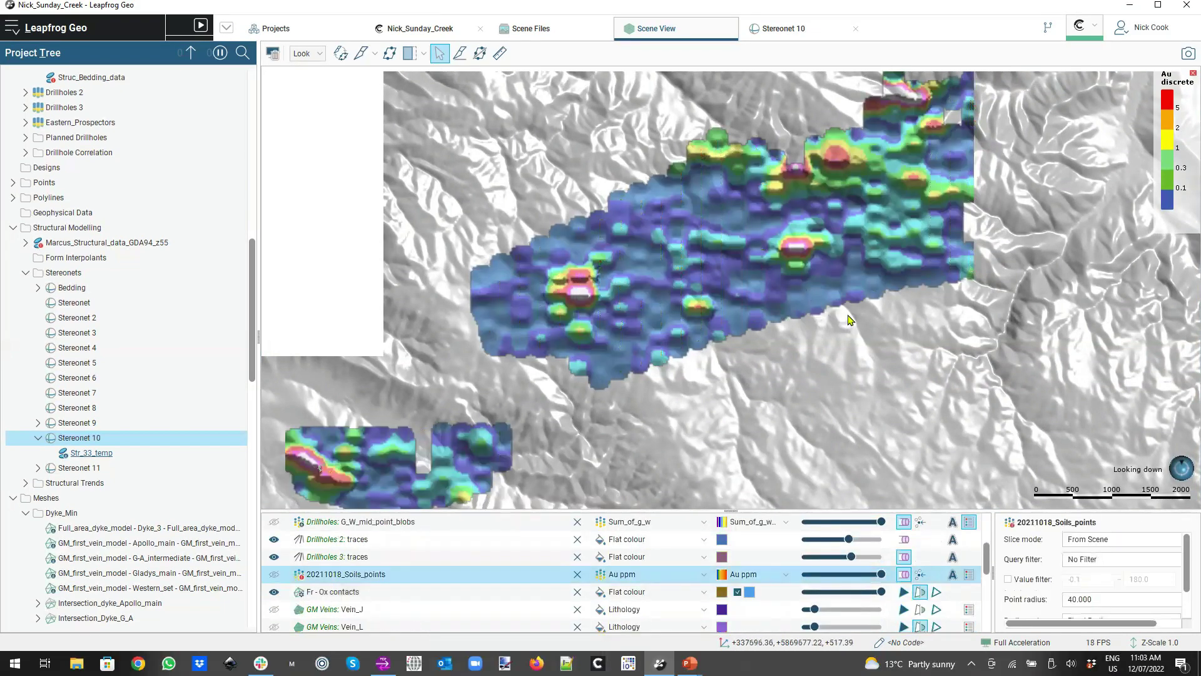
pyautogui.moveTo(884, 332); pyautogui.dragTo(929, 346, button='middle')
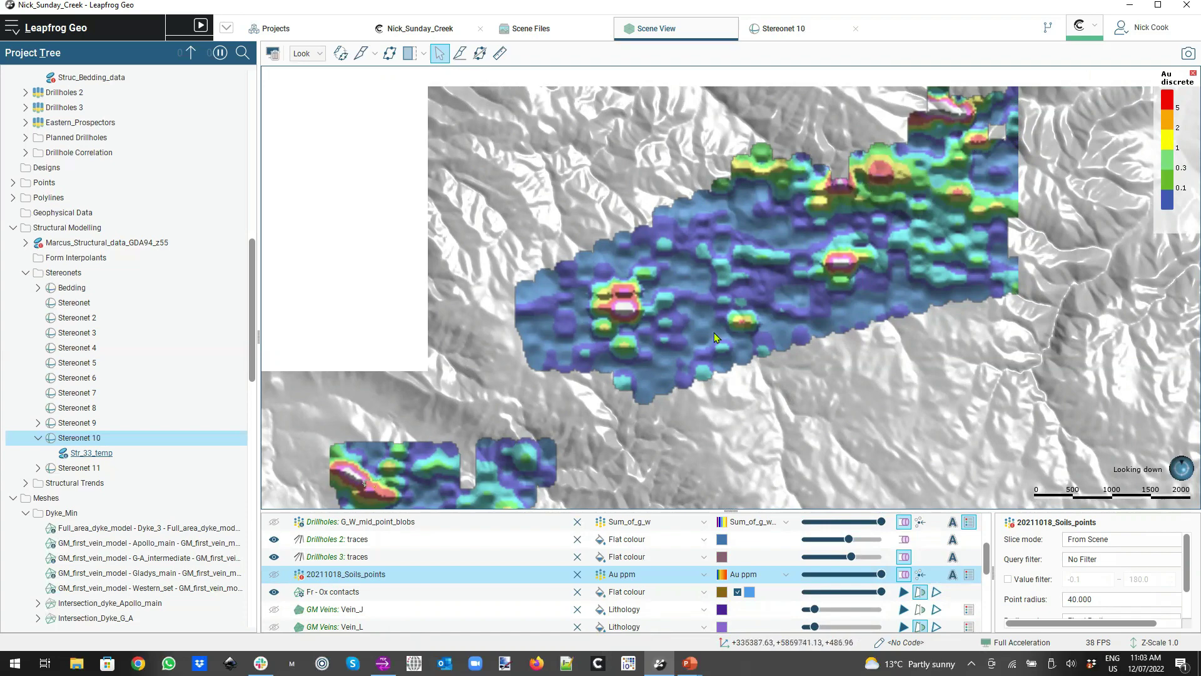
pyautogui.scroll(-5, 726, 329)
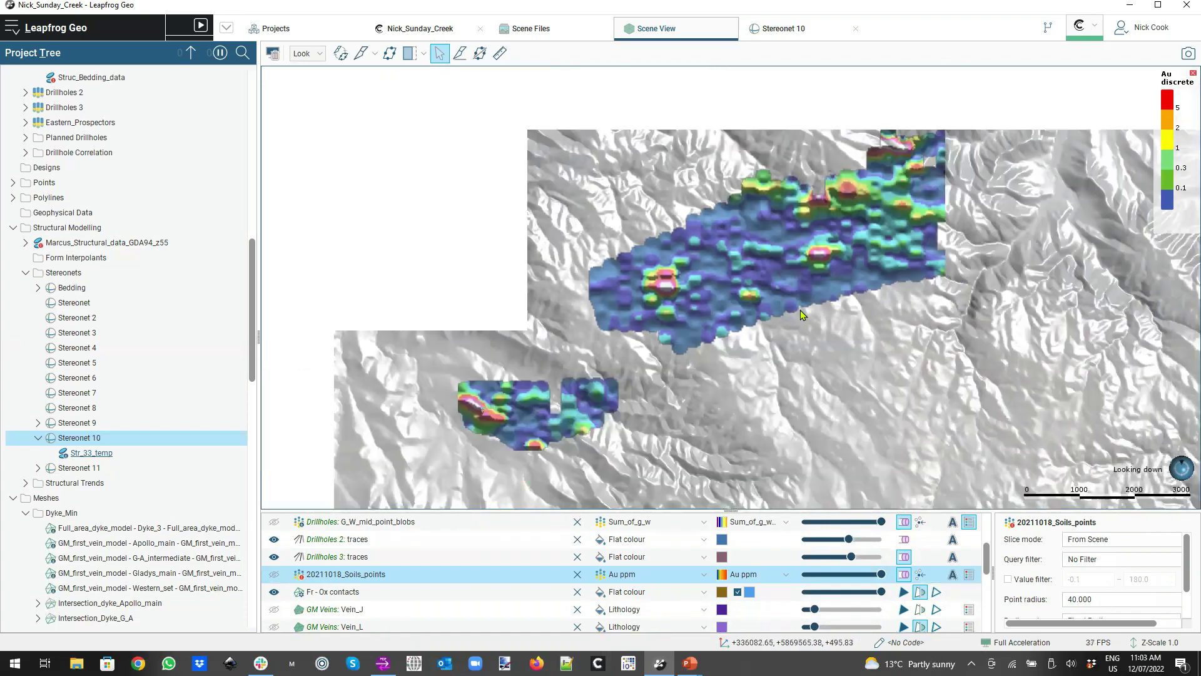
pyautogui.scroll(4, 754, 344)
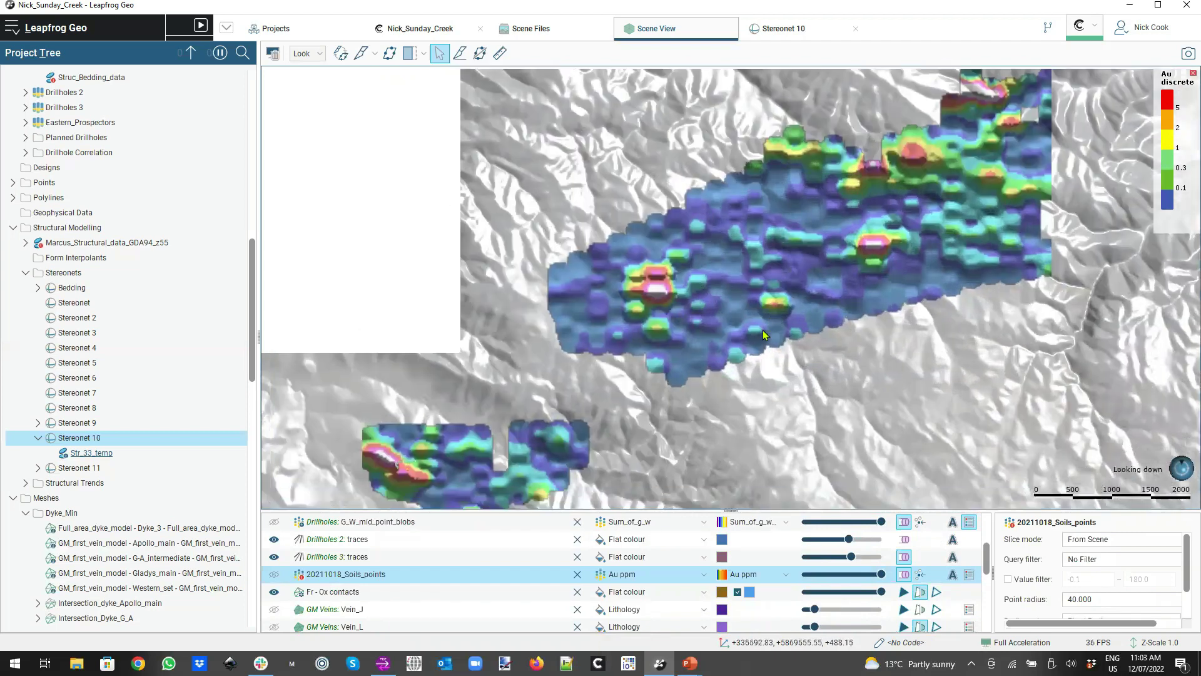